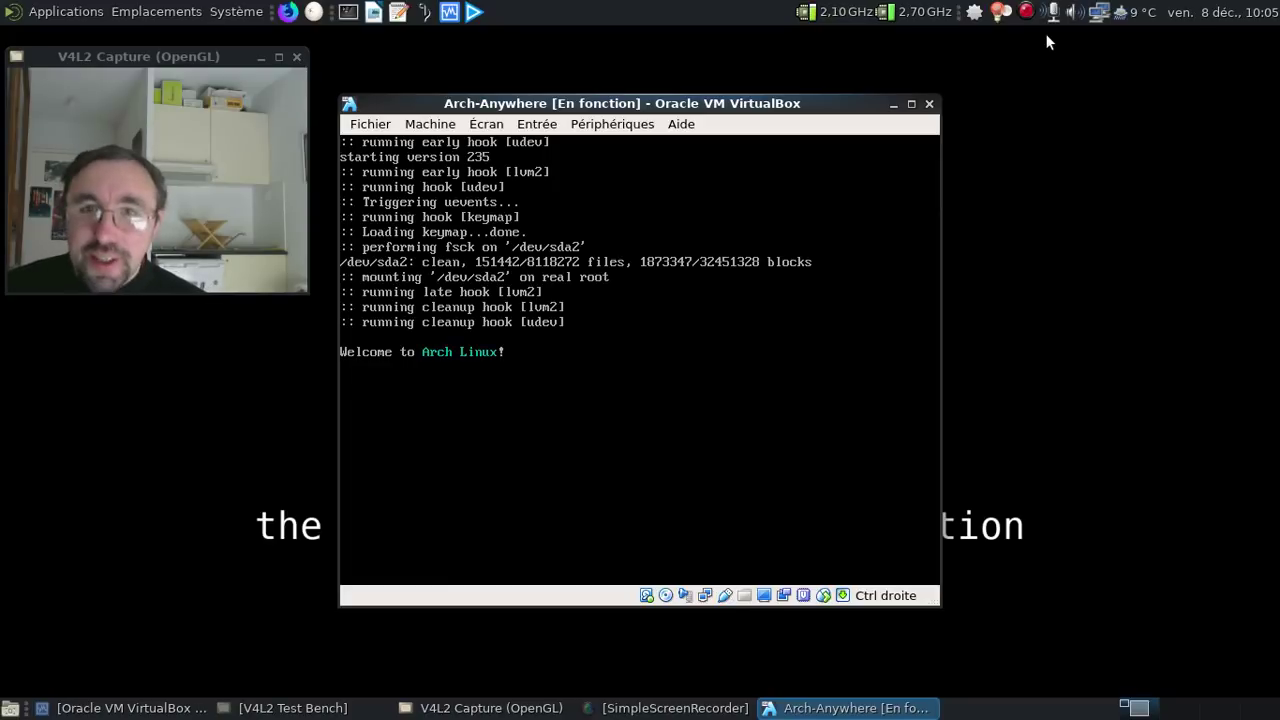
# Switch the virtual machine to full screen, log in with the account password, and dismiss the software rendering notification
pyautogui.press('Control_R+f')
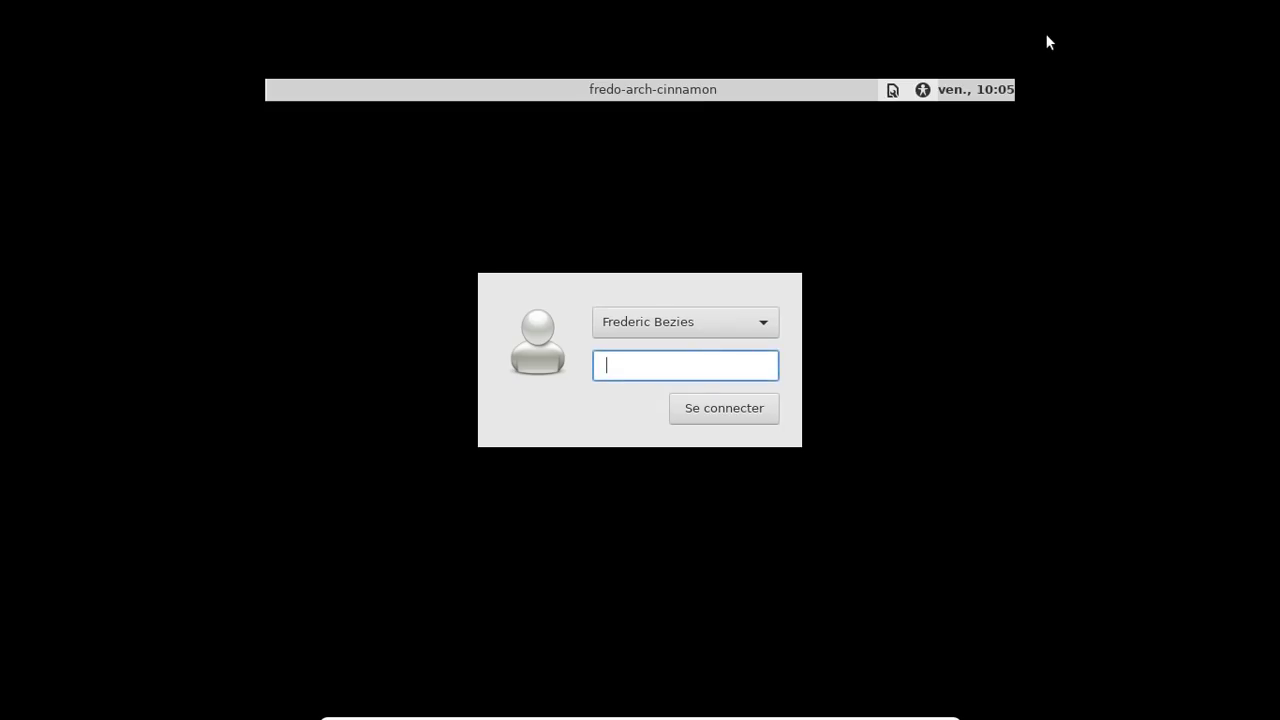
pyautogui.write('********')
pyautogui.press('Return')
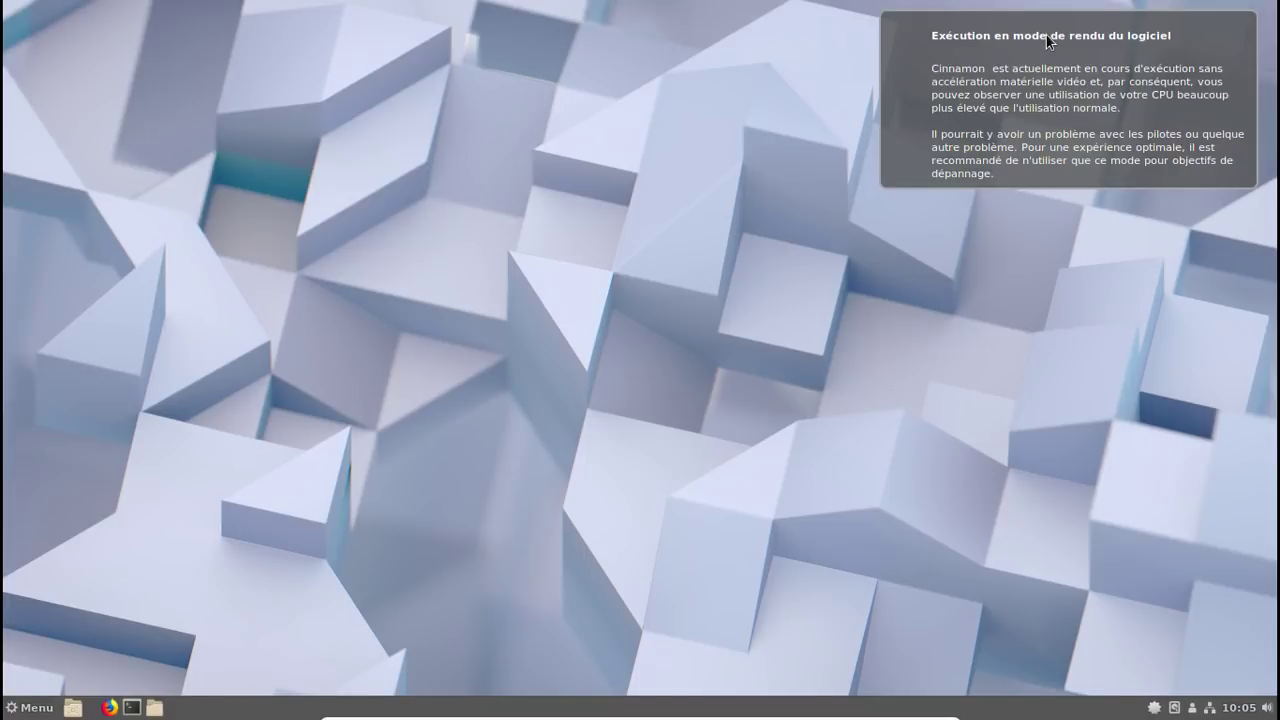
pyautogui.click(1237, 37)
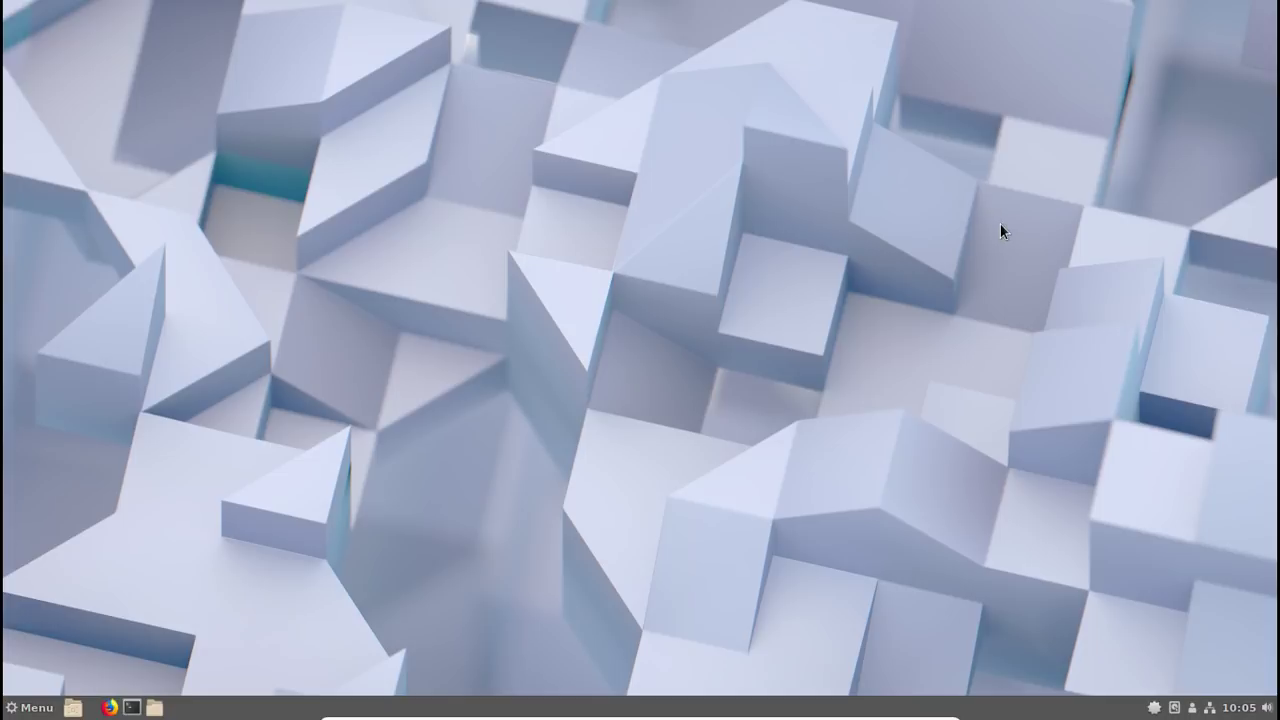
# View the system information page (Information système) in the system settings, and close the settings window
pyautogui.click(20, 711)
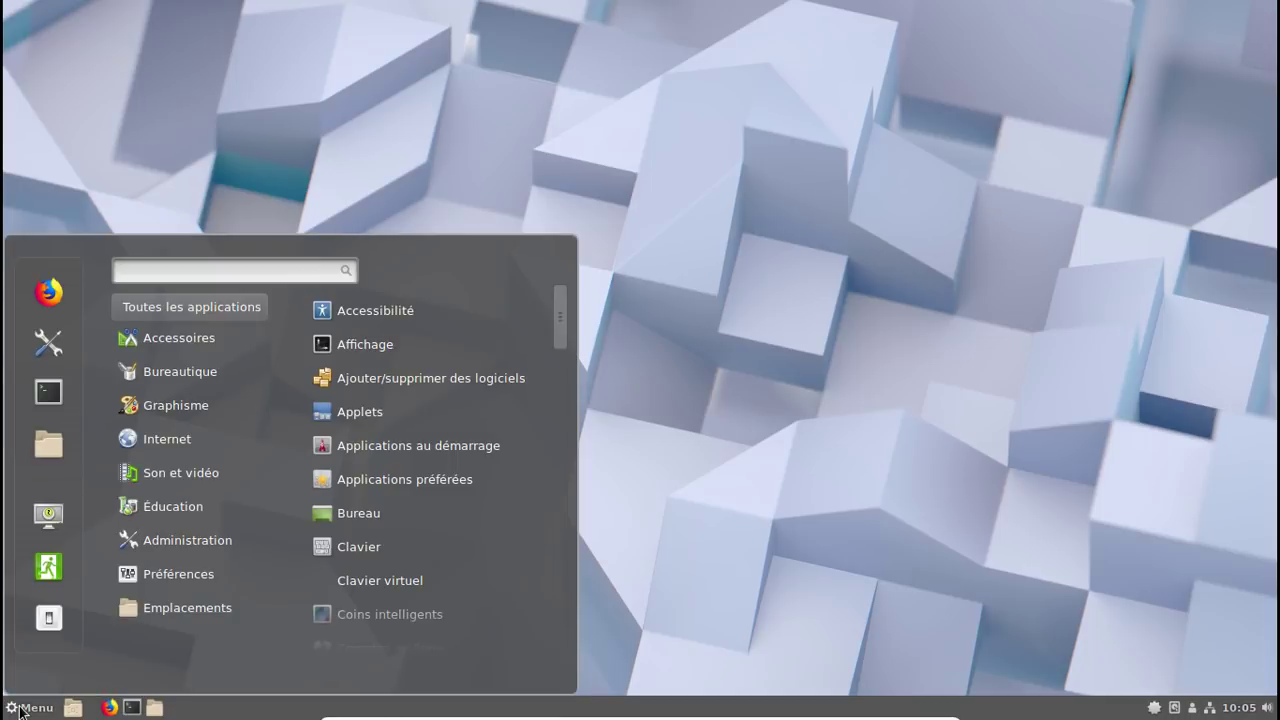
pyautogui.click(48, 344)
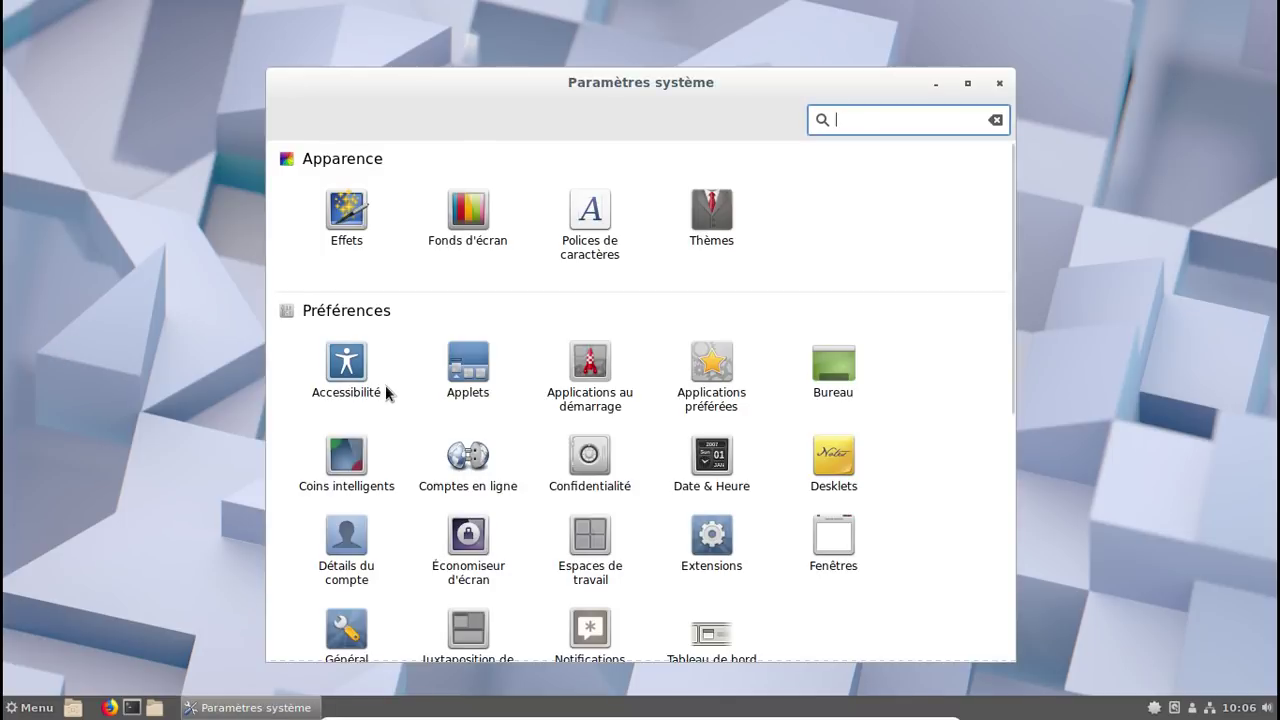
pyautogui.scroll(-3, 383, 380)
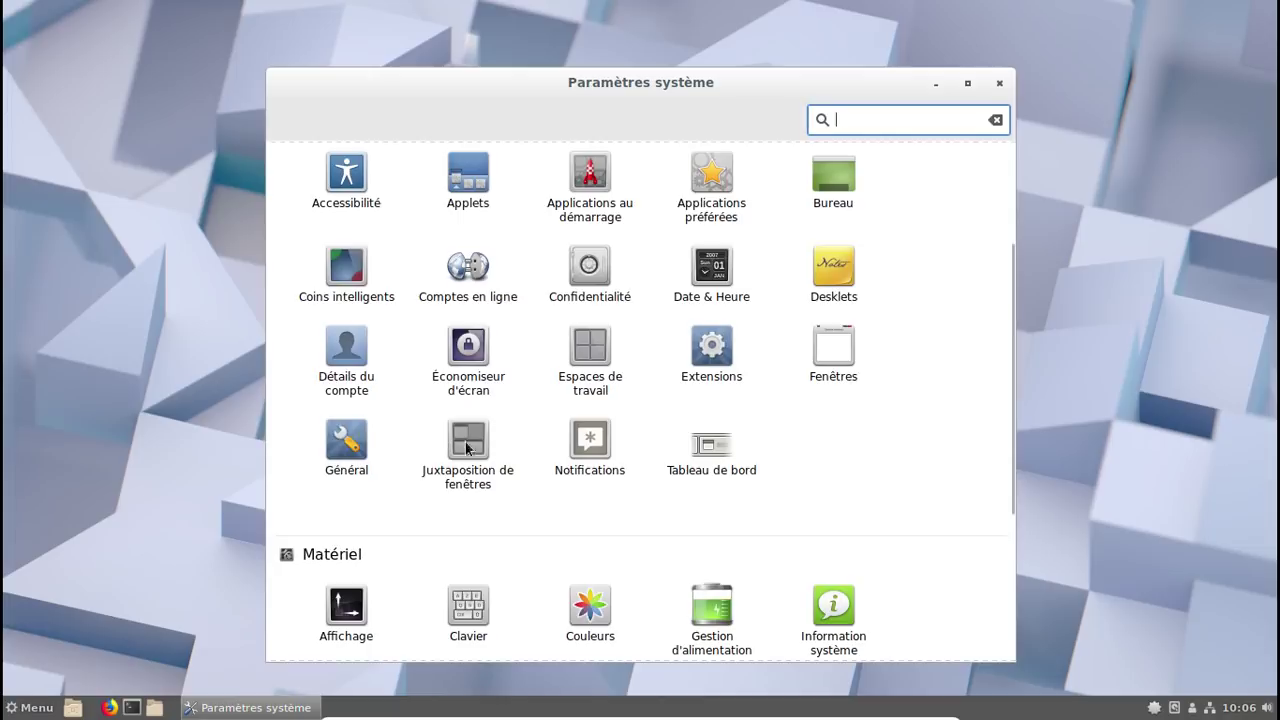
pyautogui.click(845, 602)
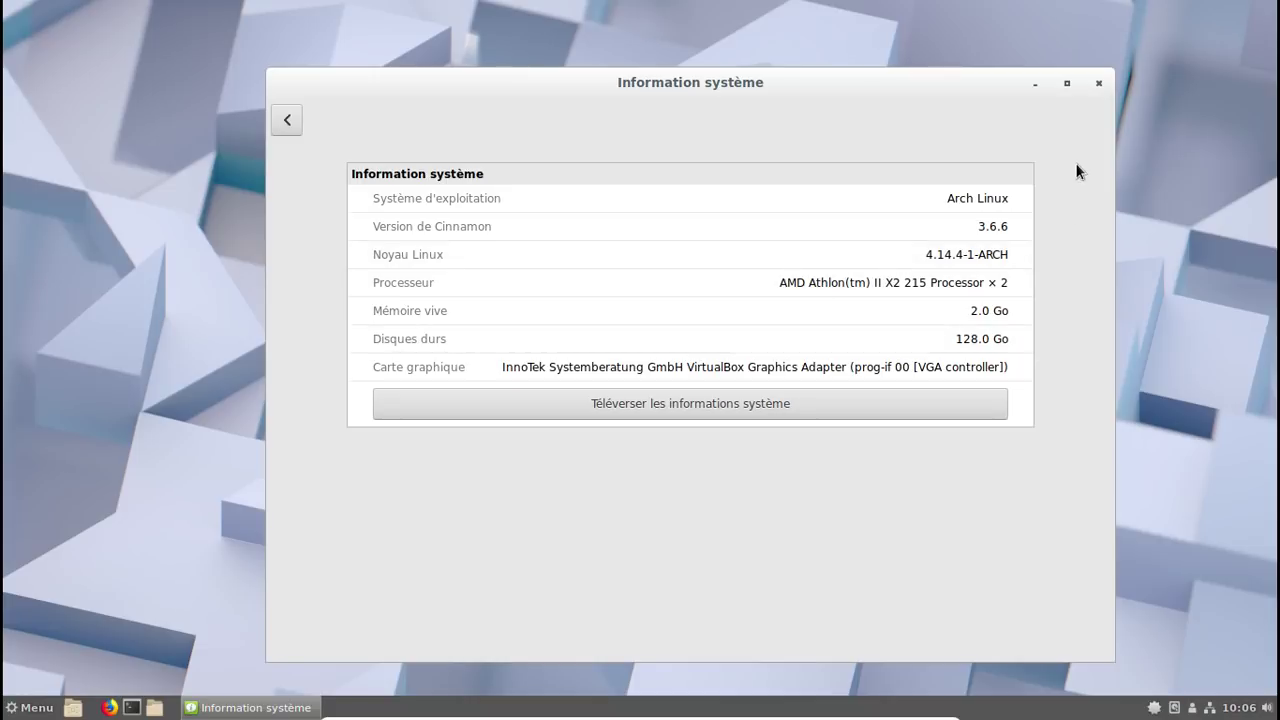
pyautogui.click(1099, 83)
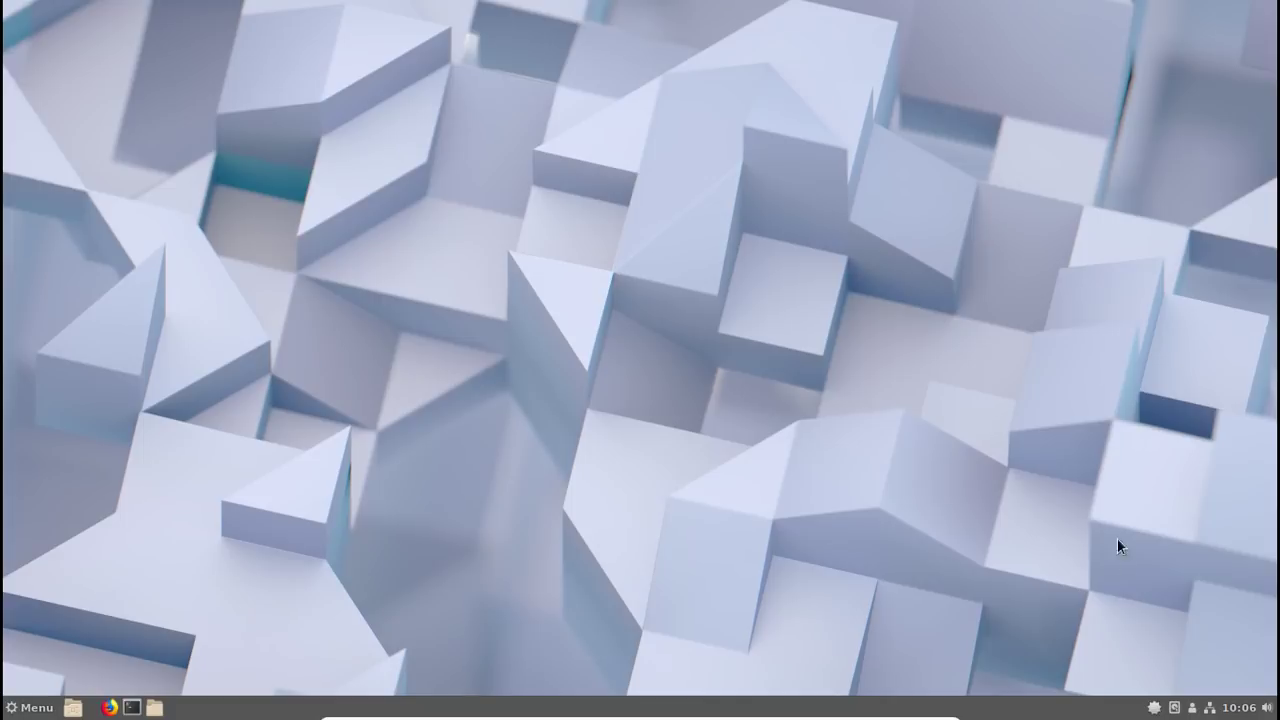
# Open the package manager (Gestionnaire de paquets)
pyautogui.rightClick(1153, 708)
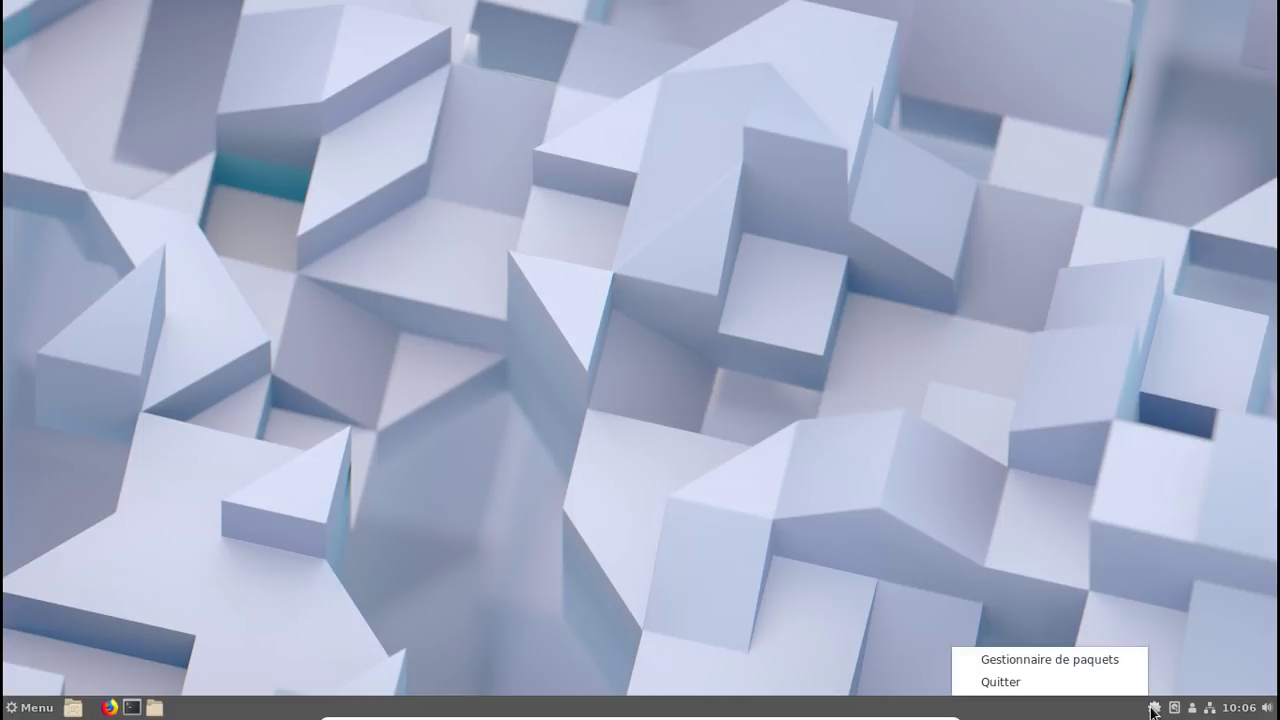
pyautogui.click(1106, 661)
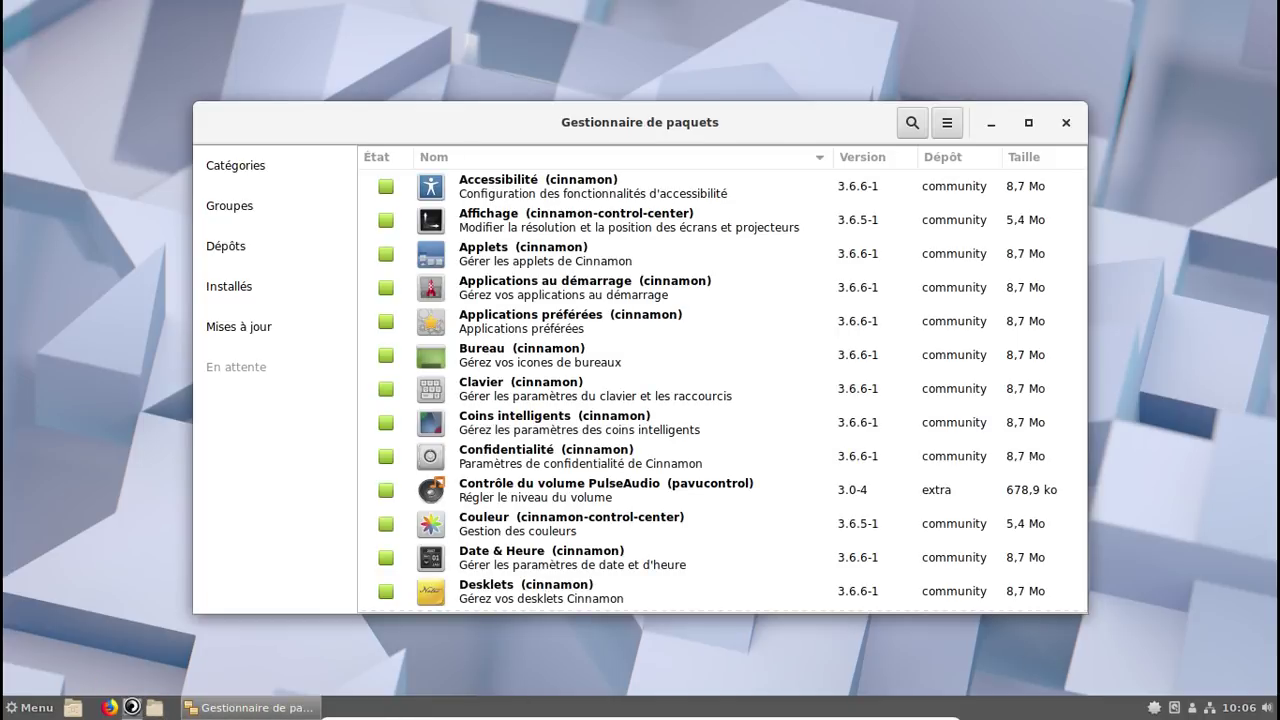
# Run screenfetch in a terminal to view the system summary, and close the terminal
pyautogui.click(132, 707)
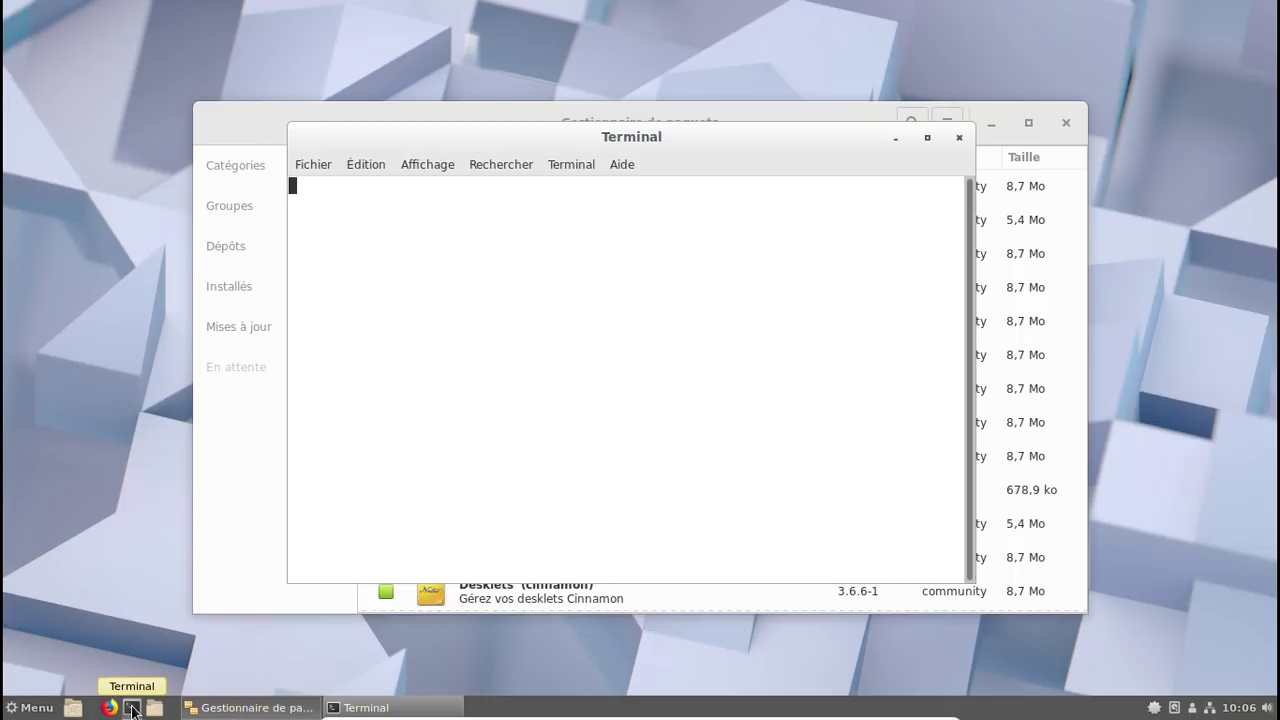
pyautogui.write('screen')
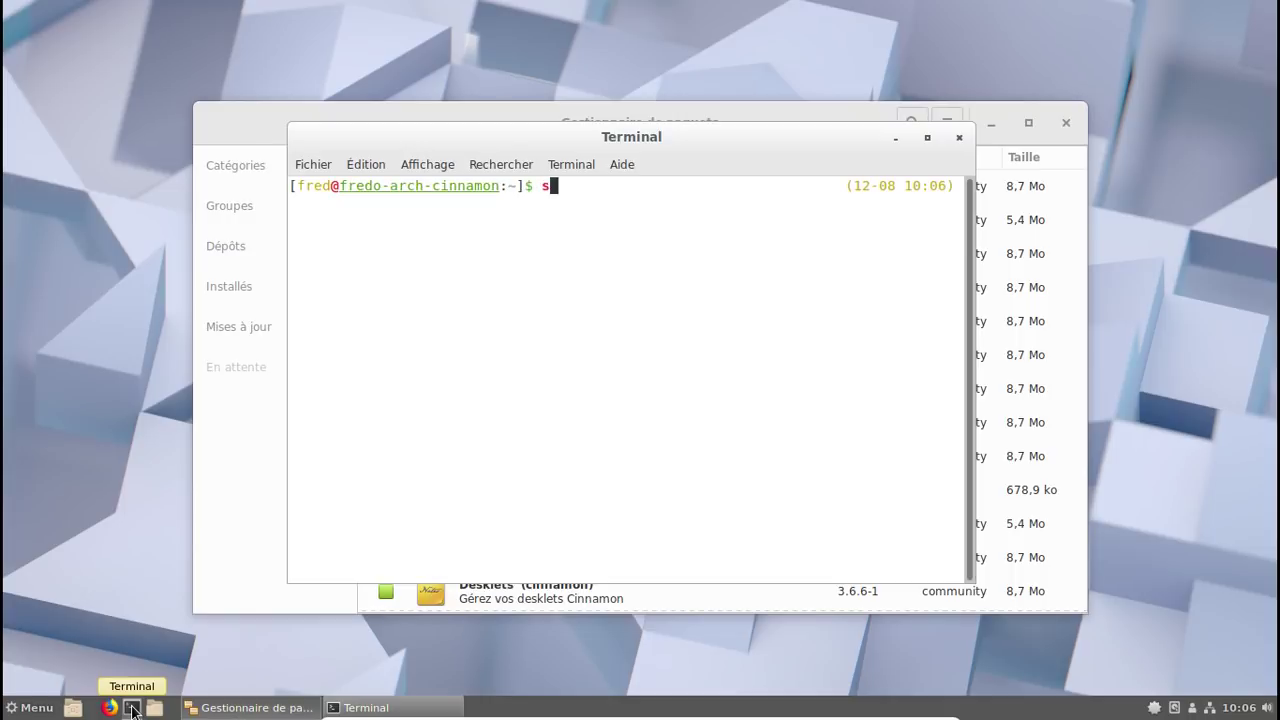
pyautogui.write('fetch')
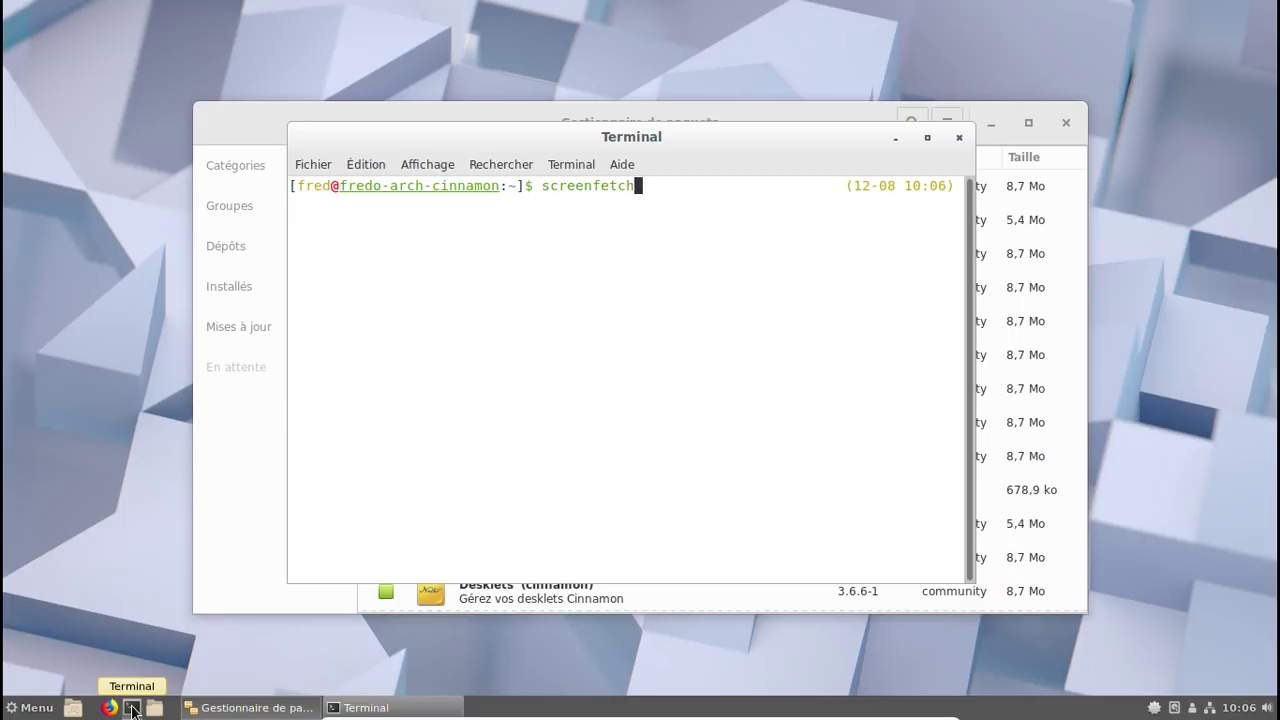
pyautogui.press('Return')
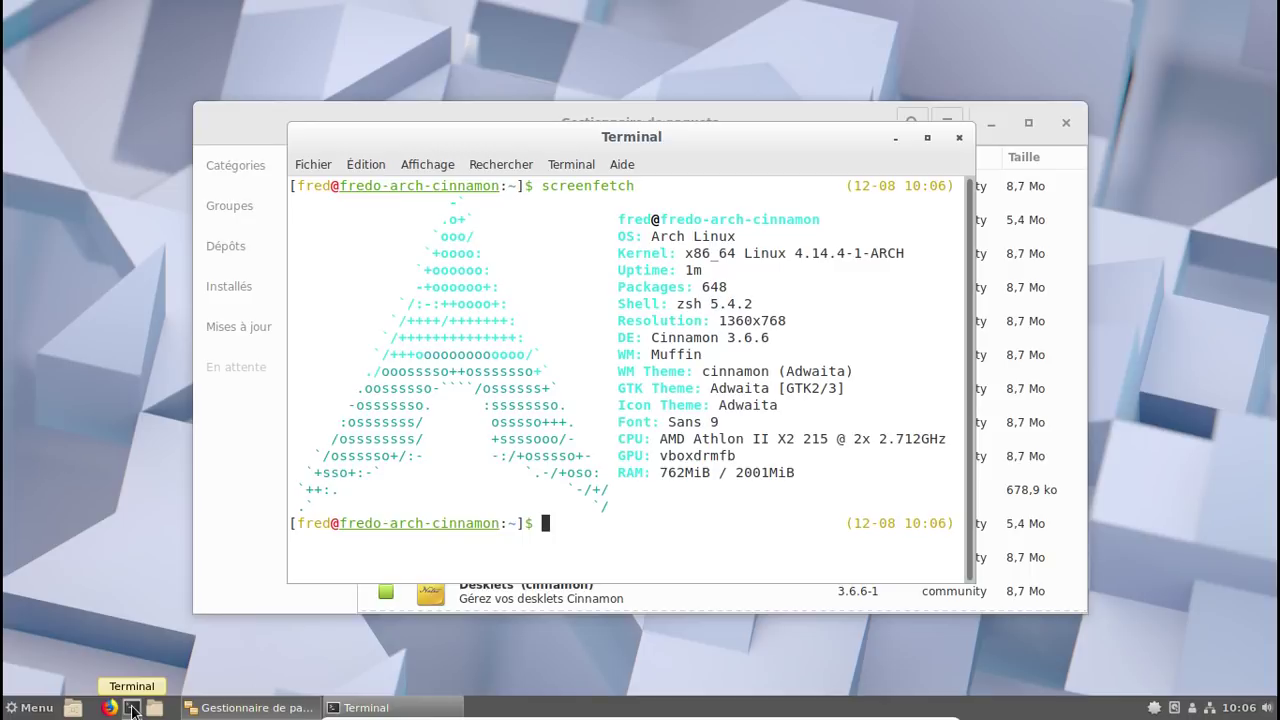
pyautogui.click(967, 134)
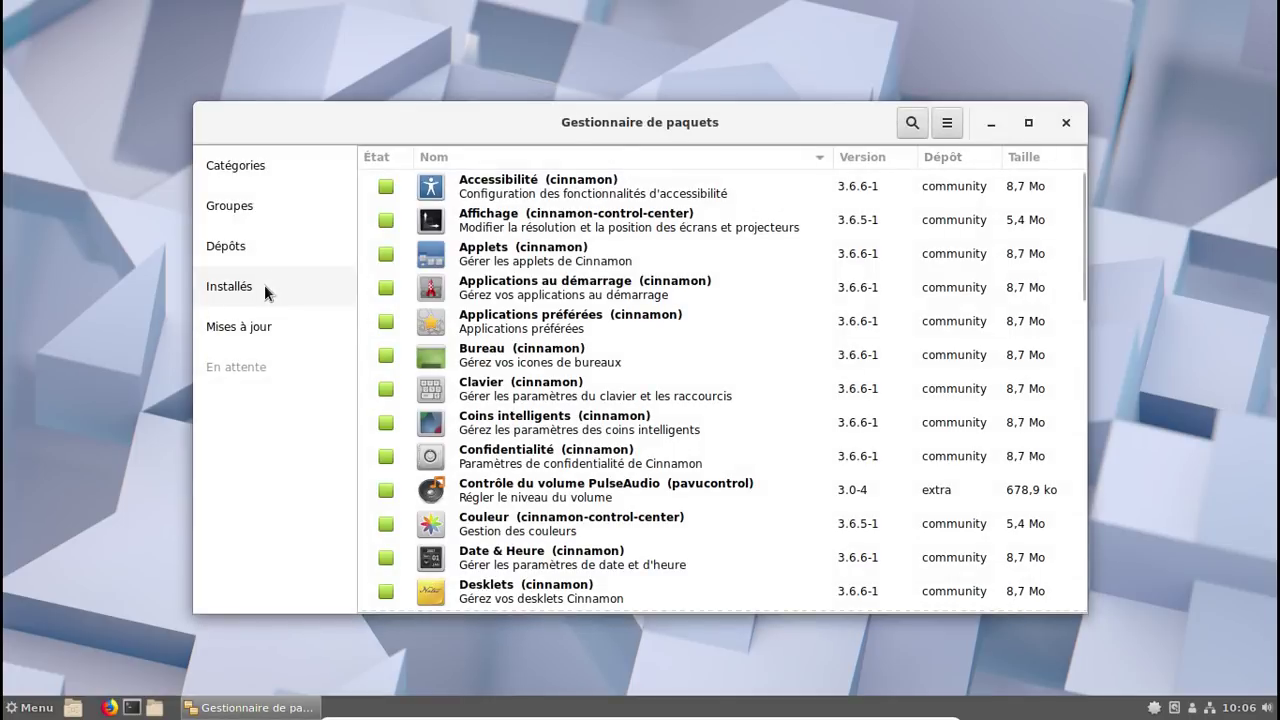
# Search the packages for "system-conf" and mark system-config-printer for installation
pyautogui.click(921, 123)
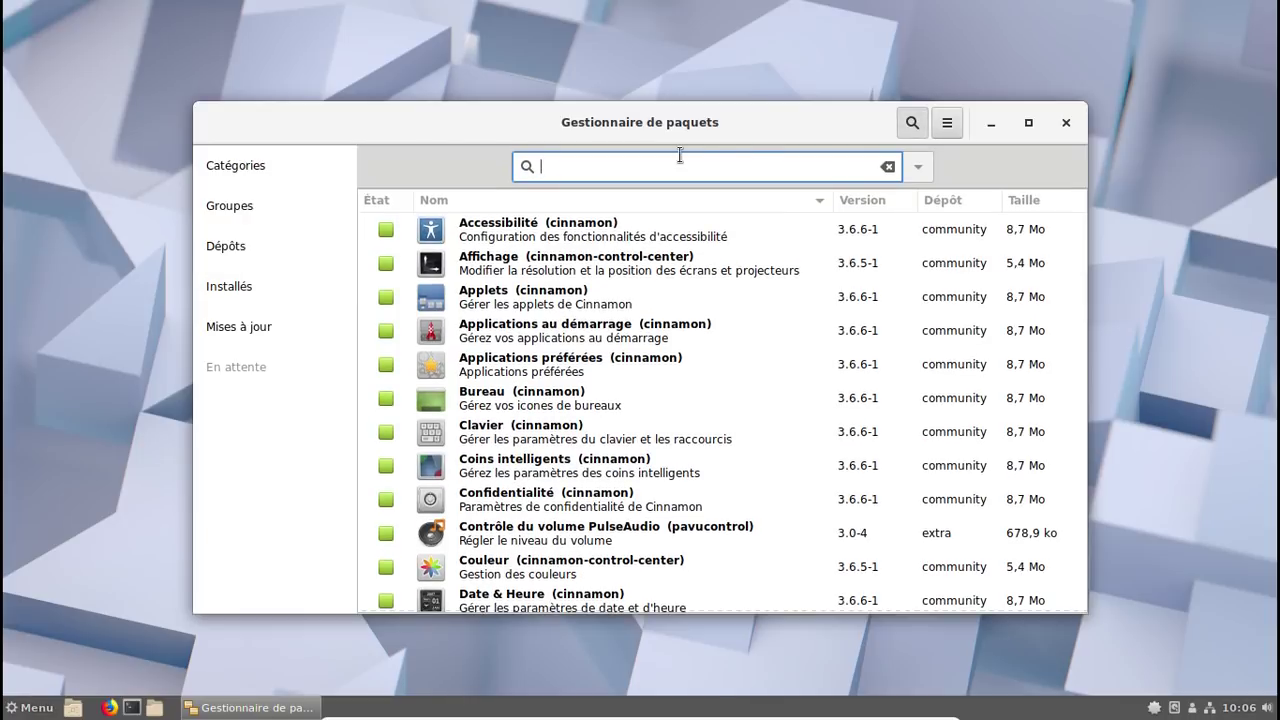
pyautogui.write('system')
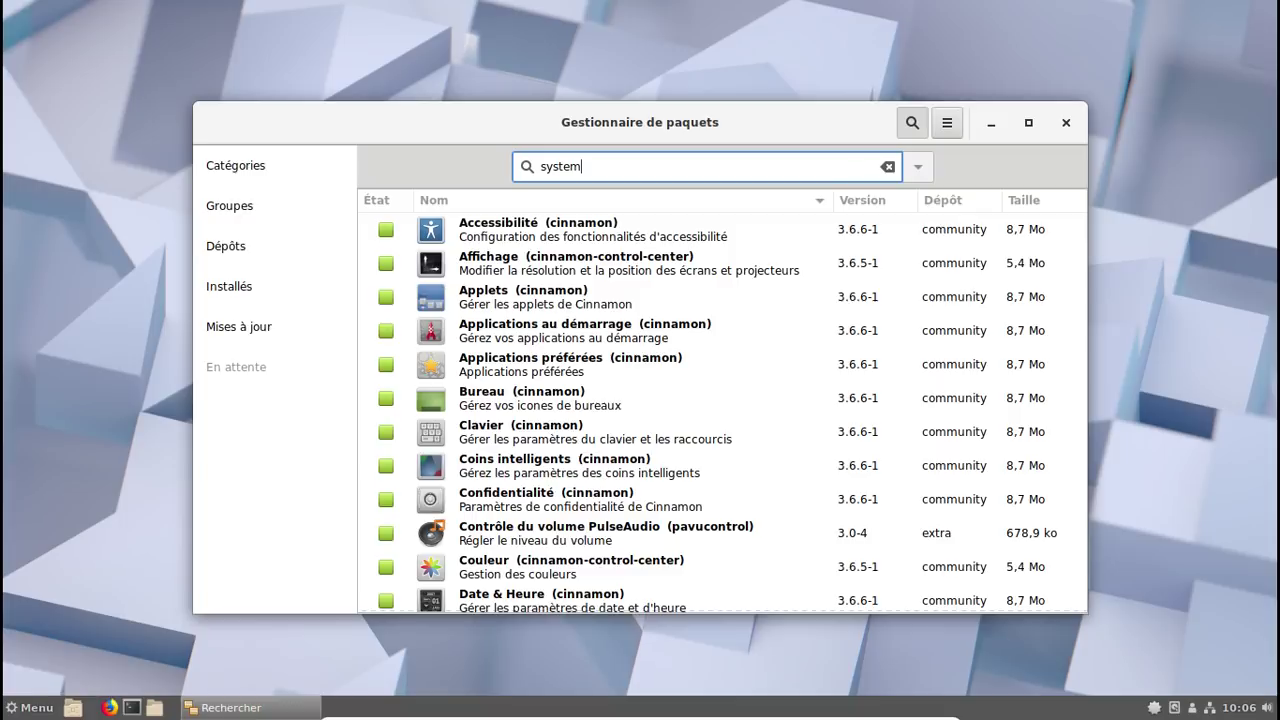
pyautogui.write('-copi')
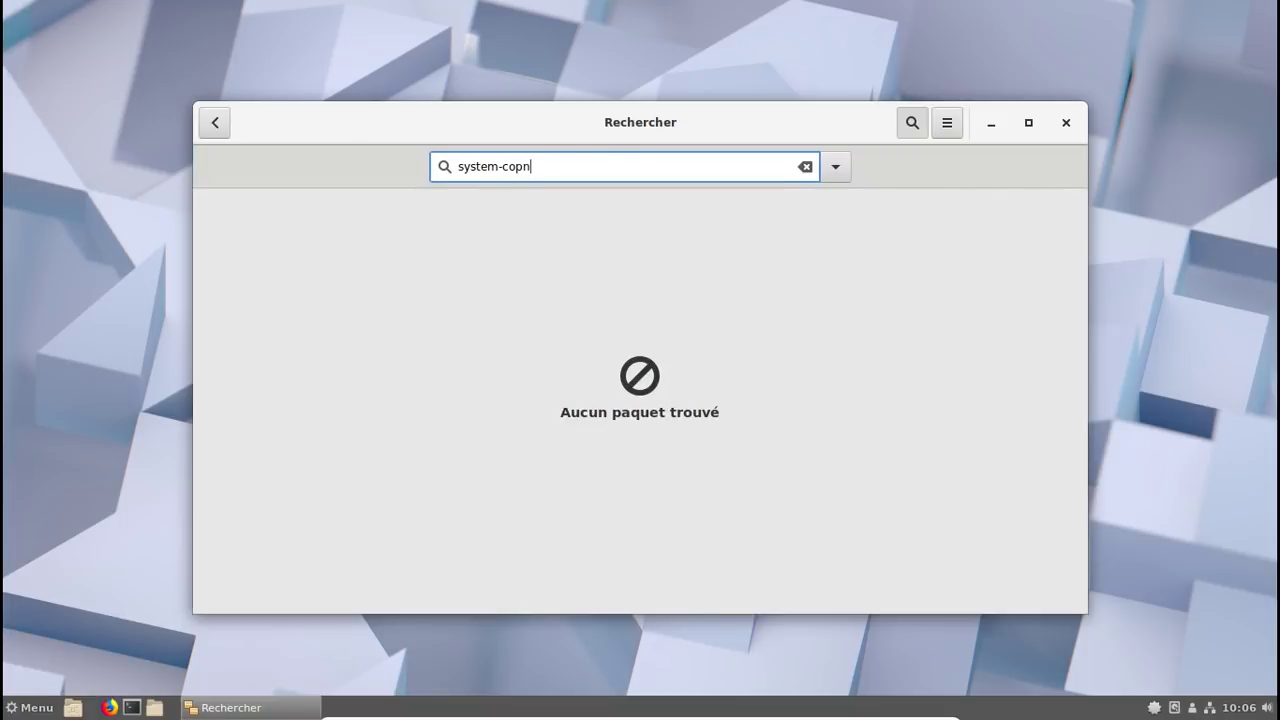
pyautogui.press('BackSpace')
pyautogui.press('BackSpace')
pyautogui.write('ng')
pyautogui.press('BackSpace')
pyautogui.write('f')
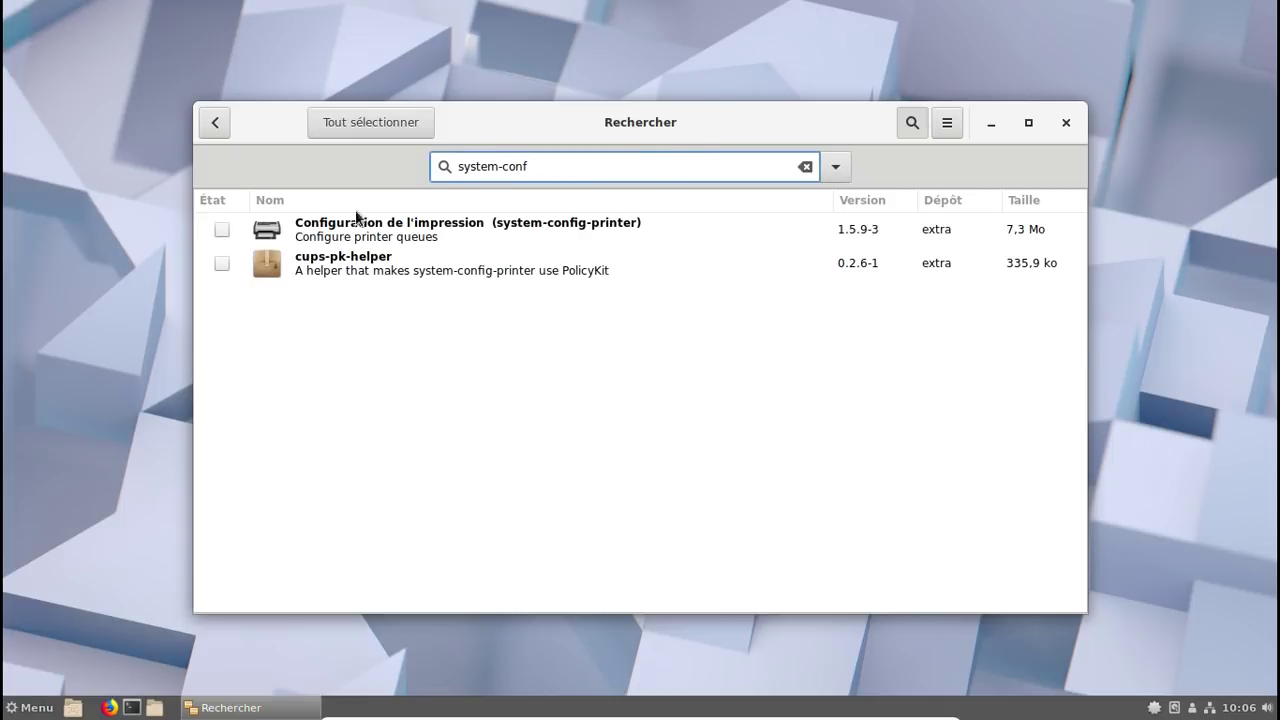
pyautogui.click(222, 229)
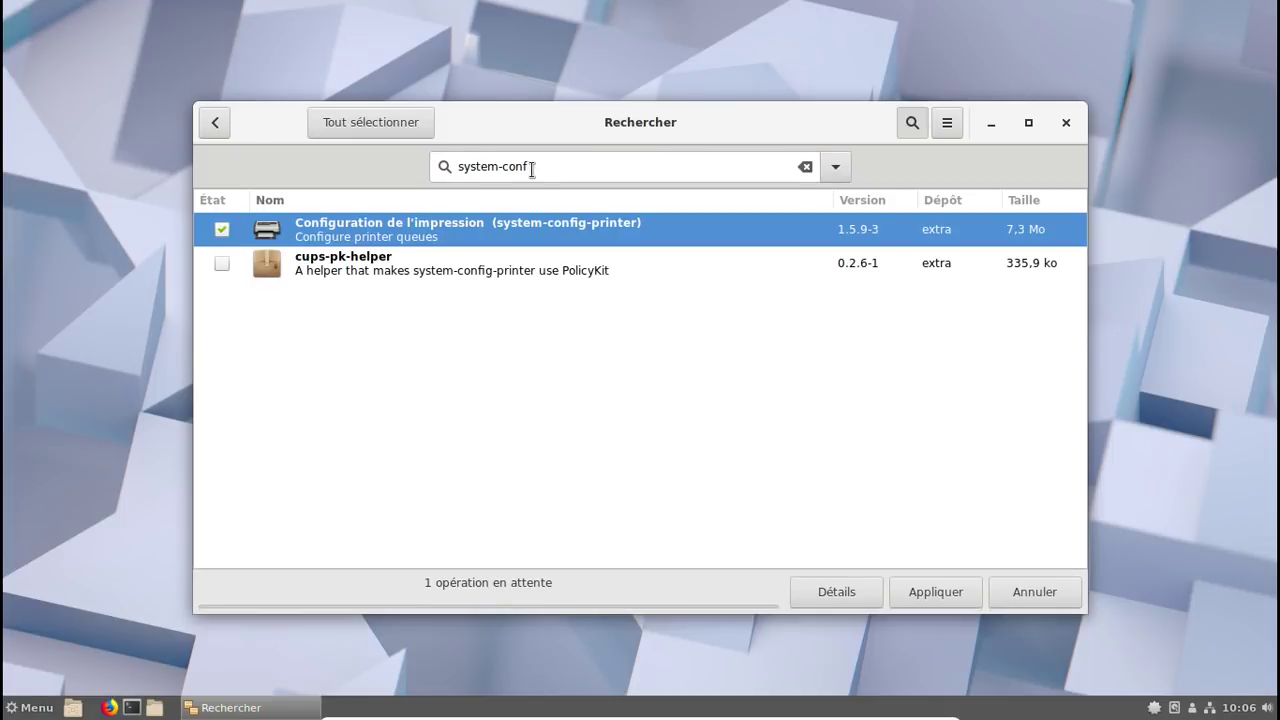
# Search for "hplip" and mark HP Device Manager for installation
pyautogui.click(455, 168)
pyautogui.write('h')
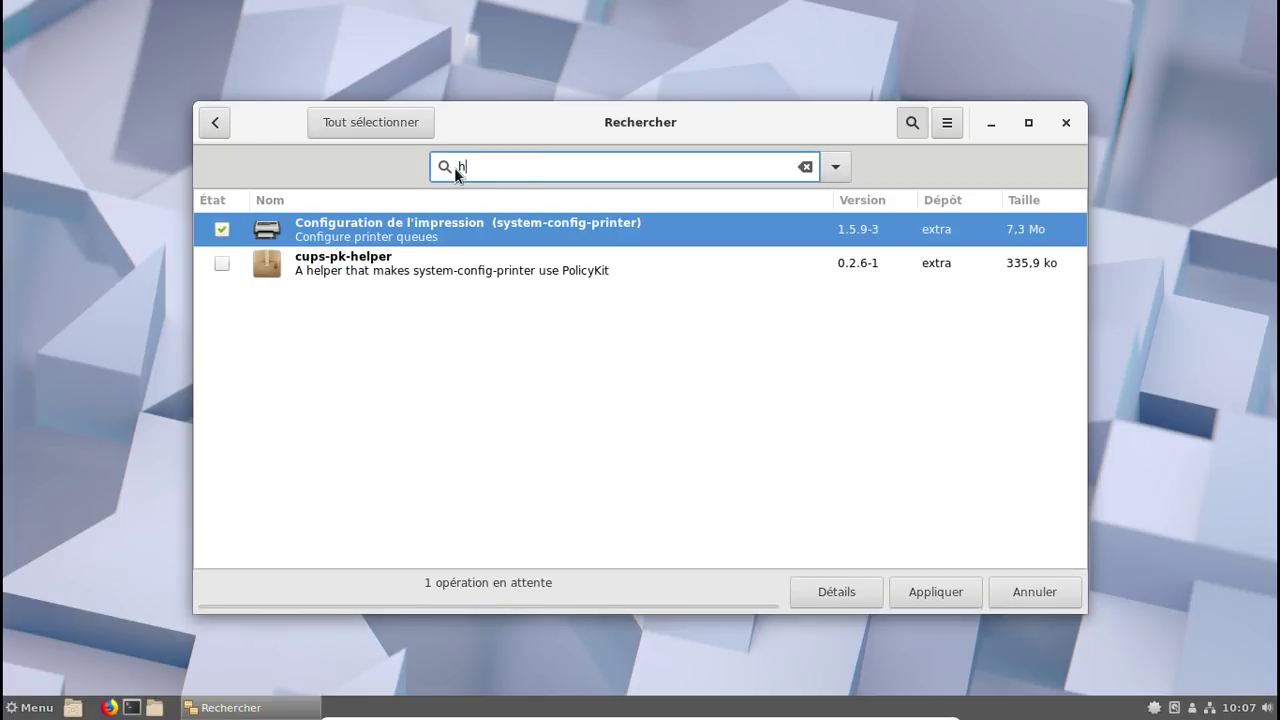
pyautogui.write('p-m')
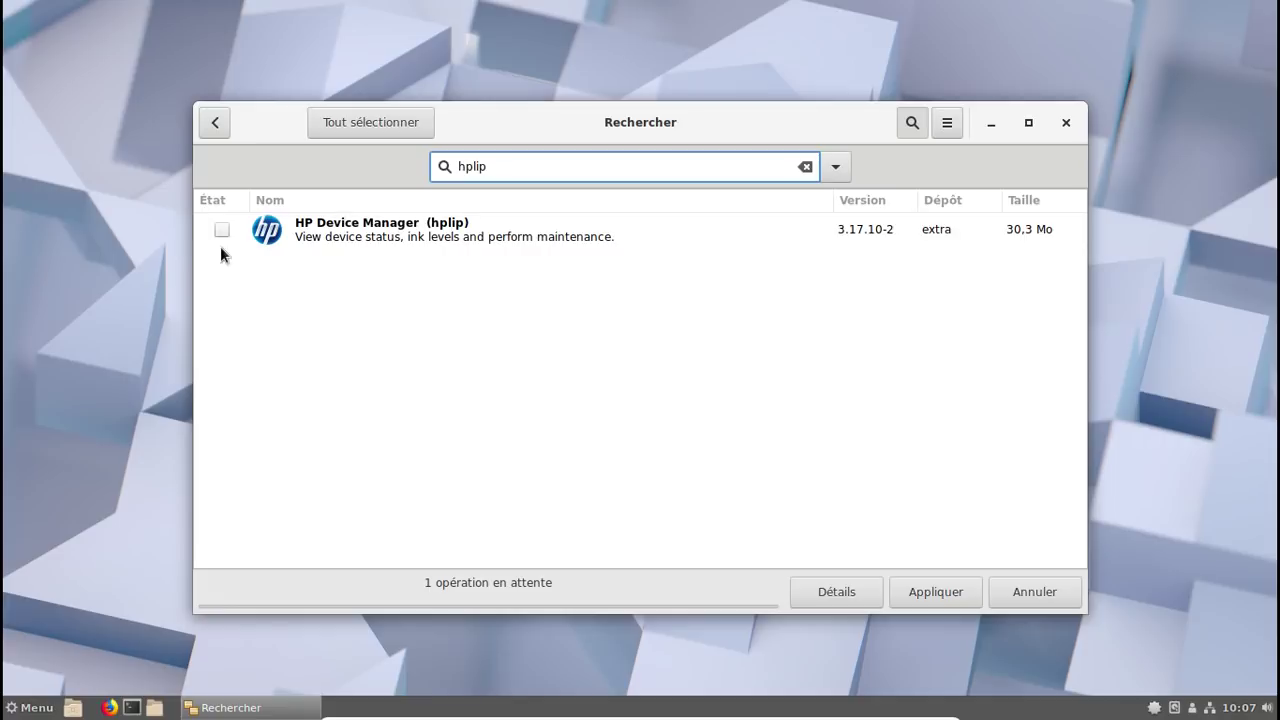
pyautogui.click(221, 229)
# Search for "vlc" and mark the VLC multimedia player (Lecteur multimédia VLC) for installation
pyautogui.click(425, 167)
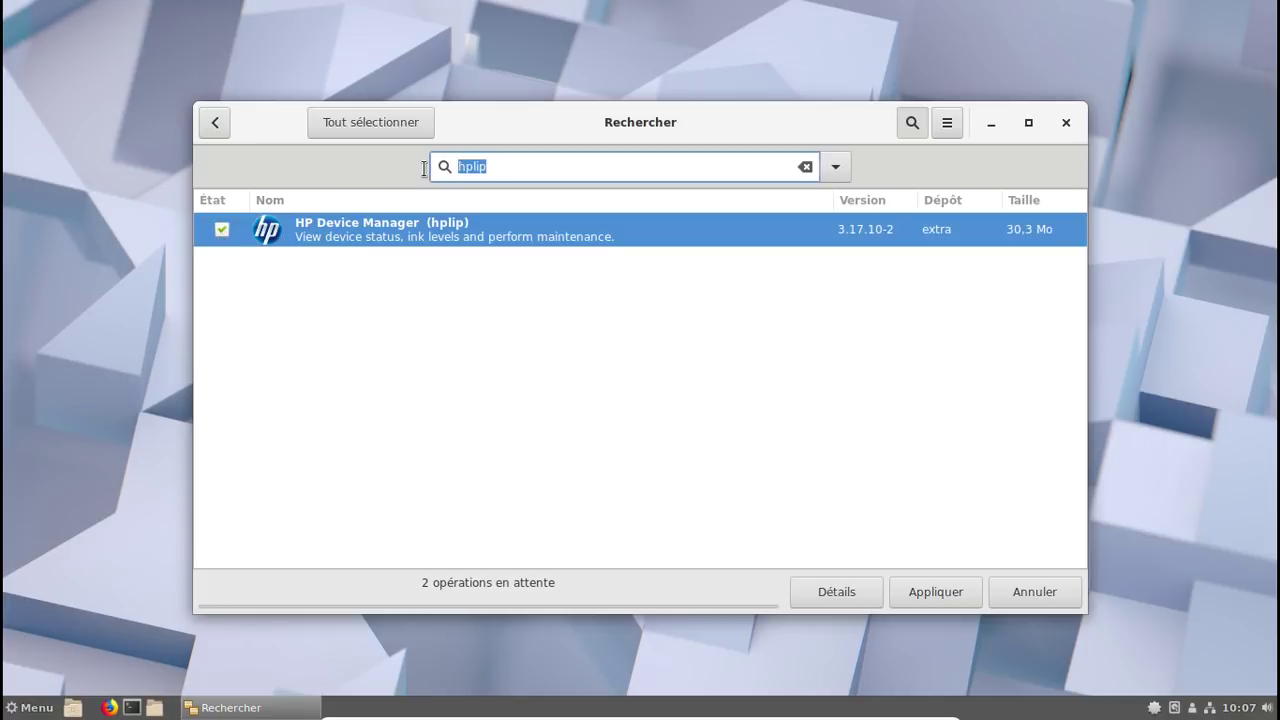
pyautogui.write('vlc')
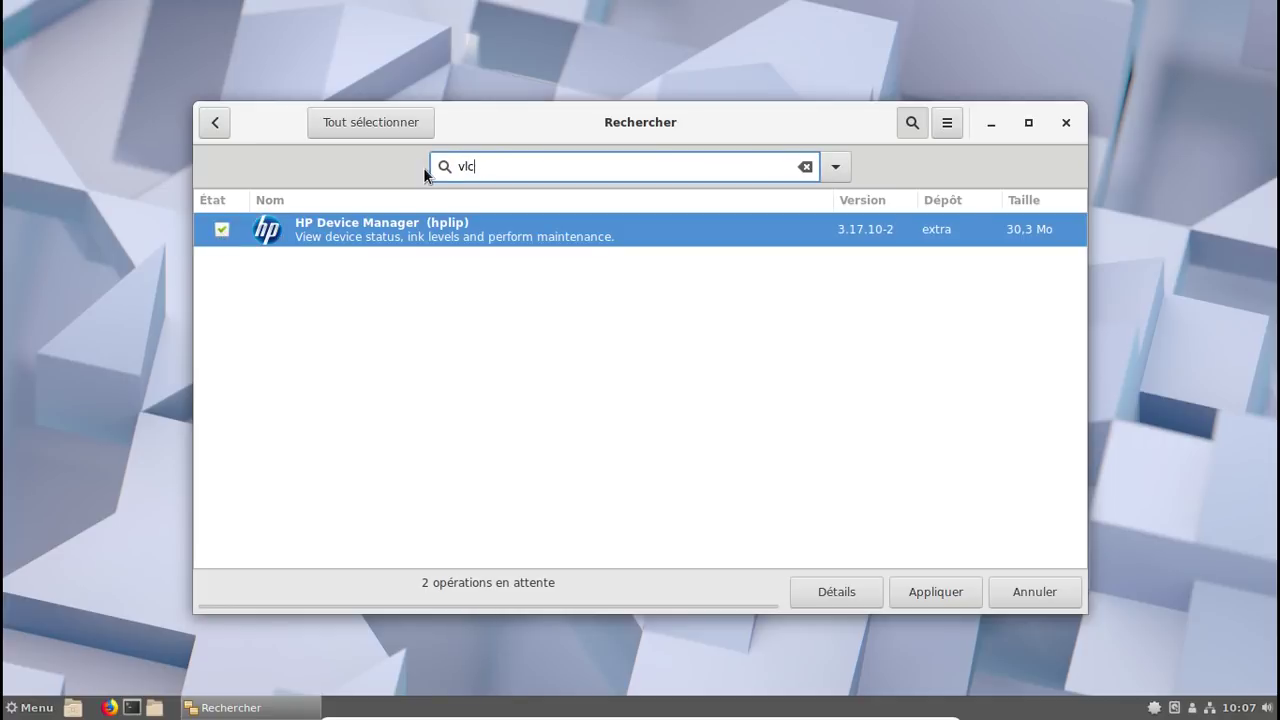
pyautogui.click(222, 229)
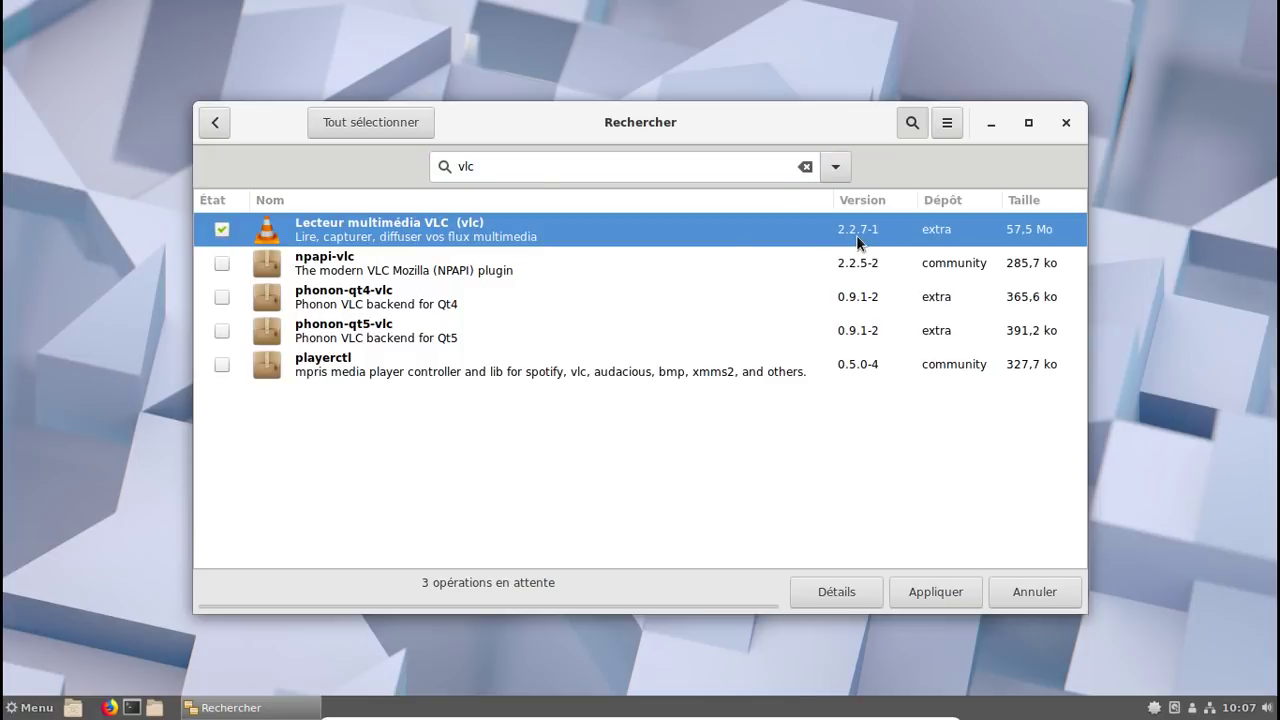
# Search for "qt4" and mark the qt4 package for installation
pyautogui.click(496, 166)
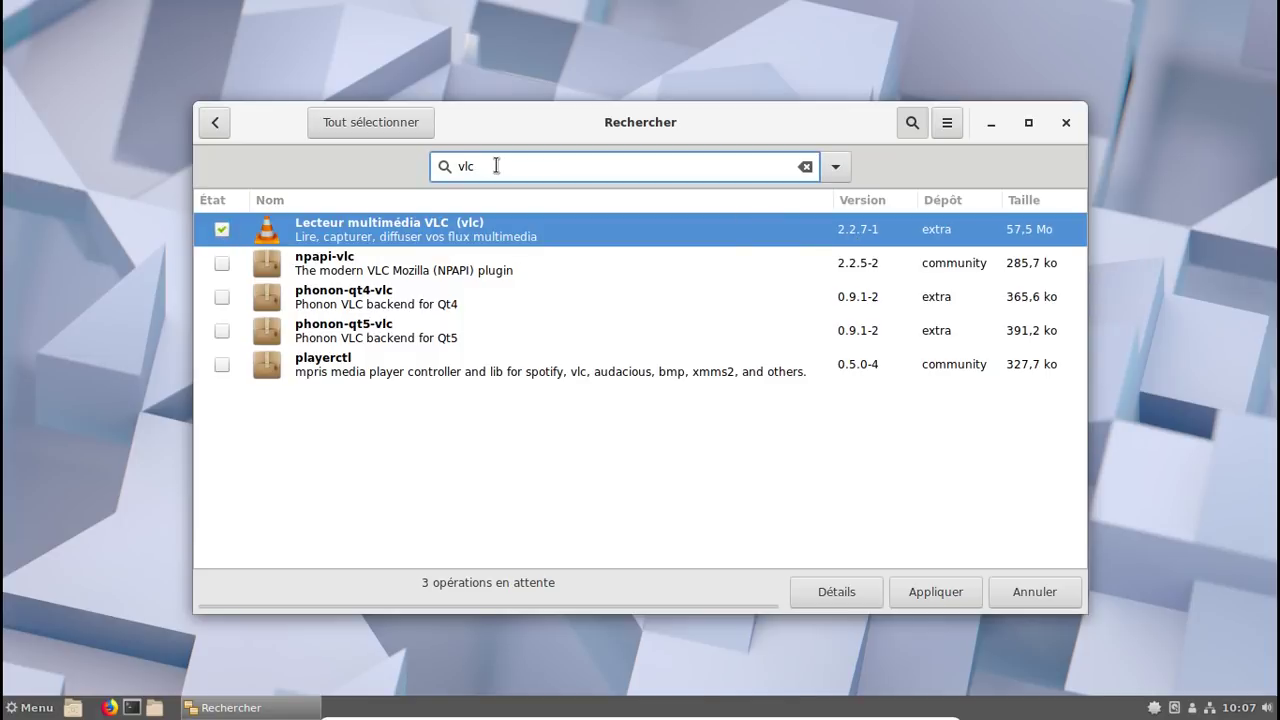
pyautogui.press('Delete')
pyautogui.press('Delete')
pyautogui.write('qt4')
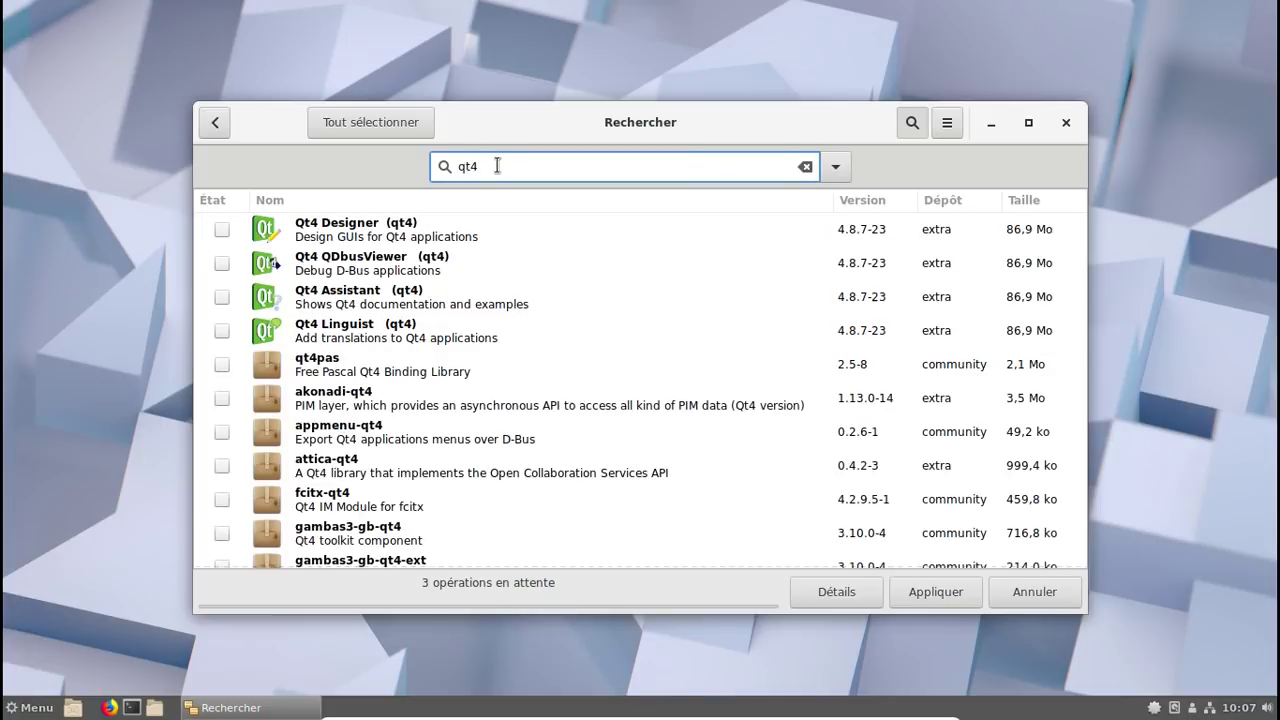
pyautogui.click(225, 261)
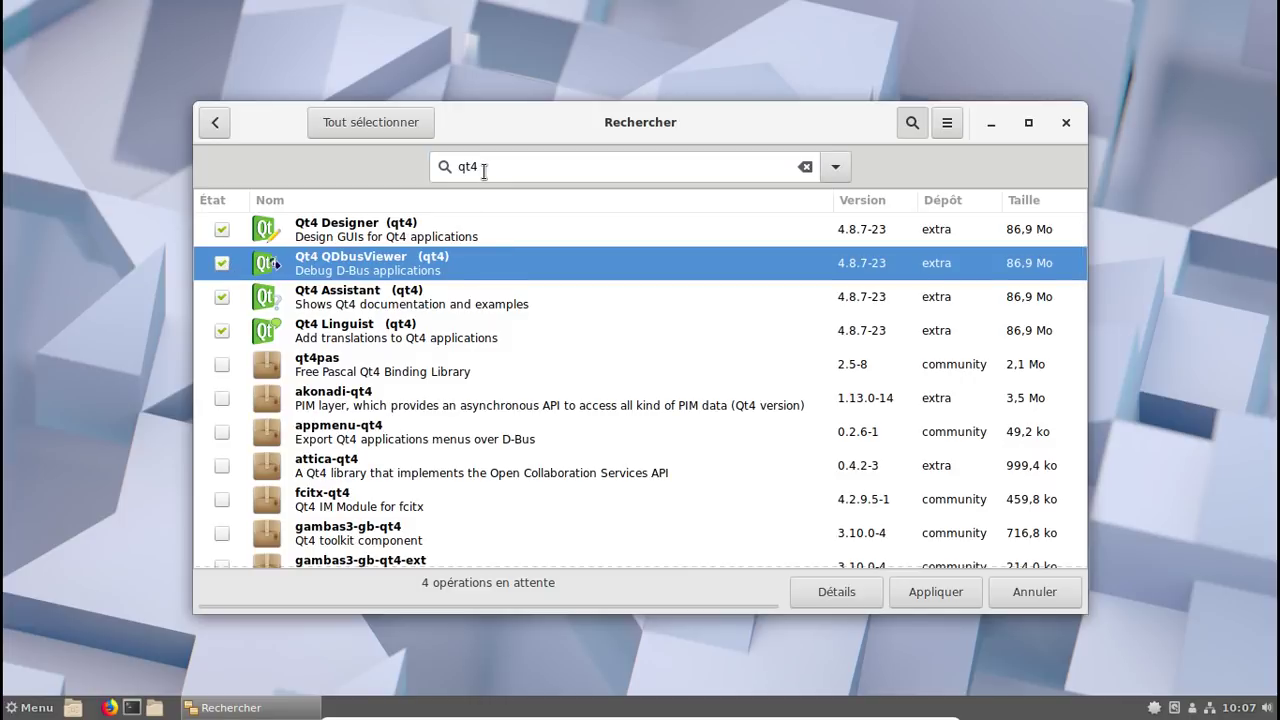
# Clear the package search and install the marked packages, confirming the transaction and authenticating with the account password
pyautogui.click(421, 170)
pyautogui.press('BackSpace')
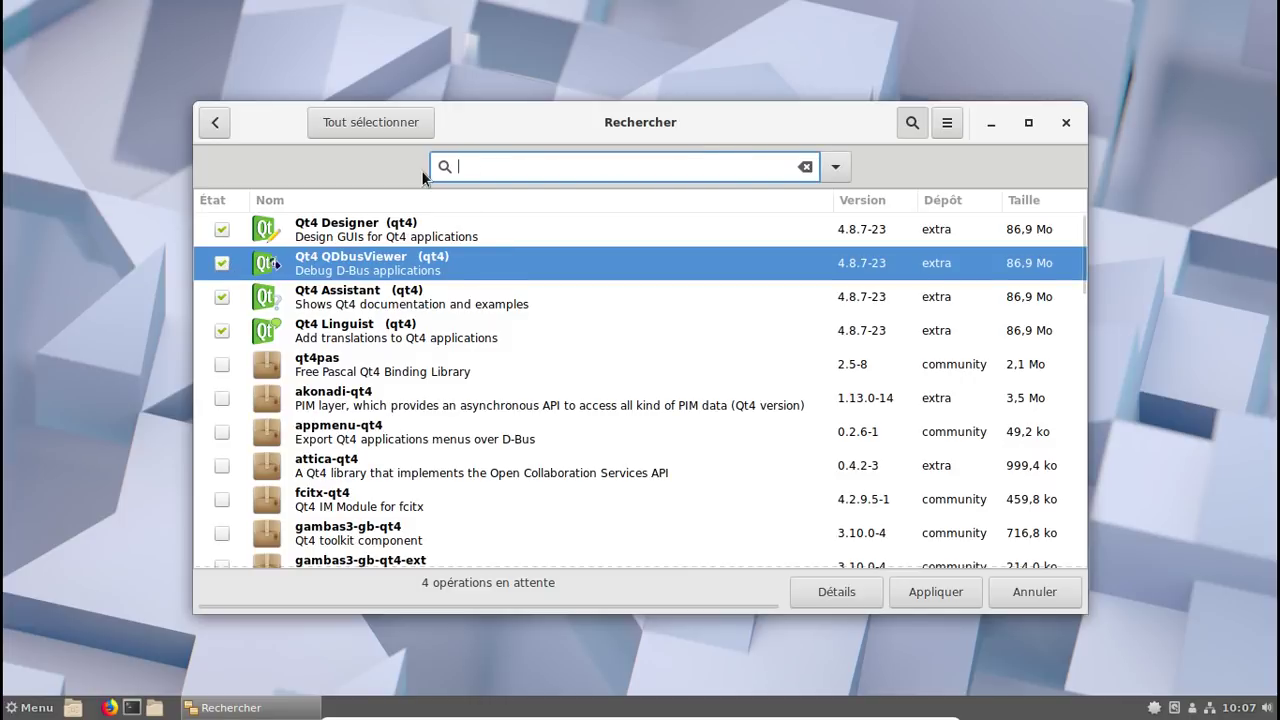
pyautogui.click(932, 590)
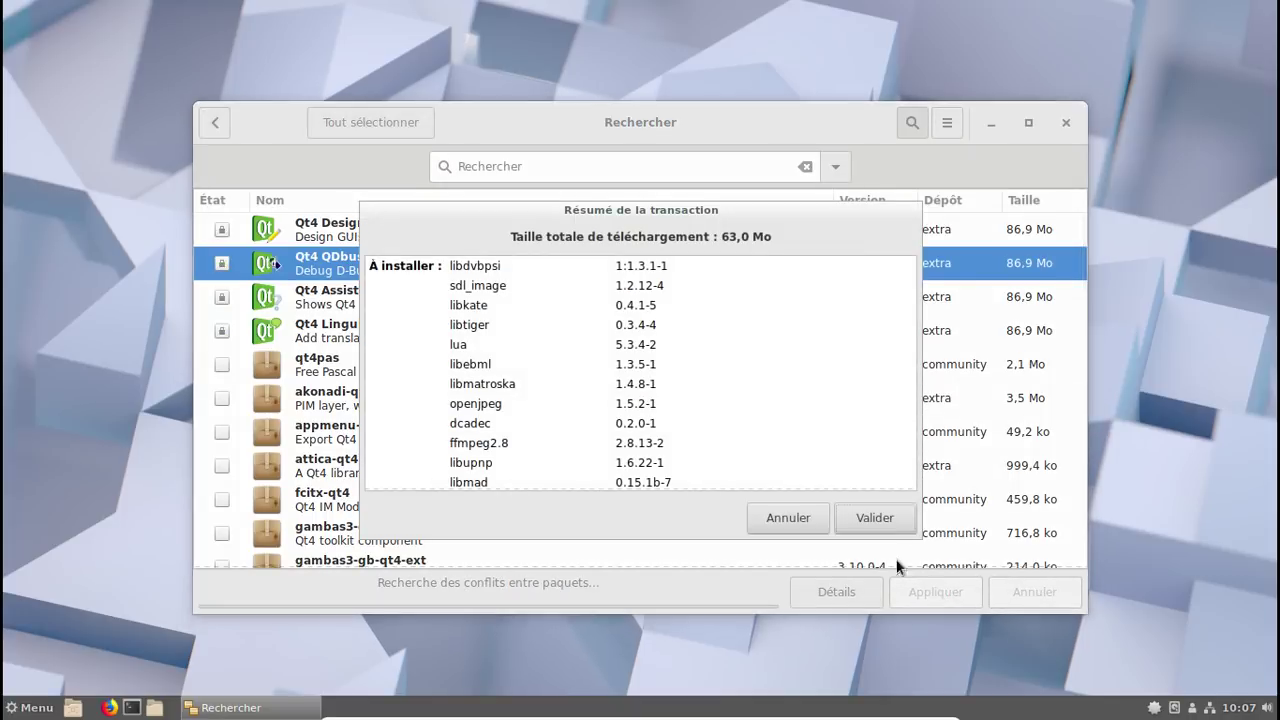
pyautogui.click(875, 518)
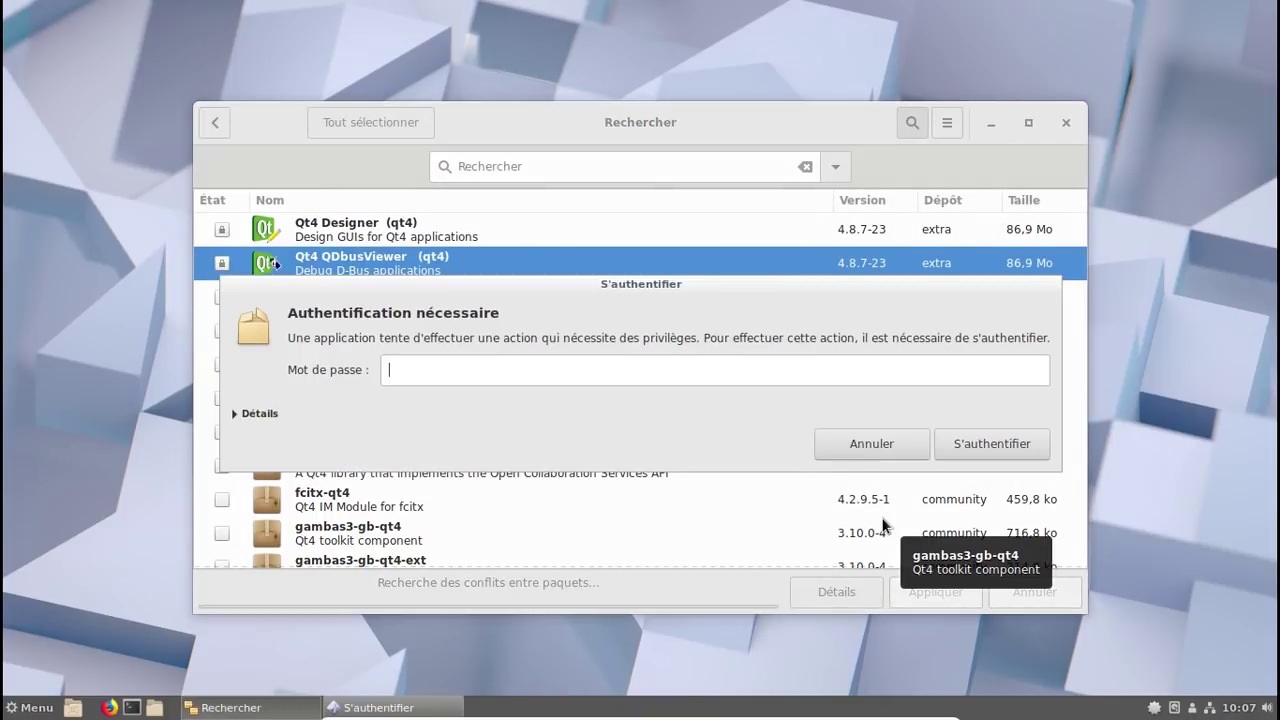
pyautogui.write('********')
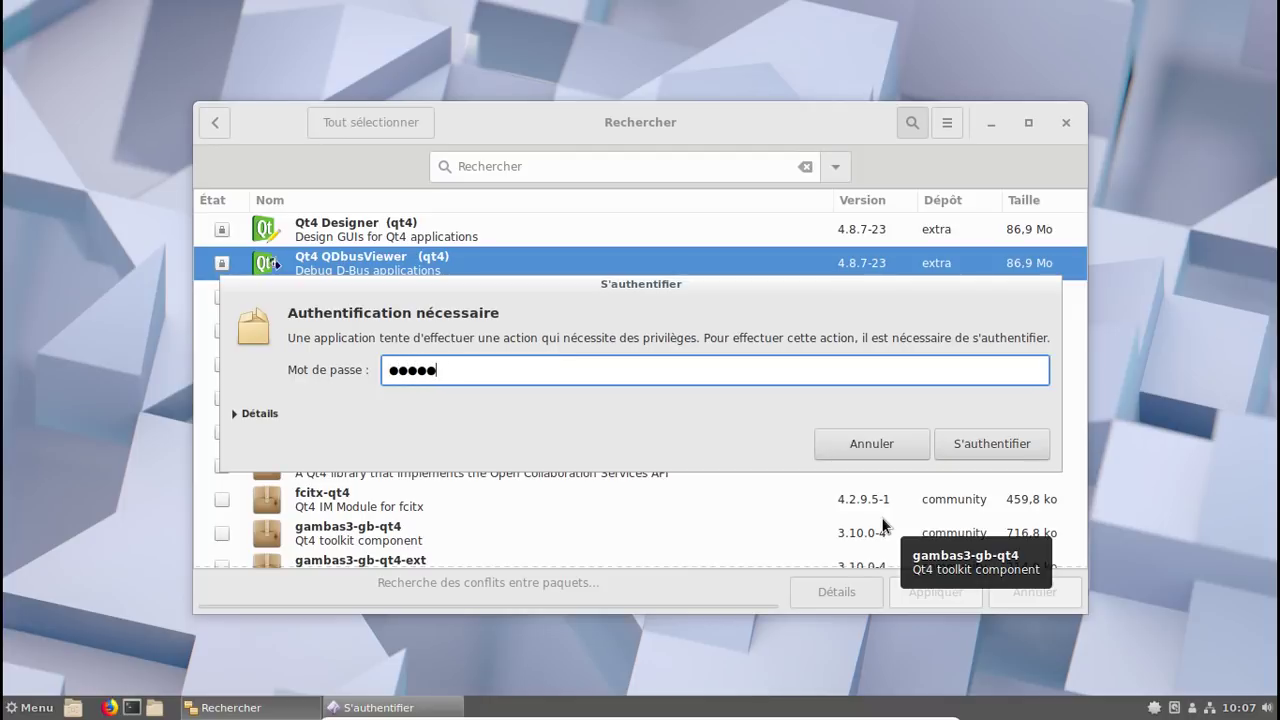
pyautogui.press('Return')
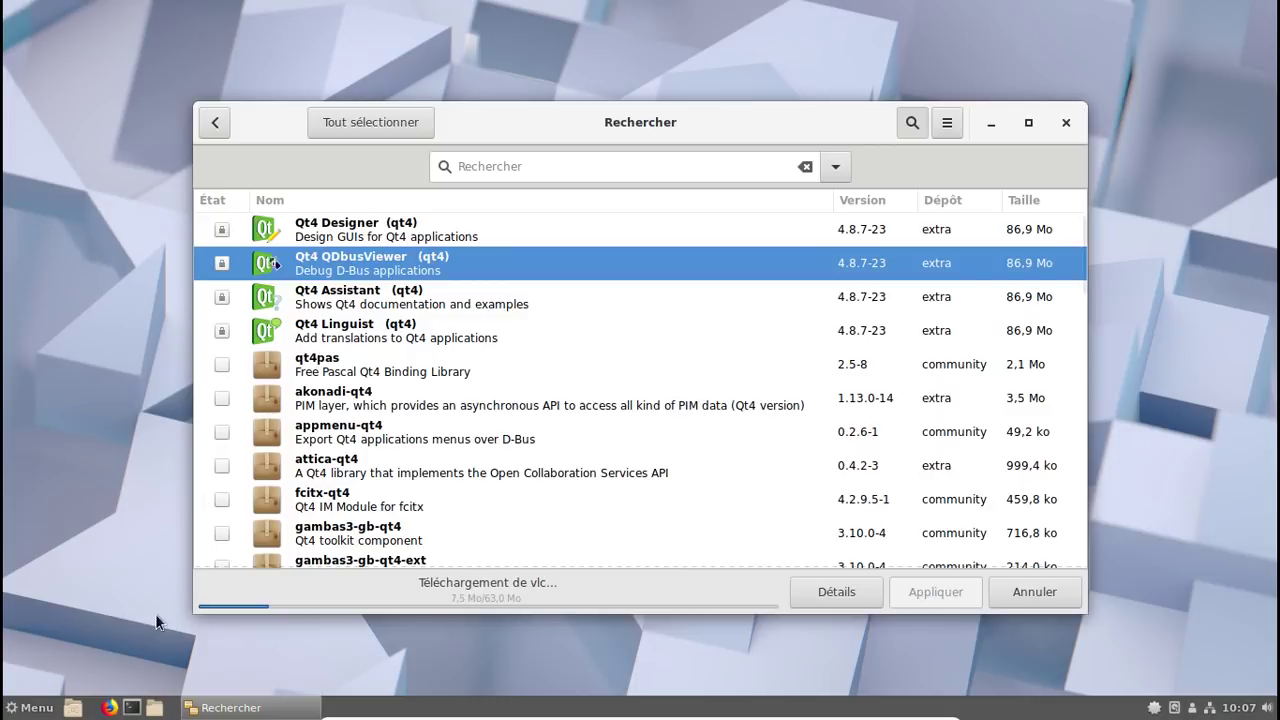
# Examine the application menu's categories, from Accessoires to Préférences, while the packages install, and close the menu
pyautogui.click(45, 708)
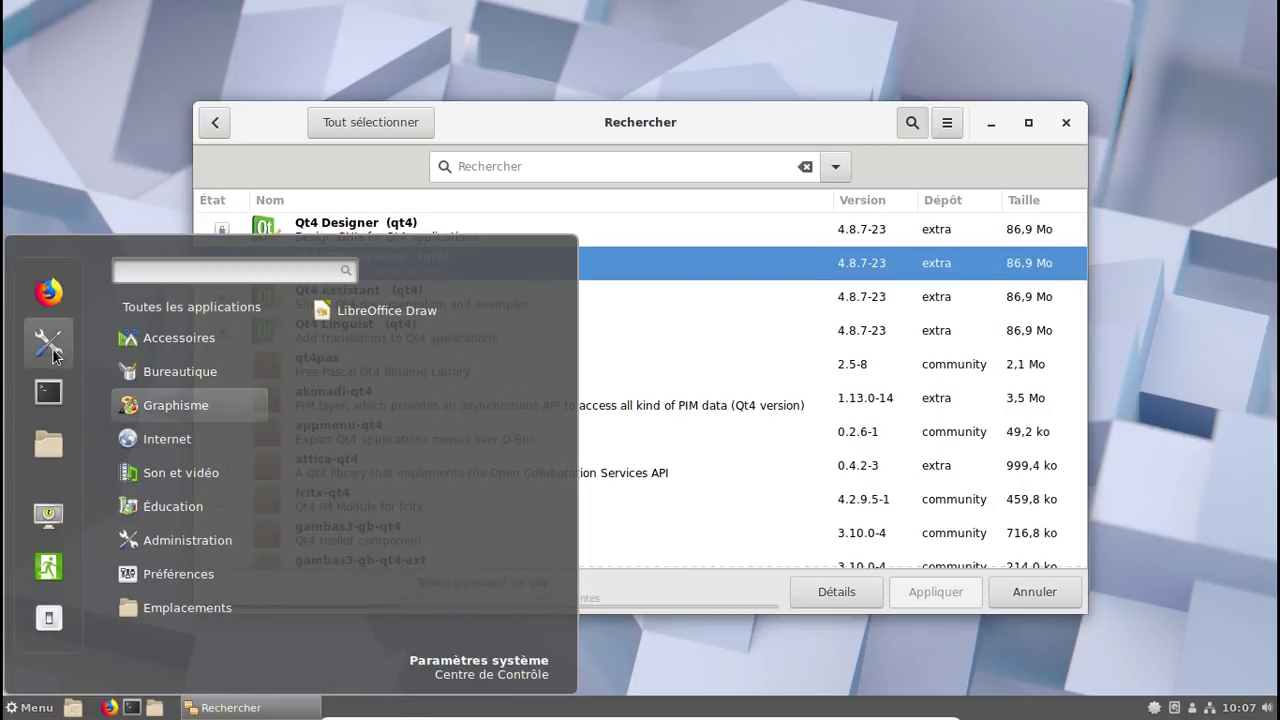
pyautogui.moveTo(199, 381)
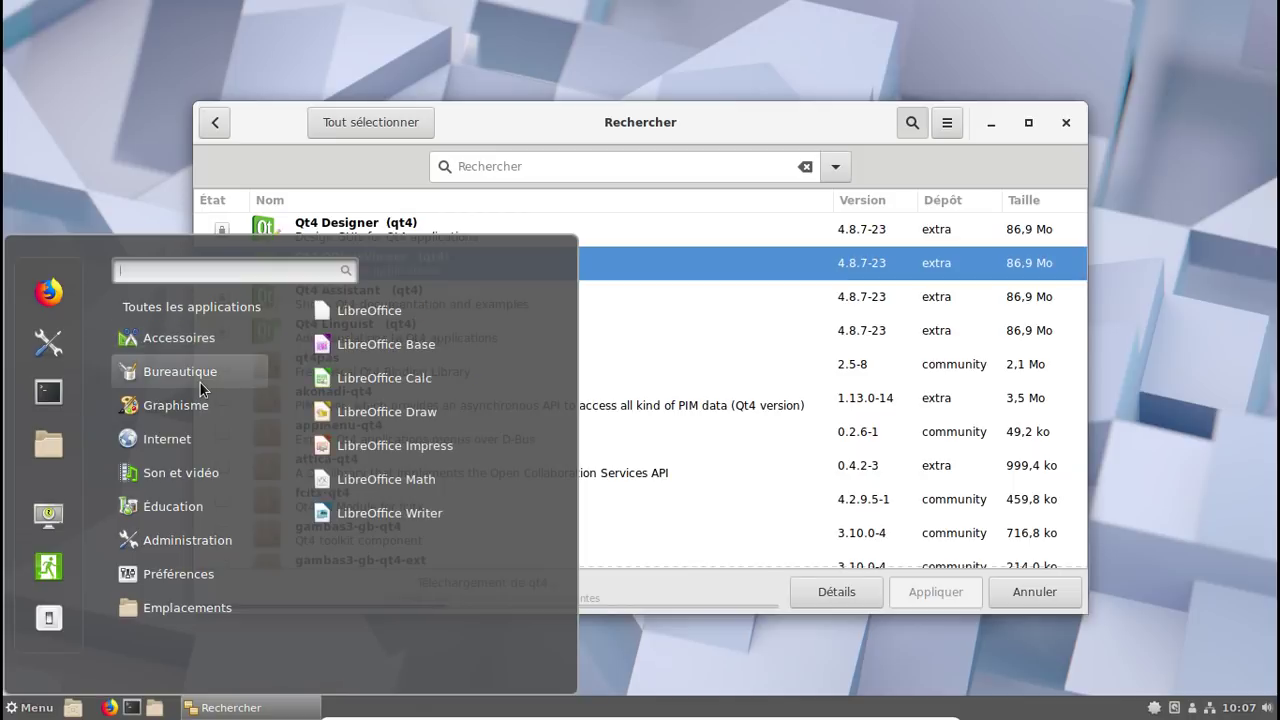
pyautogui.moveTo(197, 344)
pyautogui.moveTo(198, 443)
pyautogui.moveTo(190, 482)
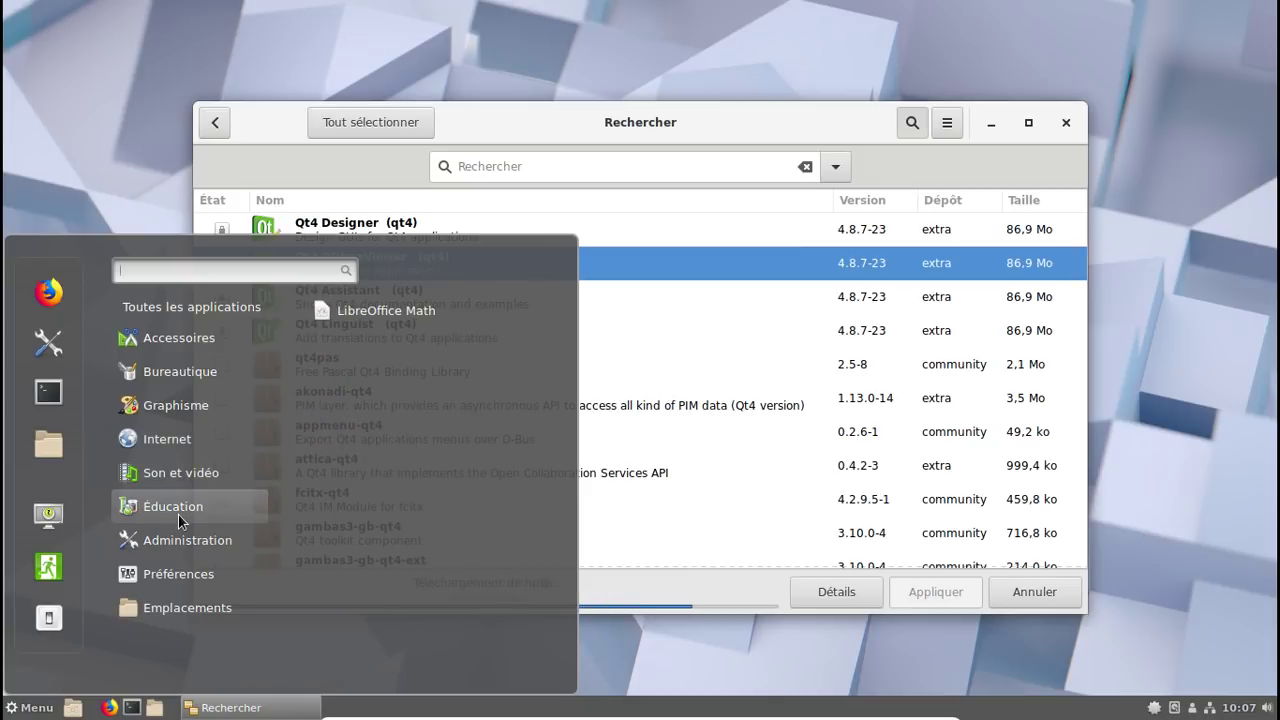
pyautogui.moveTo(180, 544)
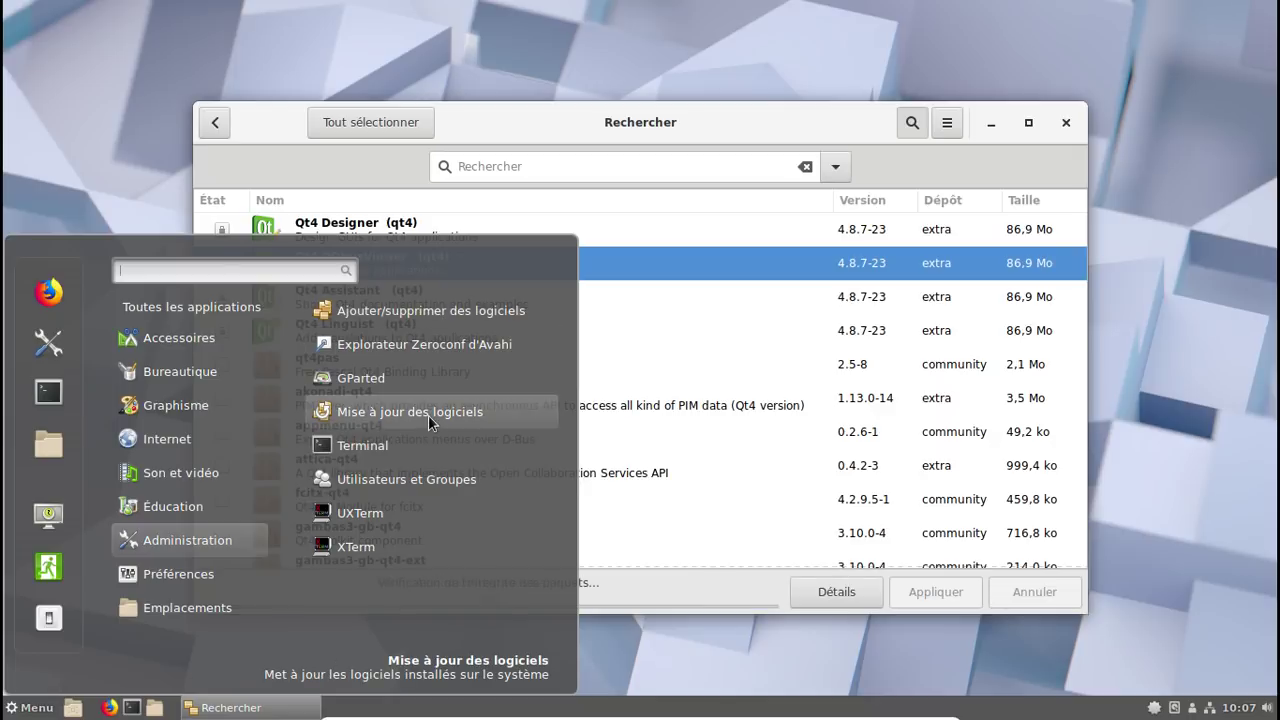
pyautogui.moveTo(206, 578)
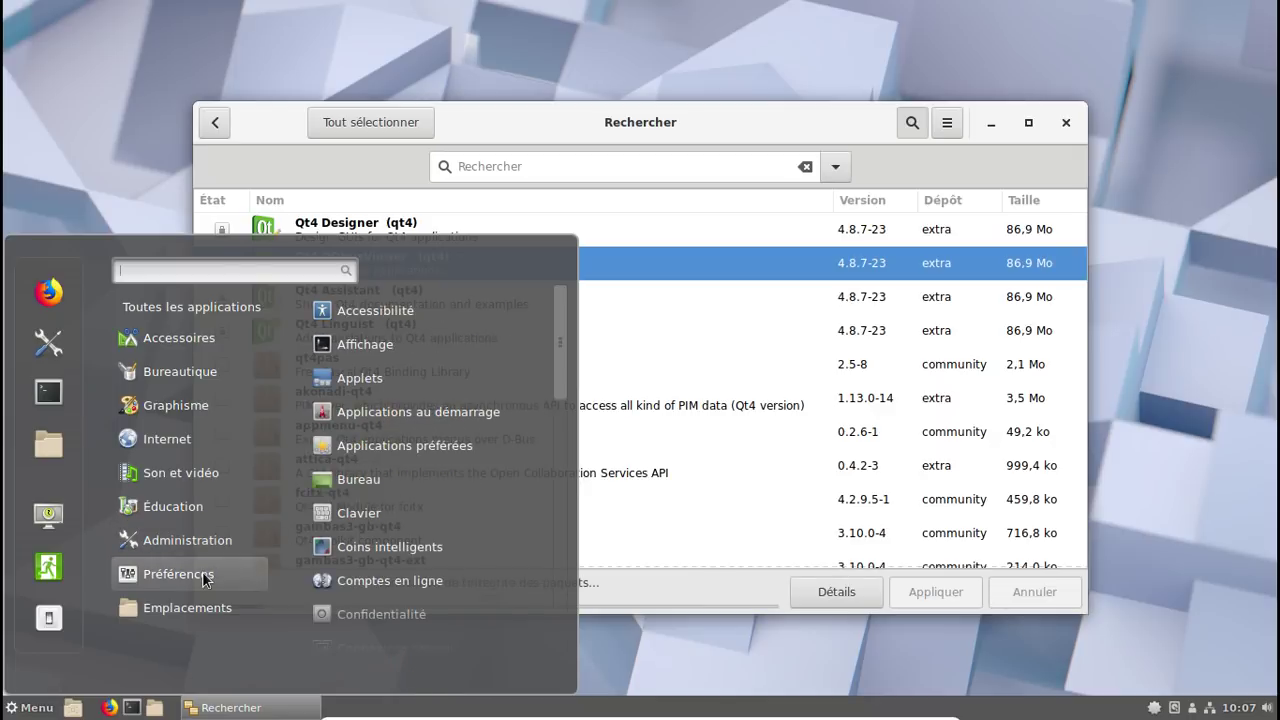
pyautogui.scroll(-10, 516, 325)
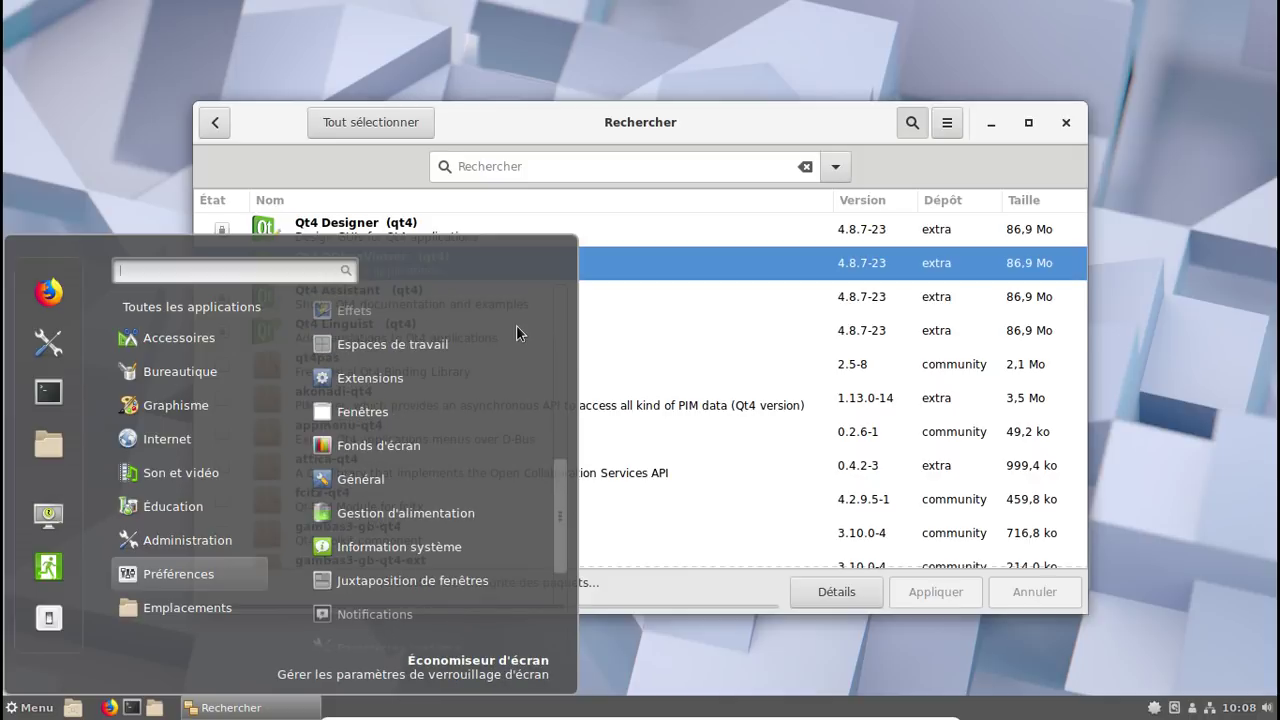
pyautogui.click(724, 642)
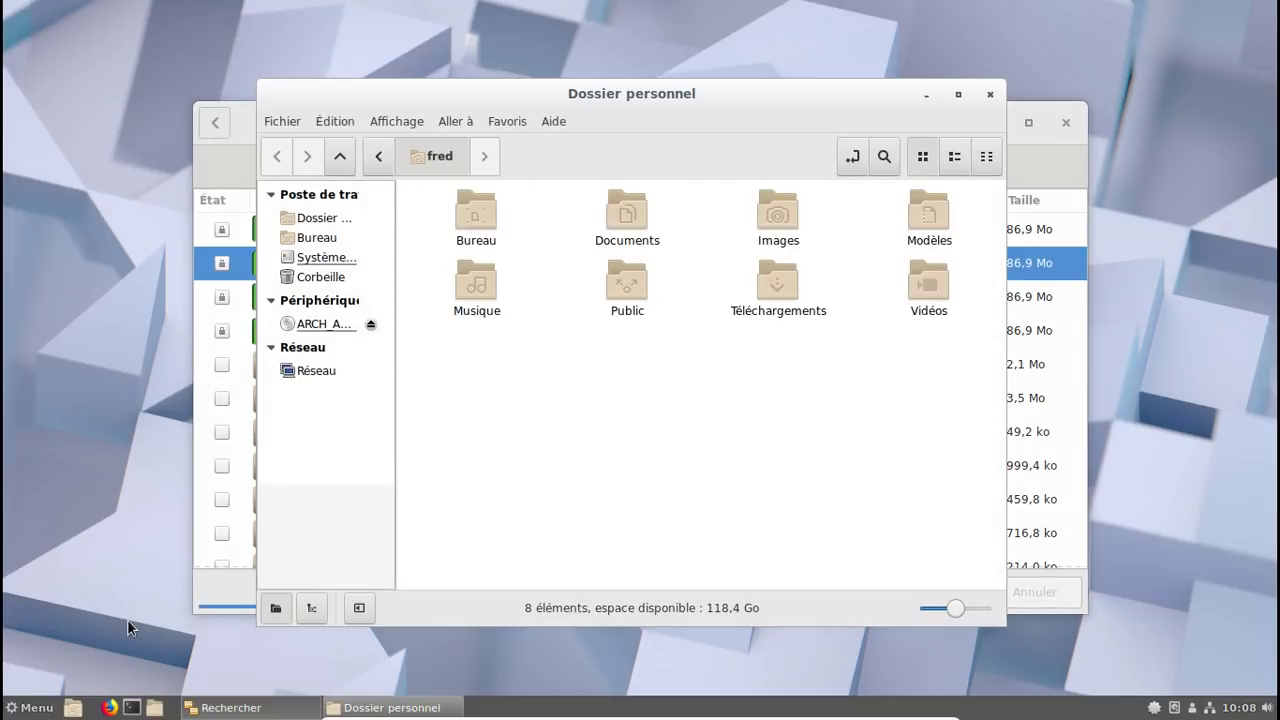
# View the network locations (Réseau) in the file manager and close its window
pyautogui.click(317, 375)
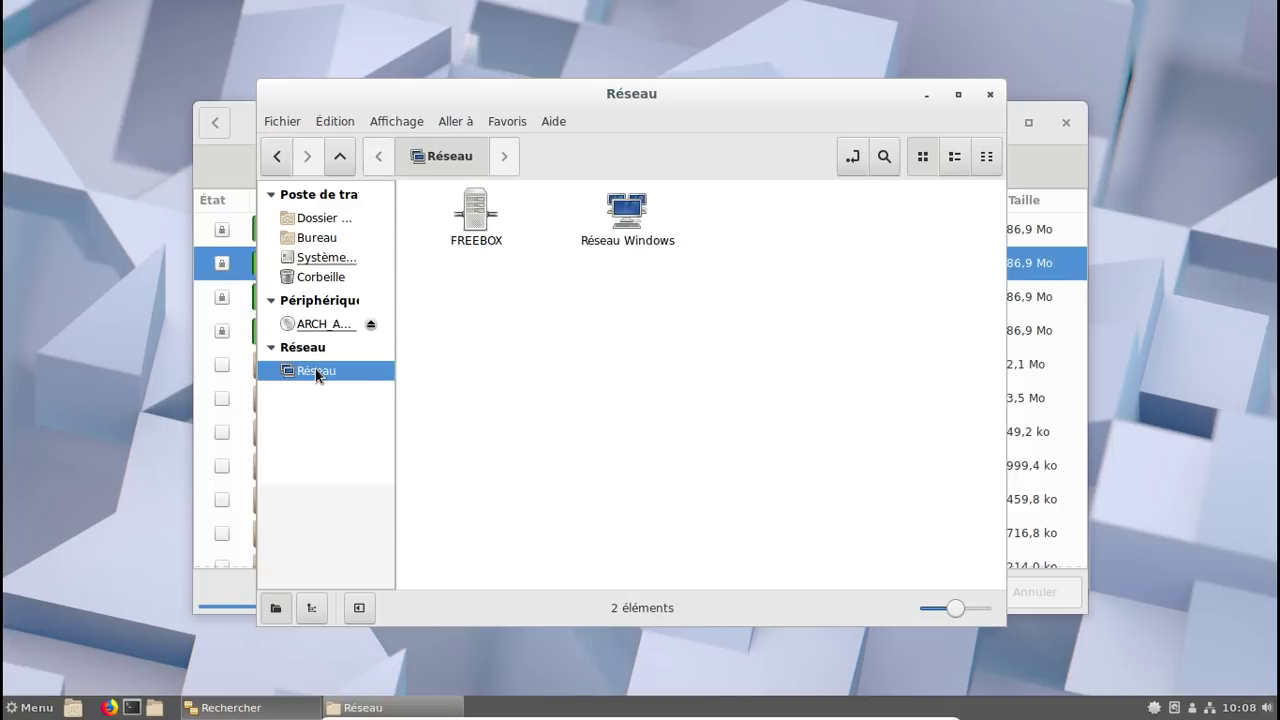
pyautogui.click(992, 94)
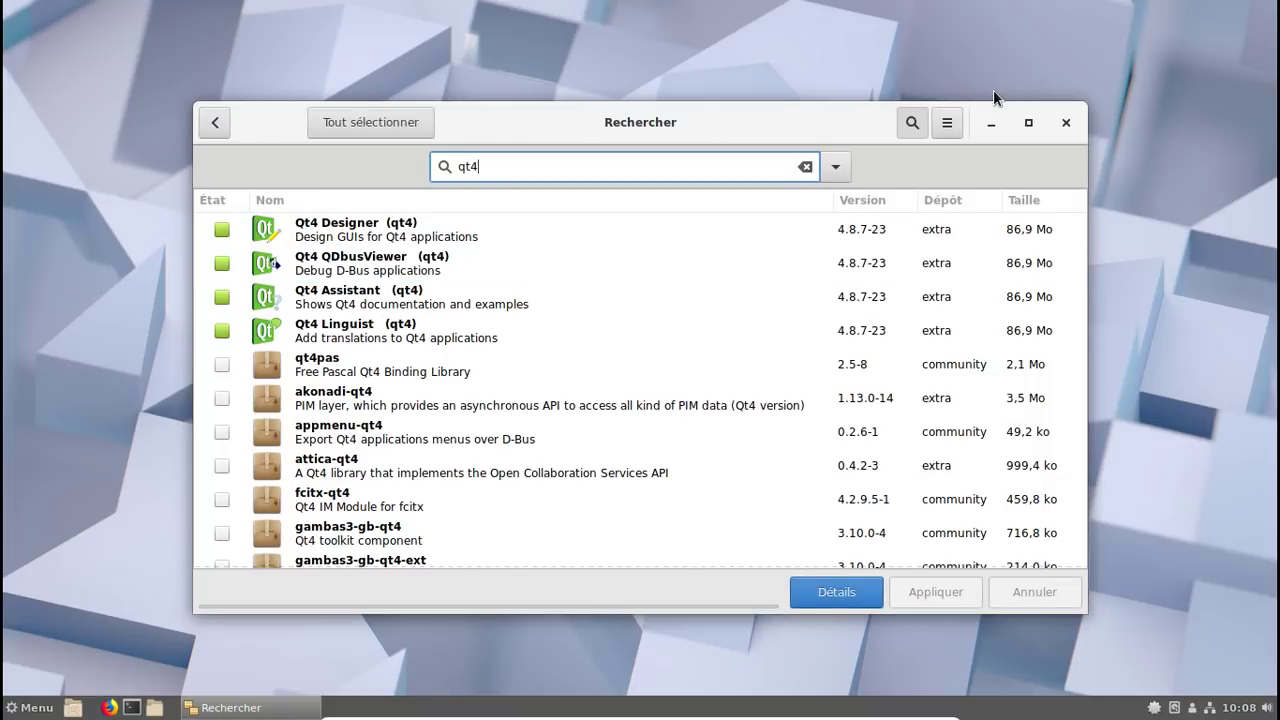
# Search the packages for "gnome-extra" and mark all the listed packages for installation
pyautogui.tripleClick(541, 164)
pyautogui.press('BackSpace')
pyautogui.write('gnome-extra')
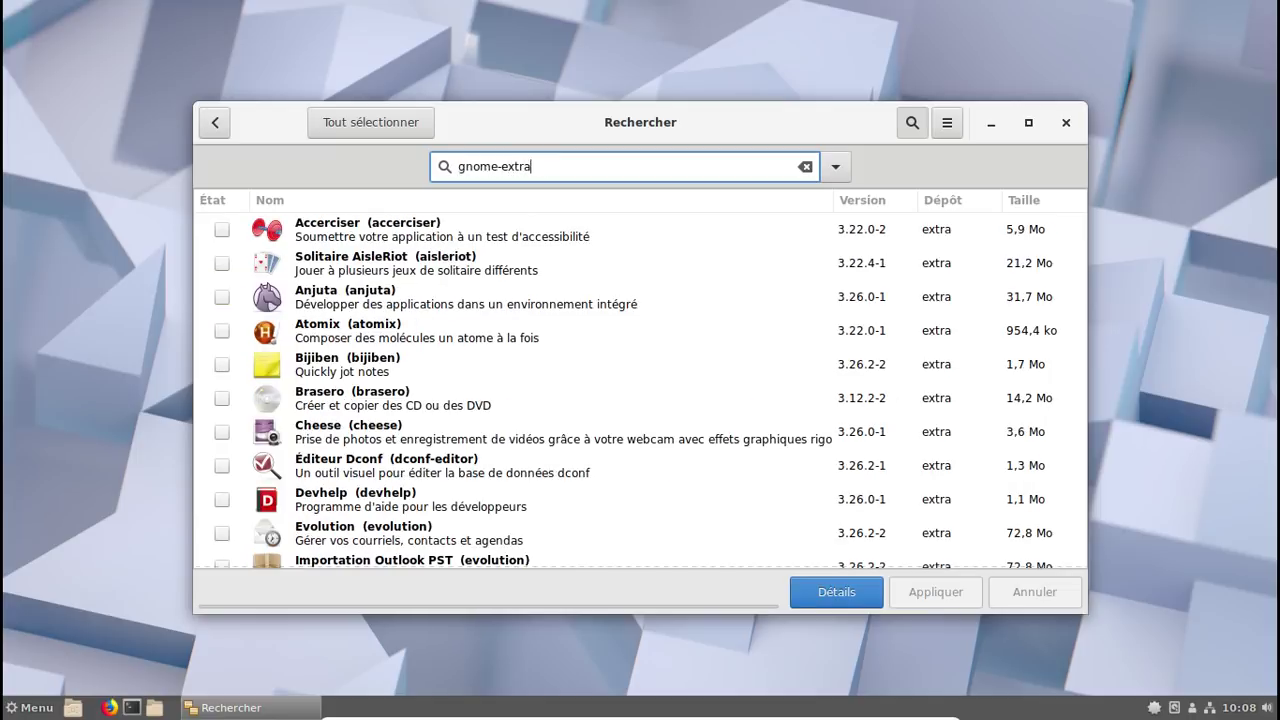
pyautogui.click(380, 122)
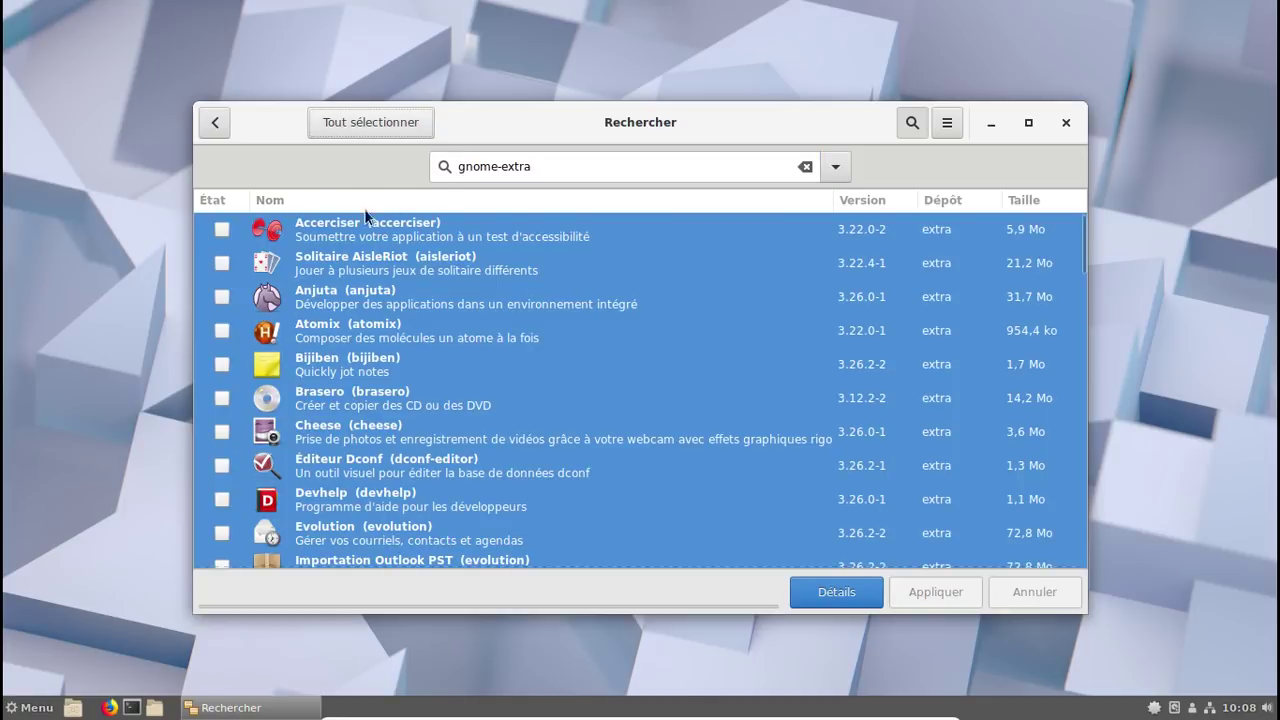
pyautogui.rightClick(318, 229)
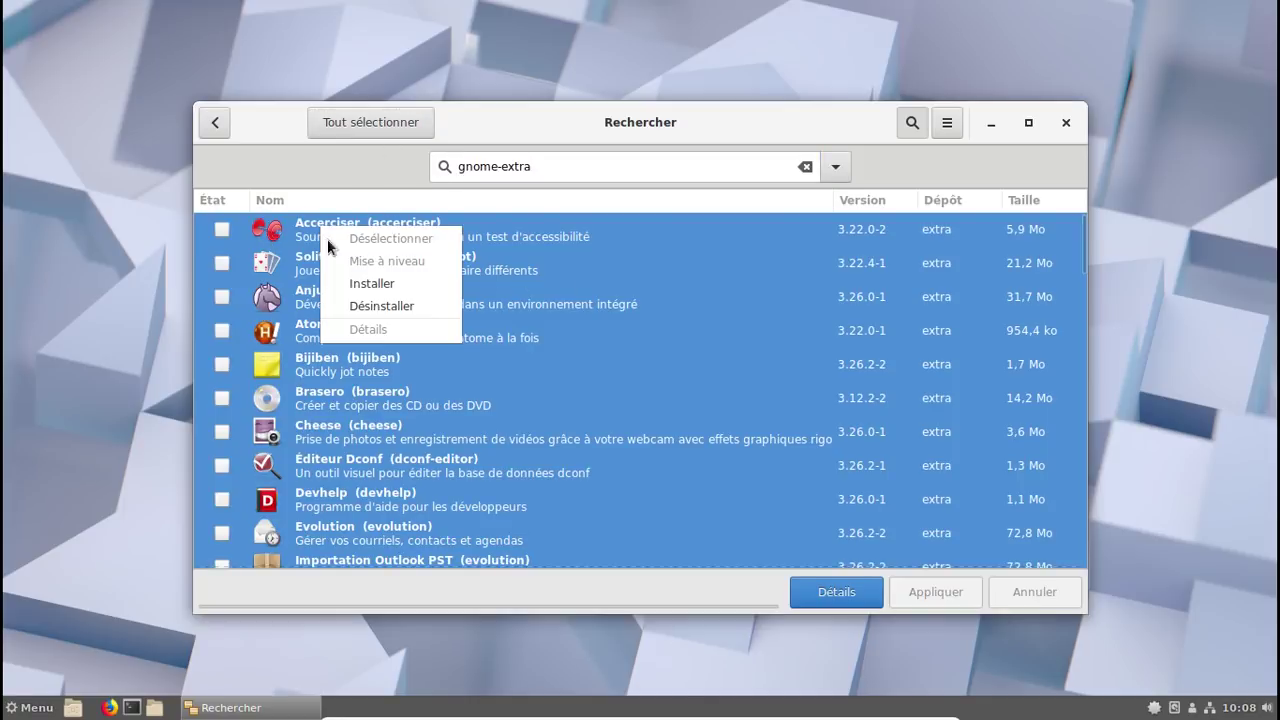
pyautogui.click(366, 286)
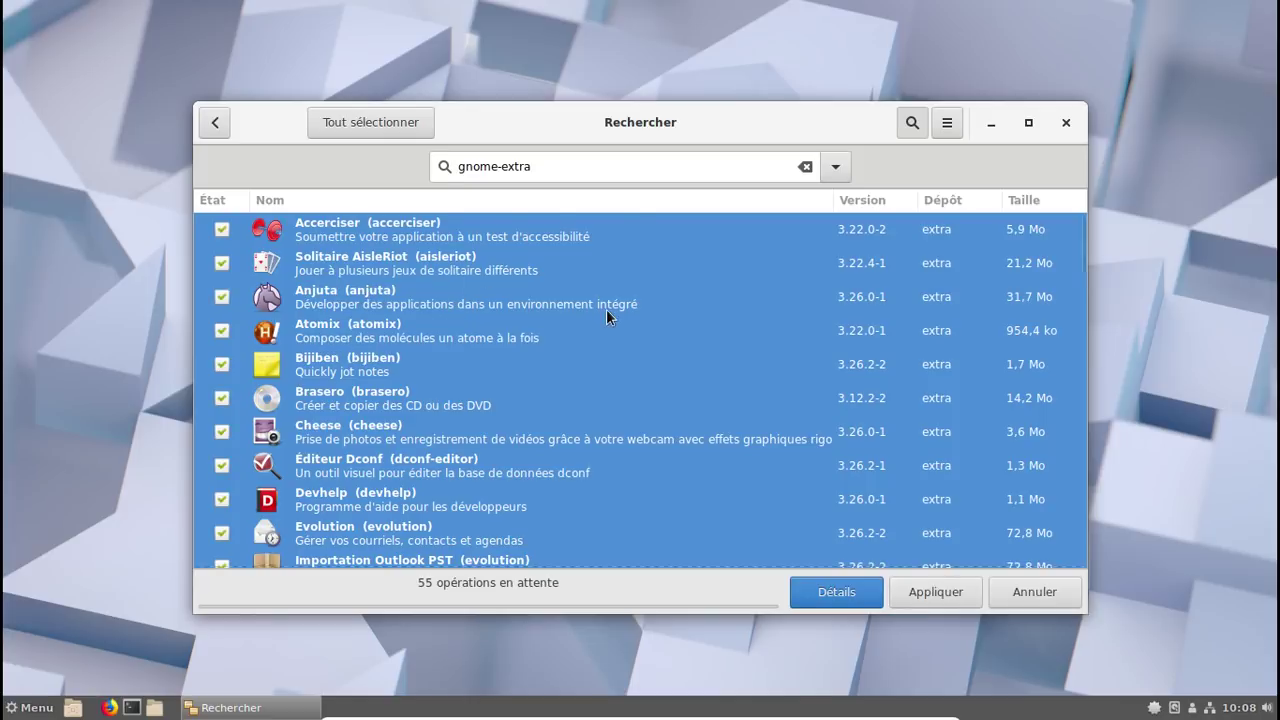
# Review and install the marked gnome-extra packages, choosing xdg-desktop-portal-gtk as the provider and confirming the transaction
pyautogui.scroll(-8, 606, 312)
pyautogui.scroll(-7, 606, 312)
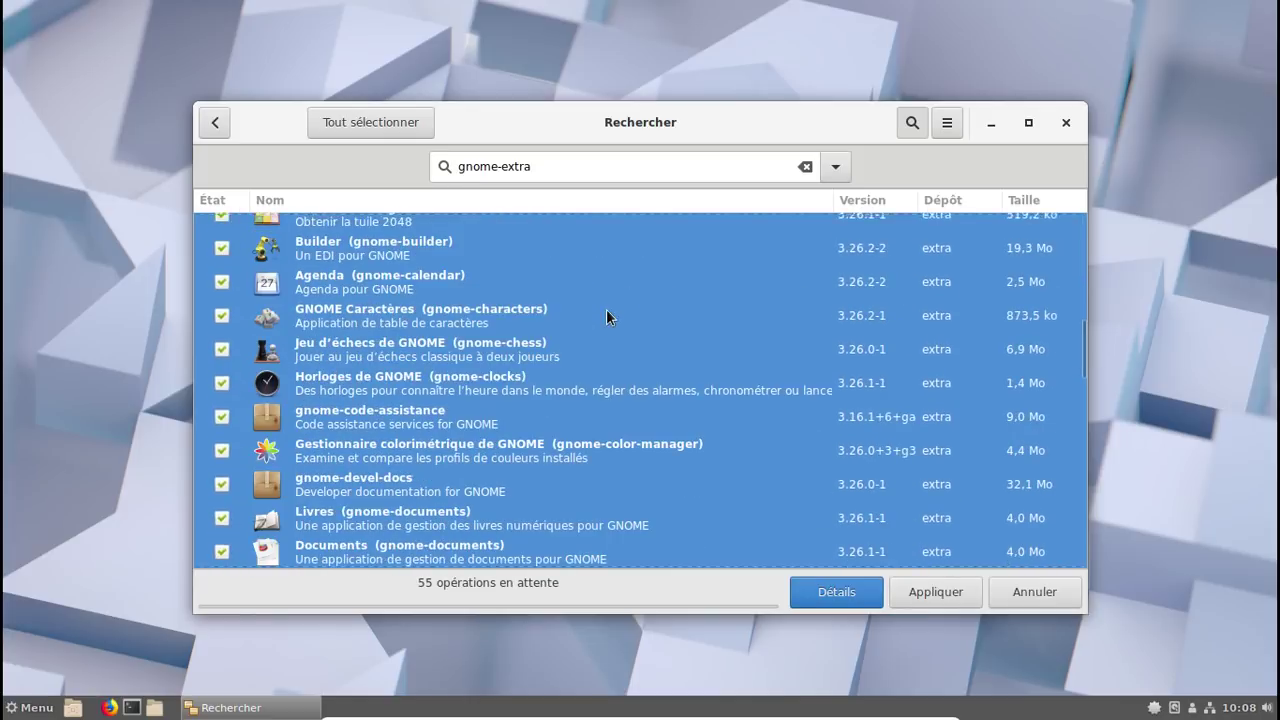
pyautogui.scroll(-12, 606, 316)
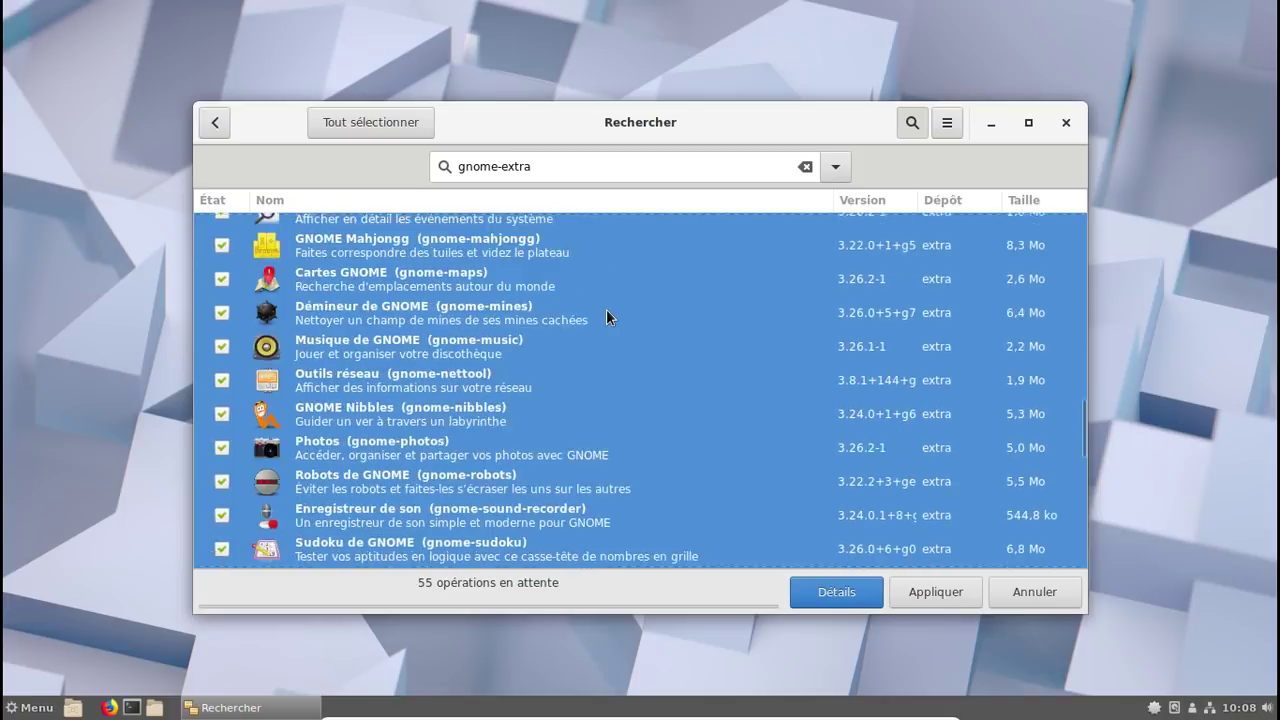
pyautogui.scroll(-5, 606, 317)
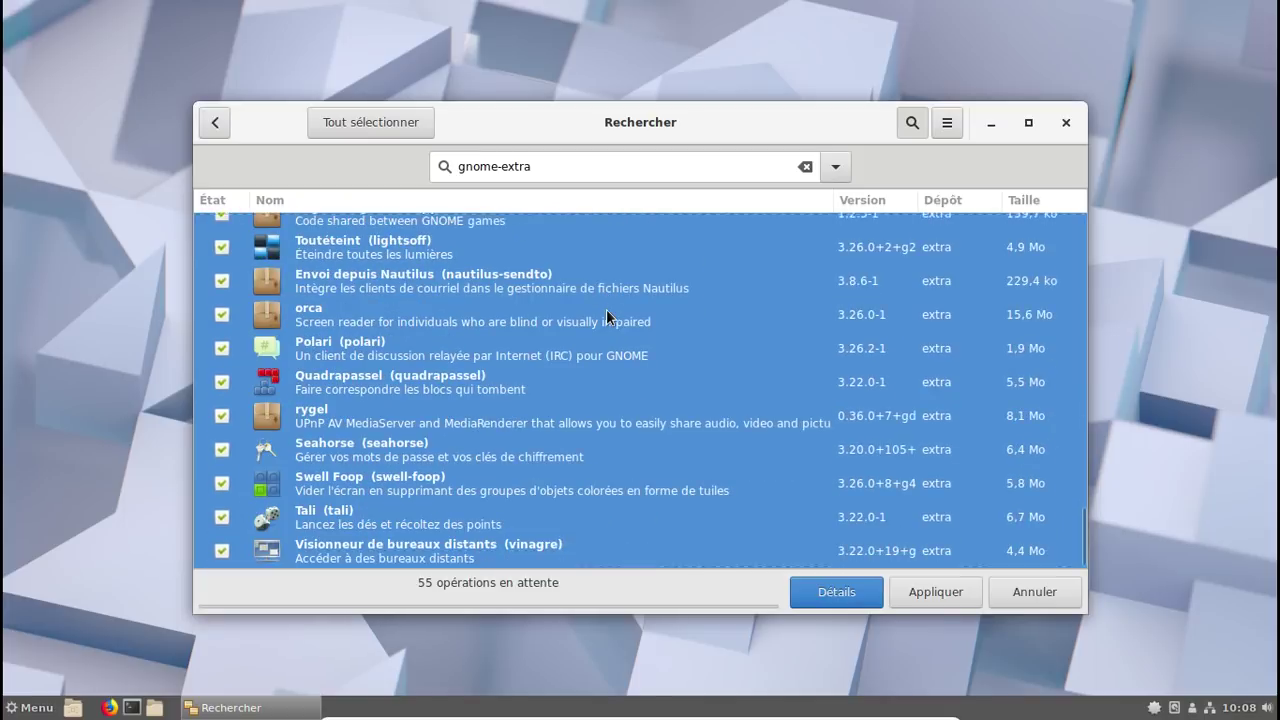
pyautogui.click(951, 603)
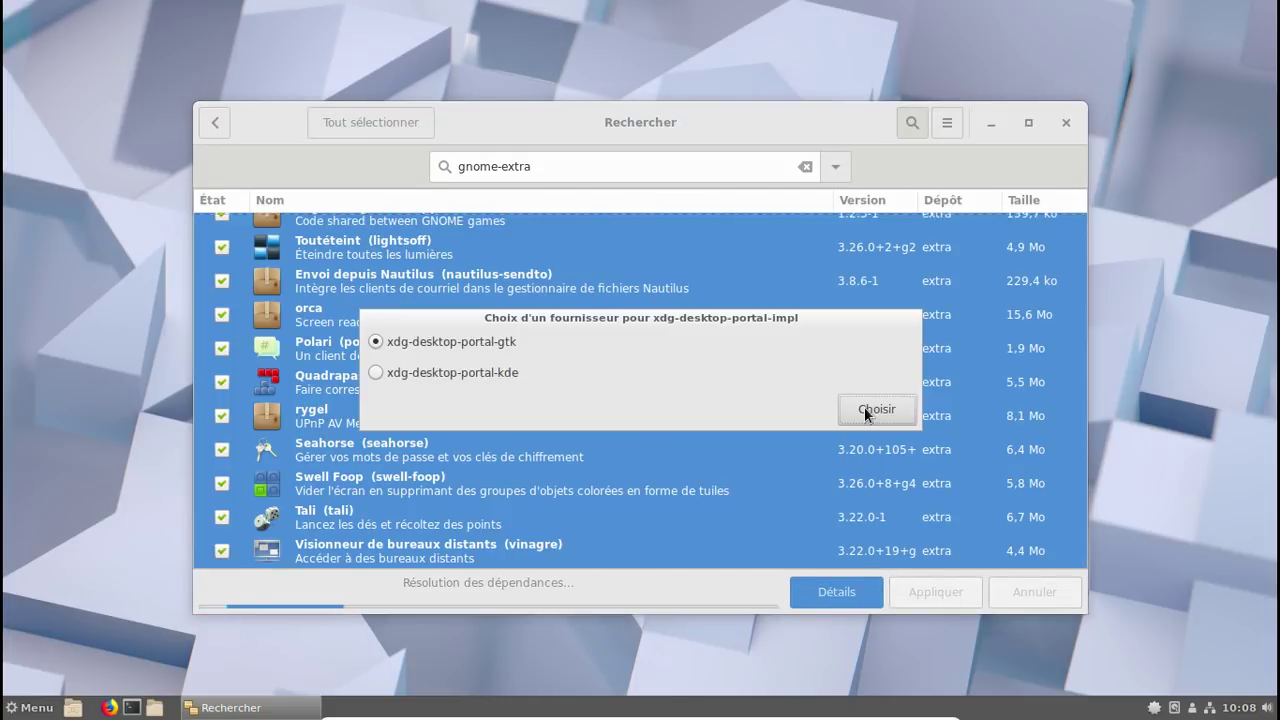
pyautogui.click(864, 408)
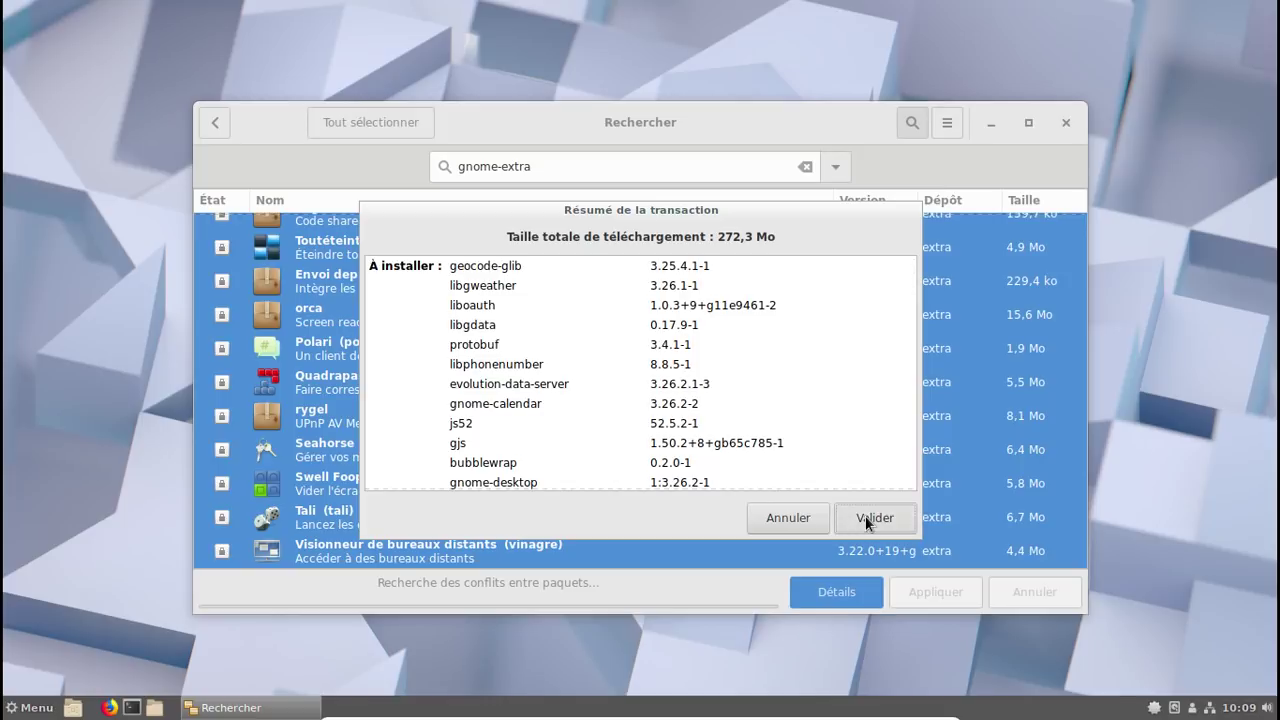
pyautogui.click(866, 518)
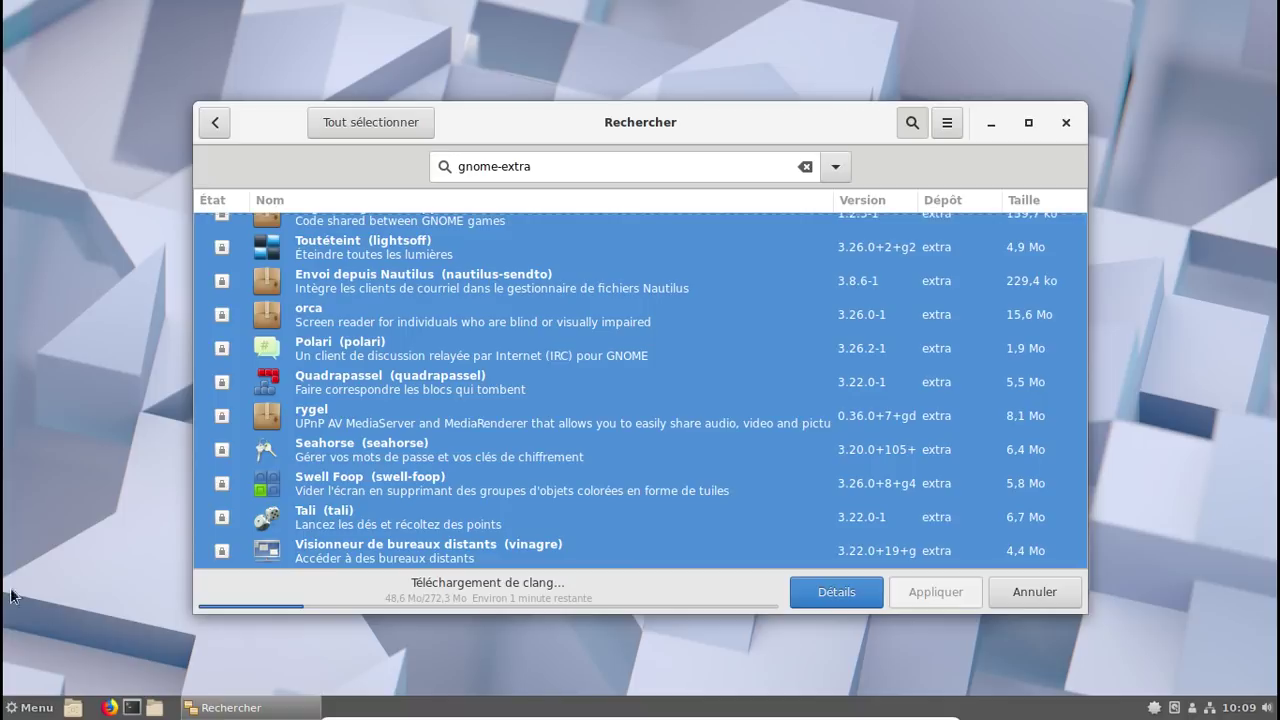
# Launch the VLC media player (Lecteur multimédia VLC) and accept its privacy settings with network access to metadata allowed
pyautogui.click(35, 708)
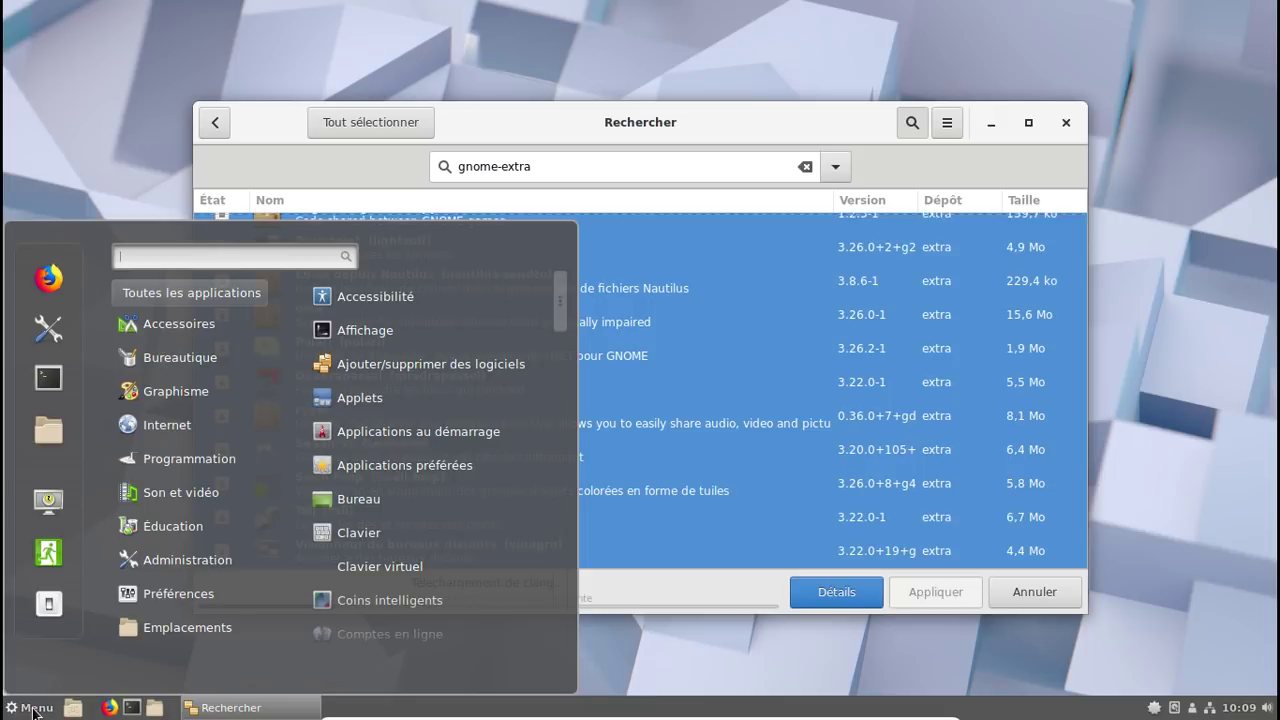
pyautogui.moveTo(158, 495)
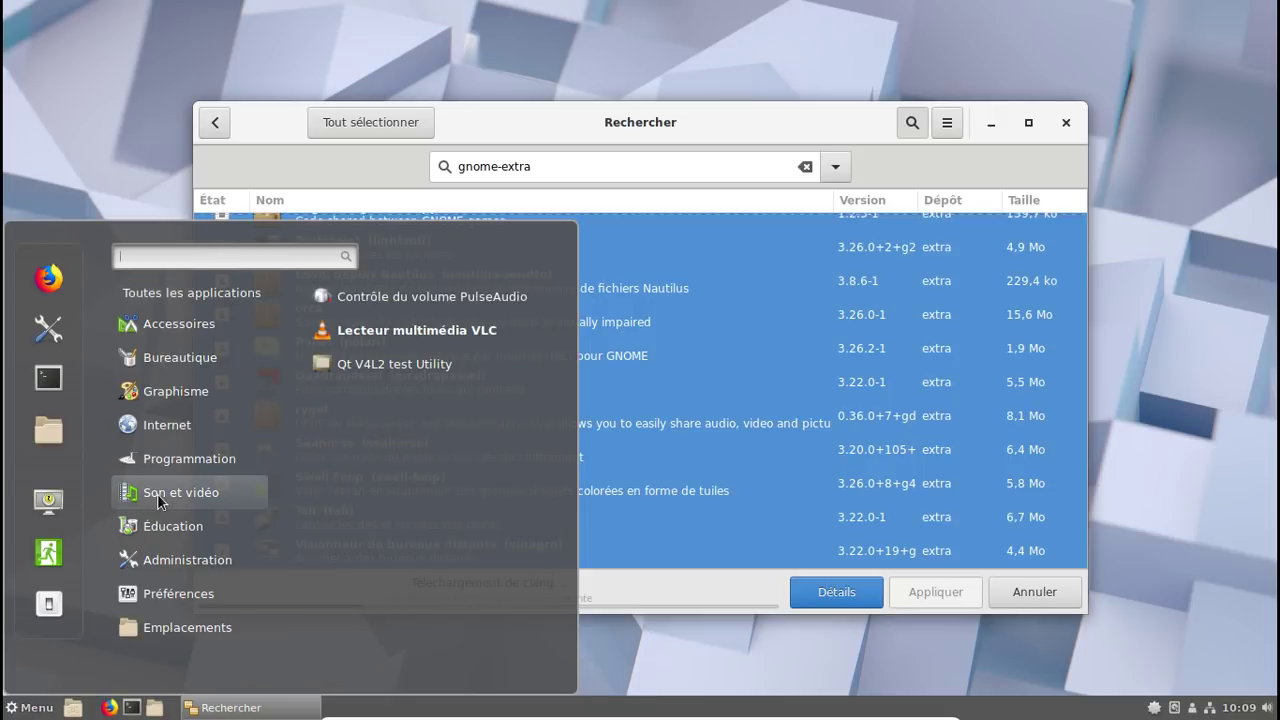
pyautogui.click(376, 337)
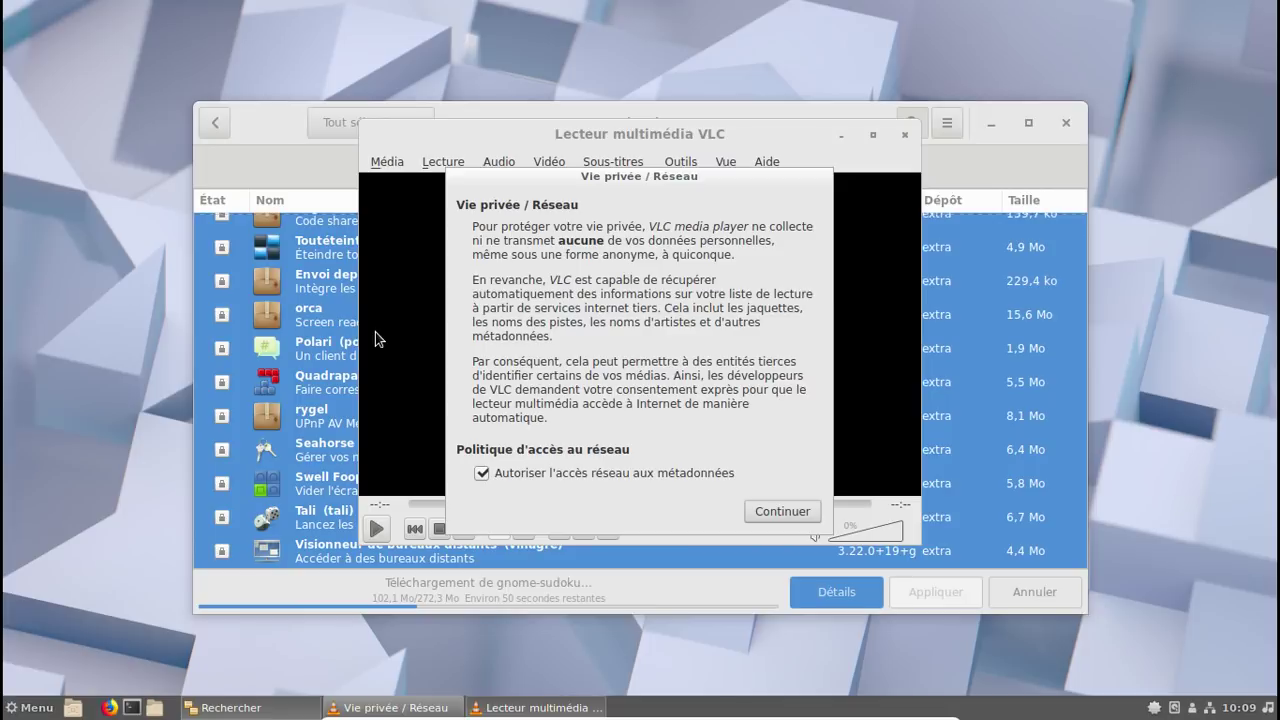
pyautogui.click(756, 510)
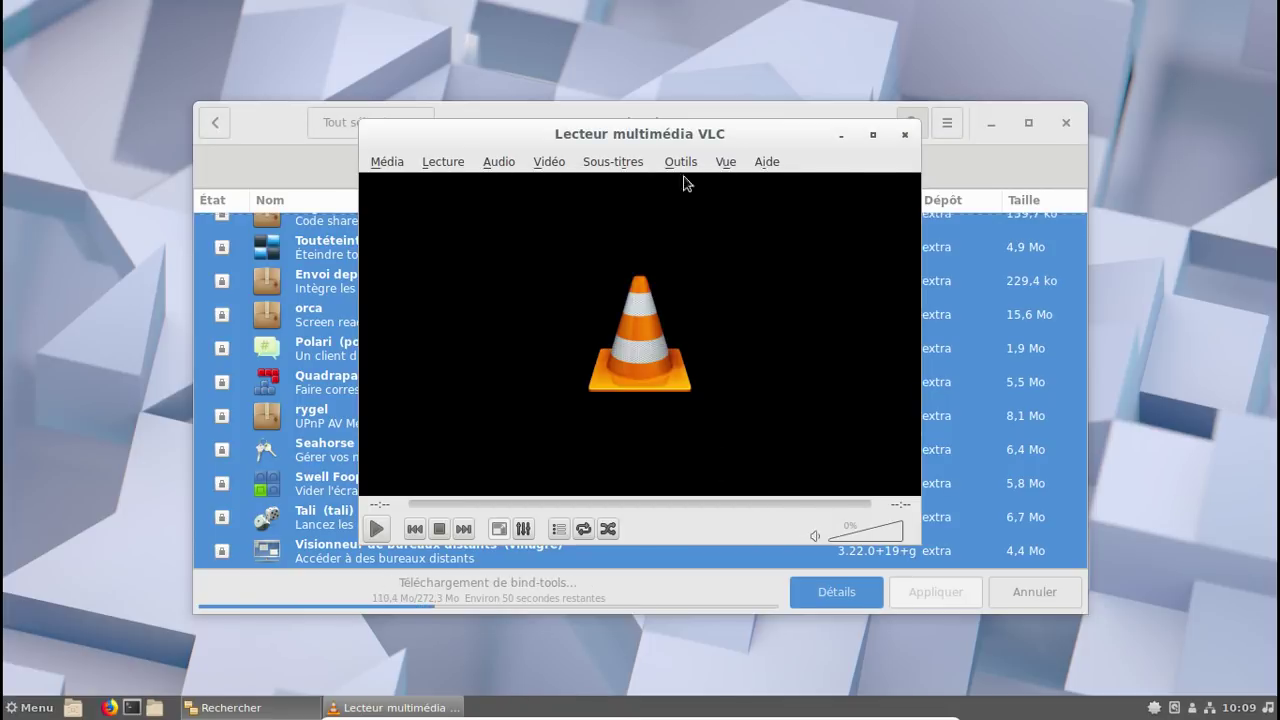
# View VLC's version information (À propos) and close the player
pyautogui.click(768, 163)
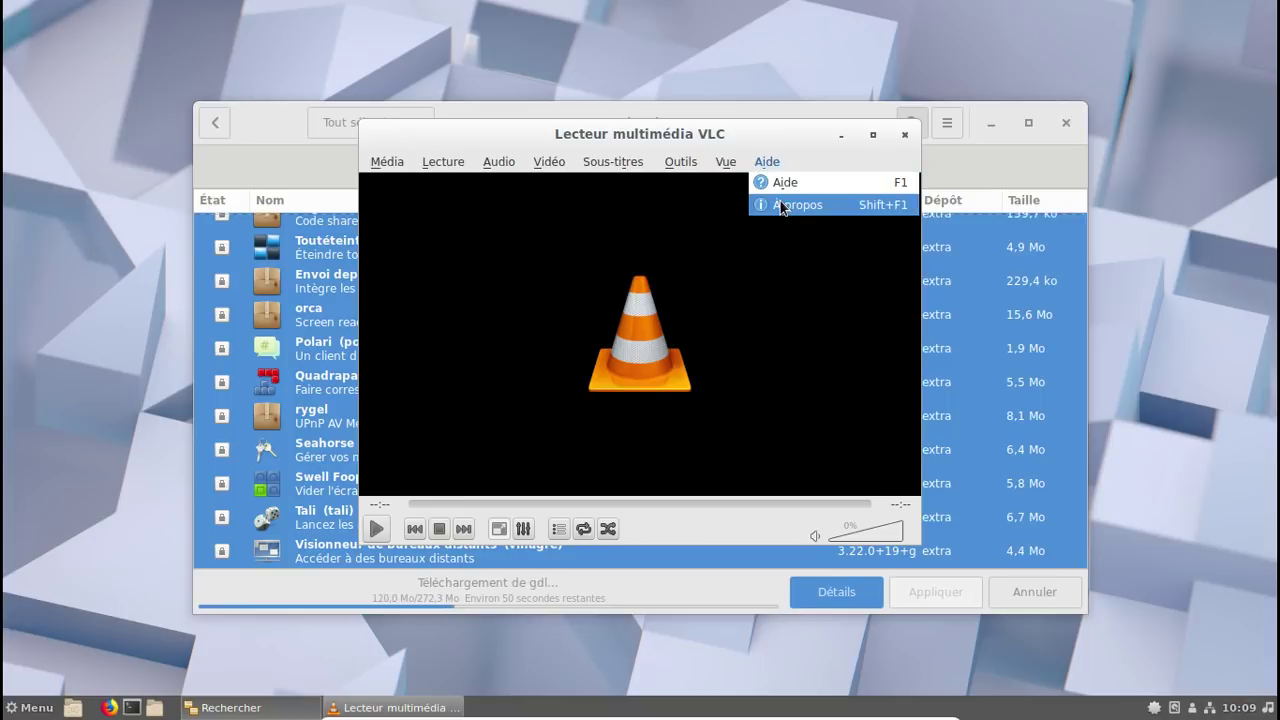
pyautogui.click(782, 206)
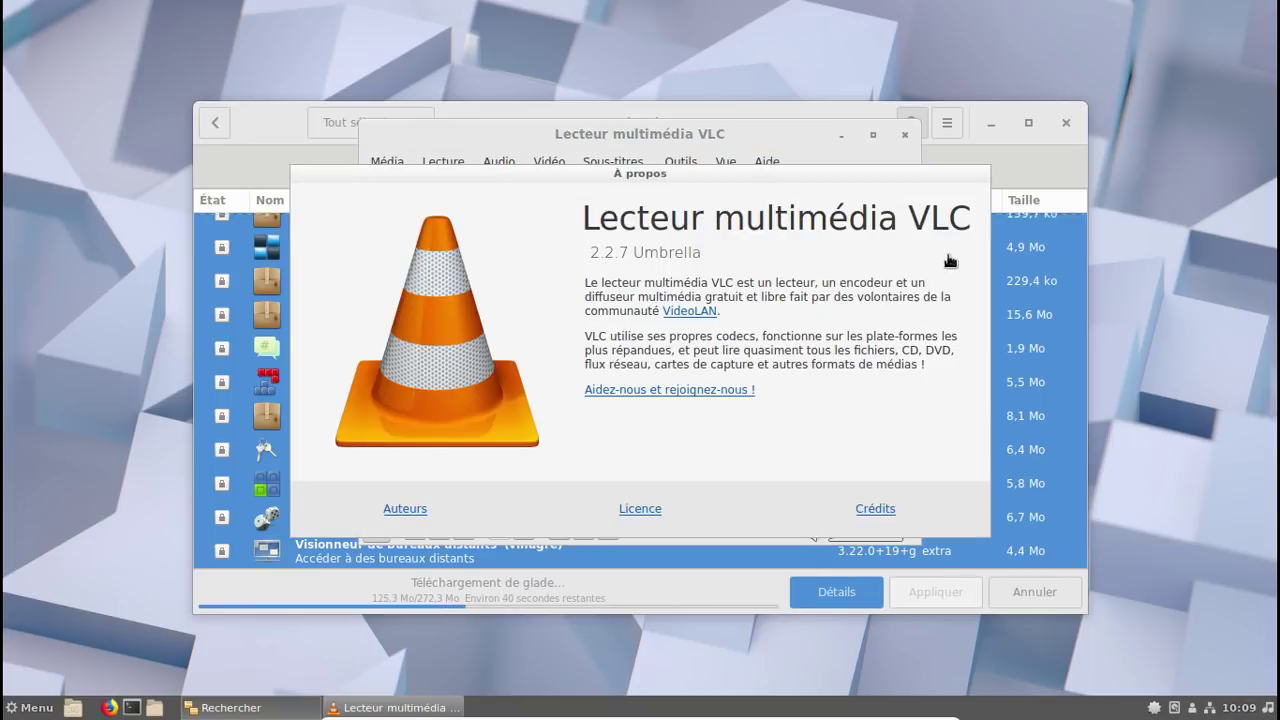
pyautogui.press('Escape')
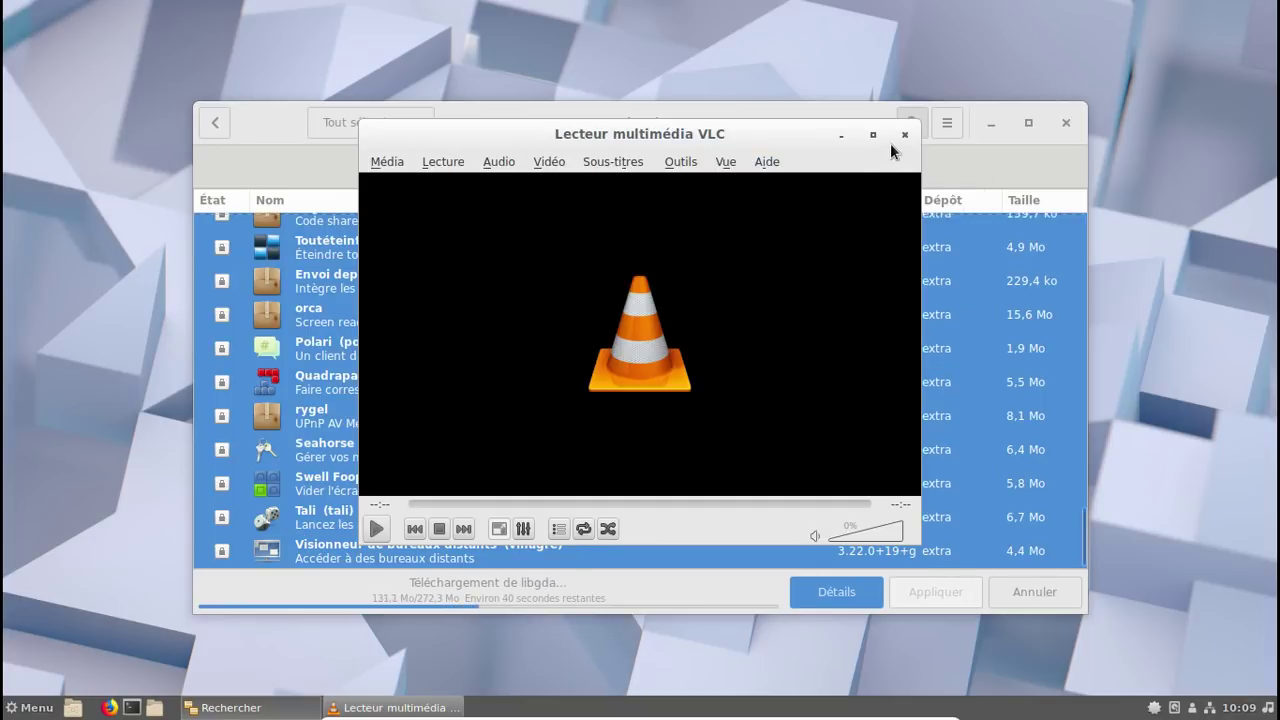
pyautogui.click(905, 135)
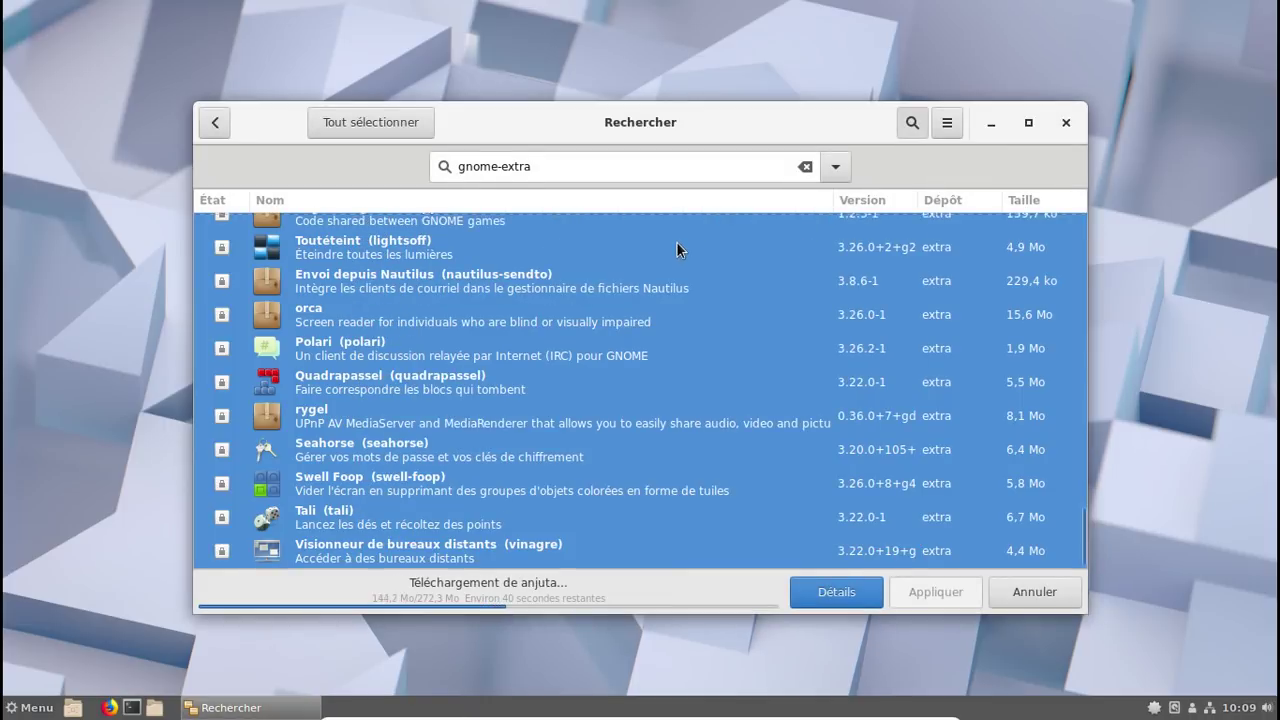
# Launch Firefox in a non-maximized window and open its add-ons manager (Modules complémentaires)
pyautogui.click(106, 710)
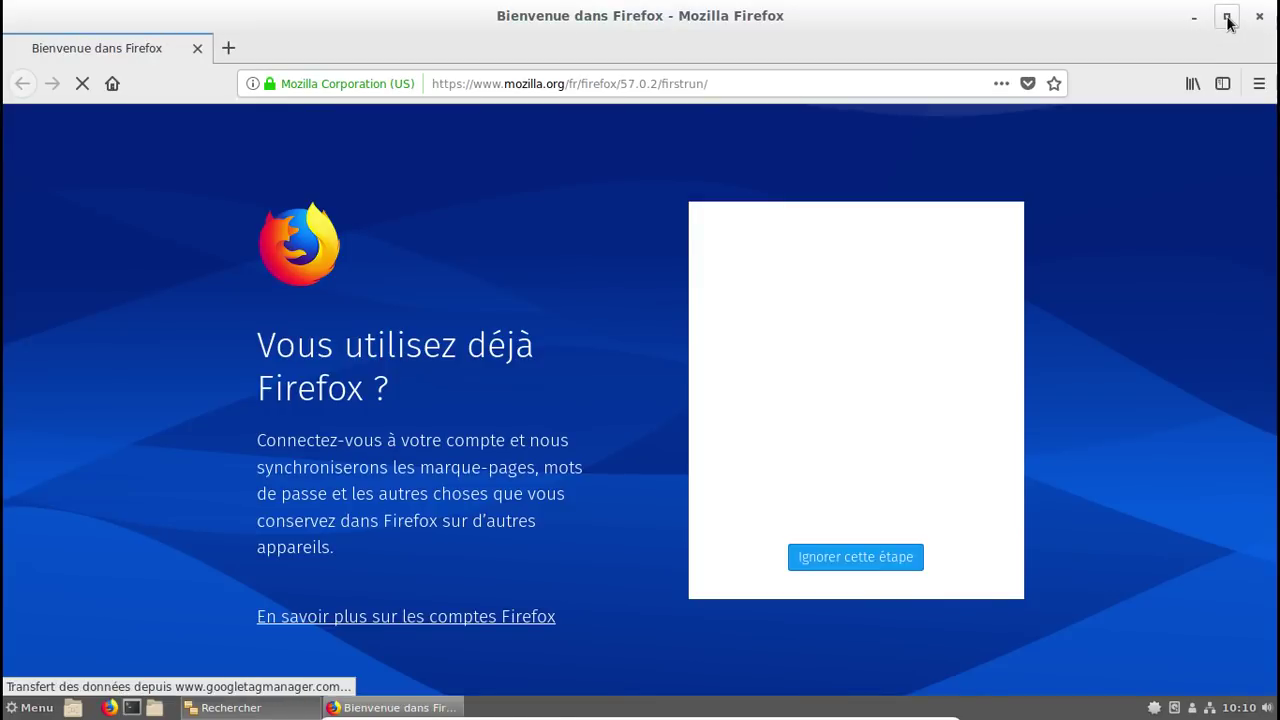
pyautogui.click(1227, 18)
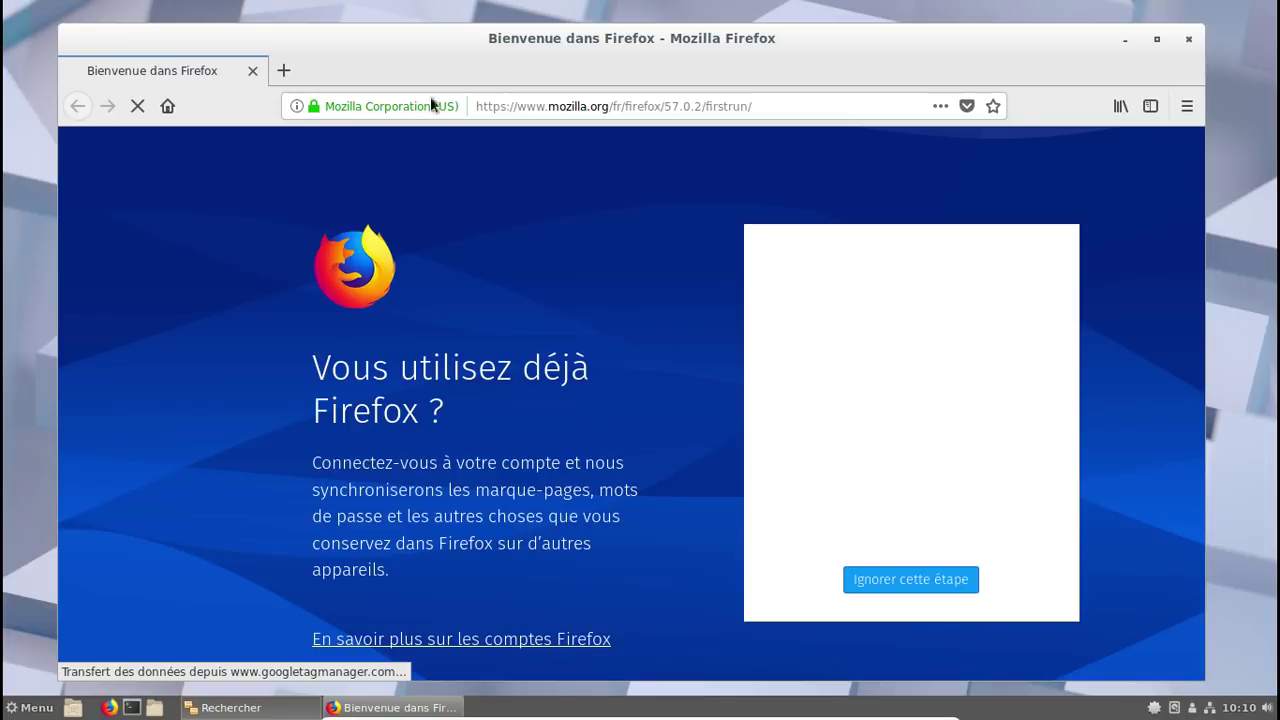
pyautogui.click(1188, 106)
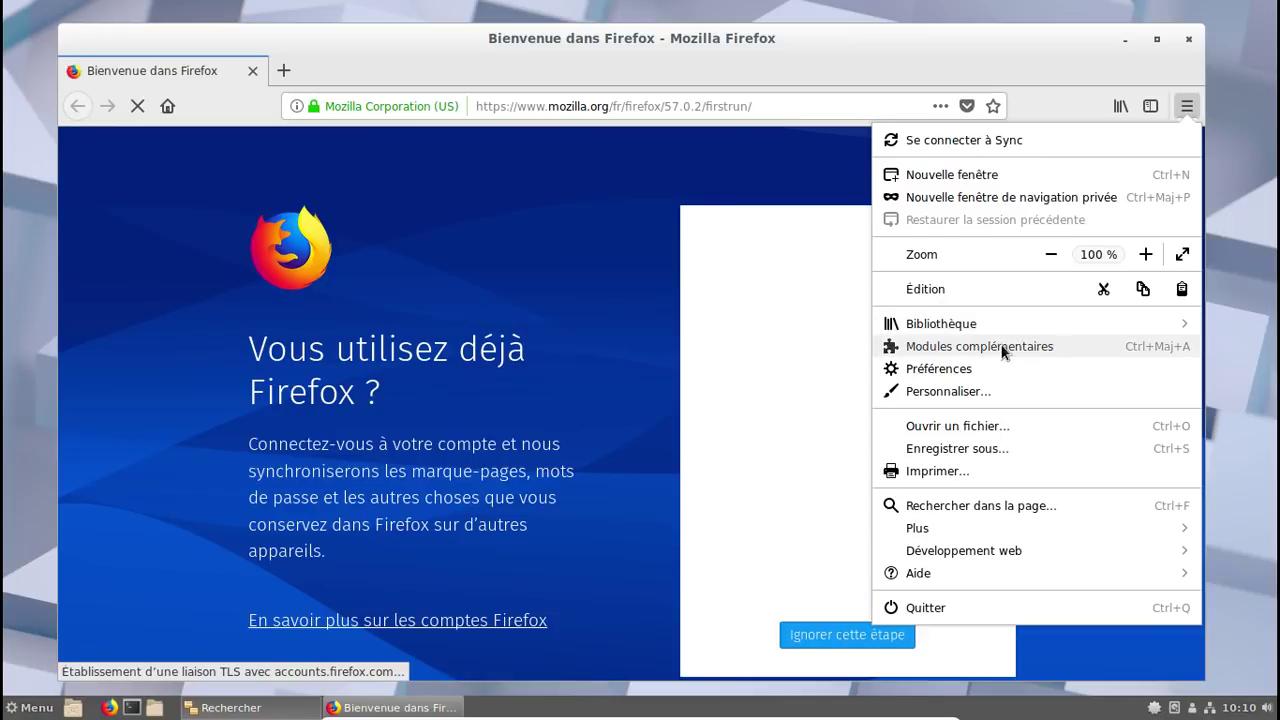
pyautogui.press('Escape')
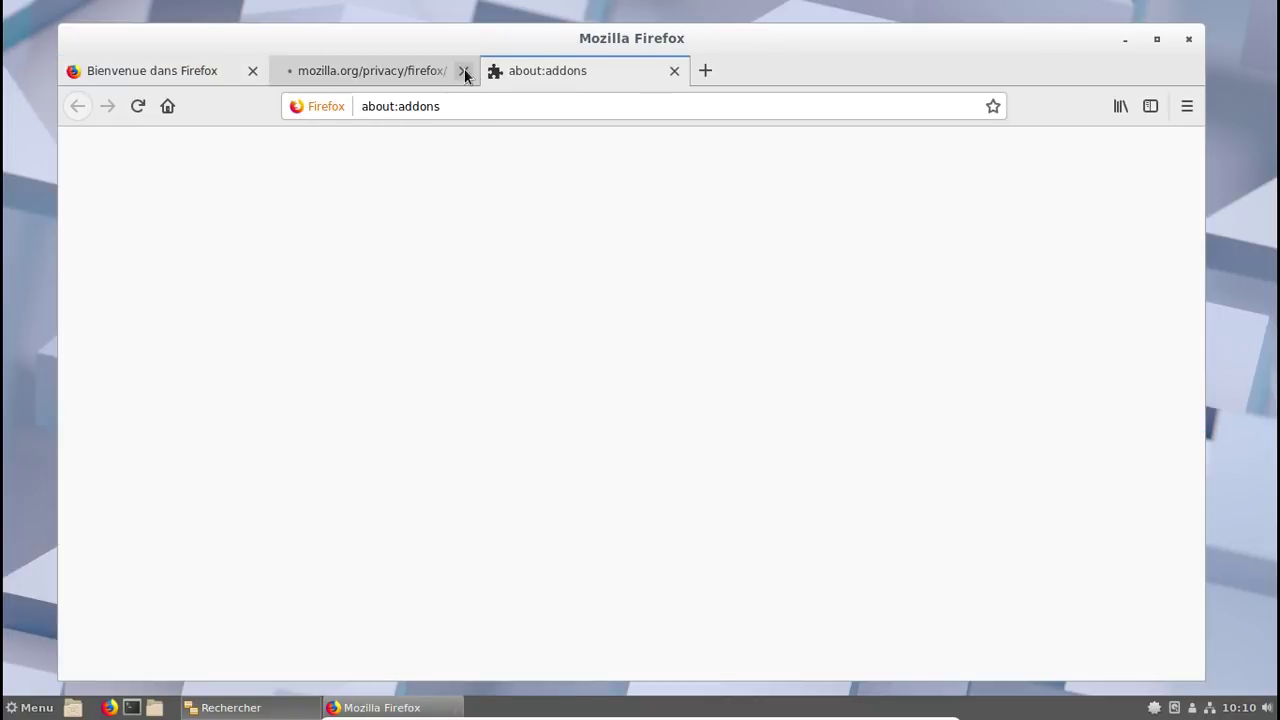
# Close the Firefox privacy and welcome tabs and look over the add-ons catalogue
pyautogui.middleClick(270, 71)
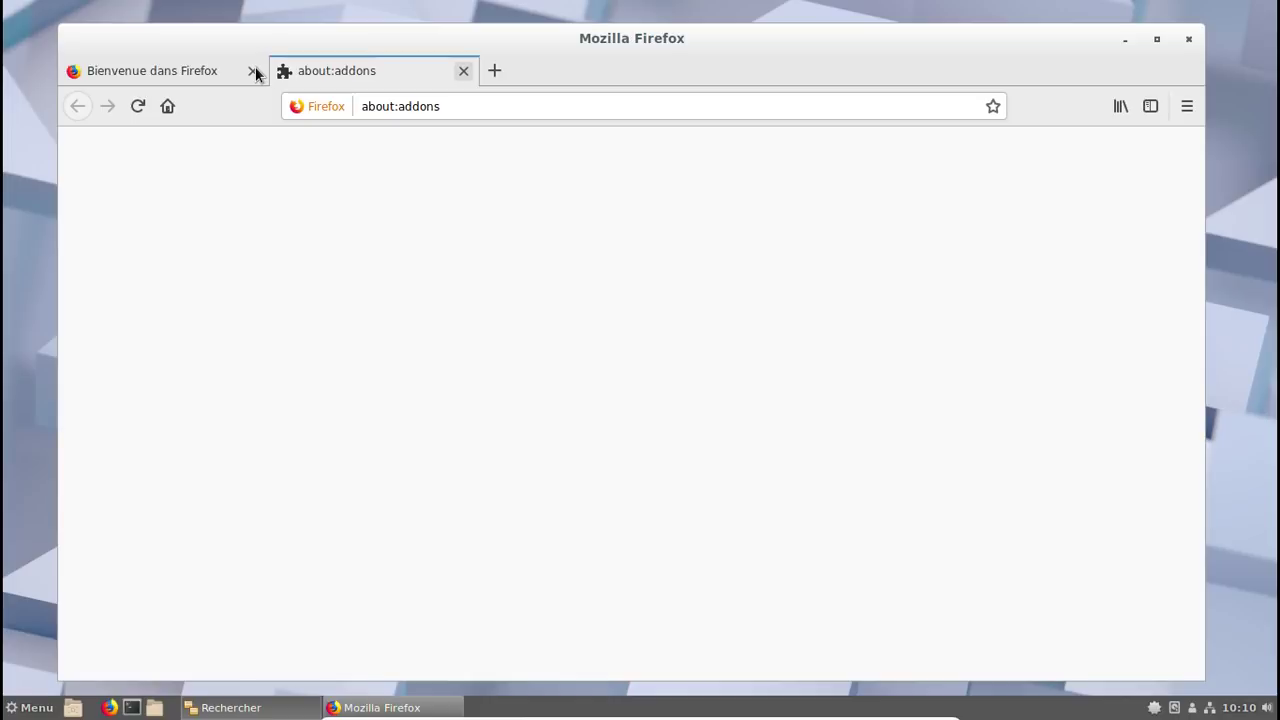
pyautogui.click(253, 71)
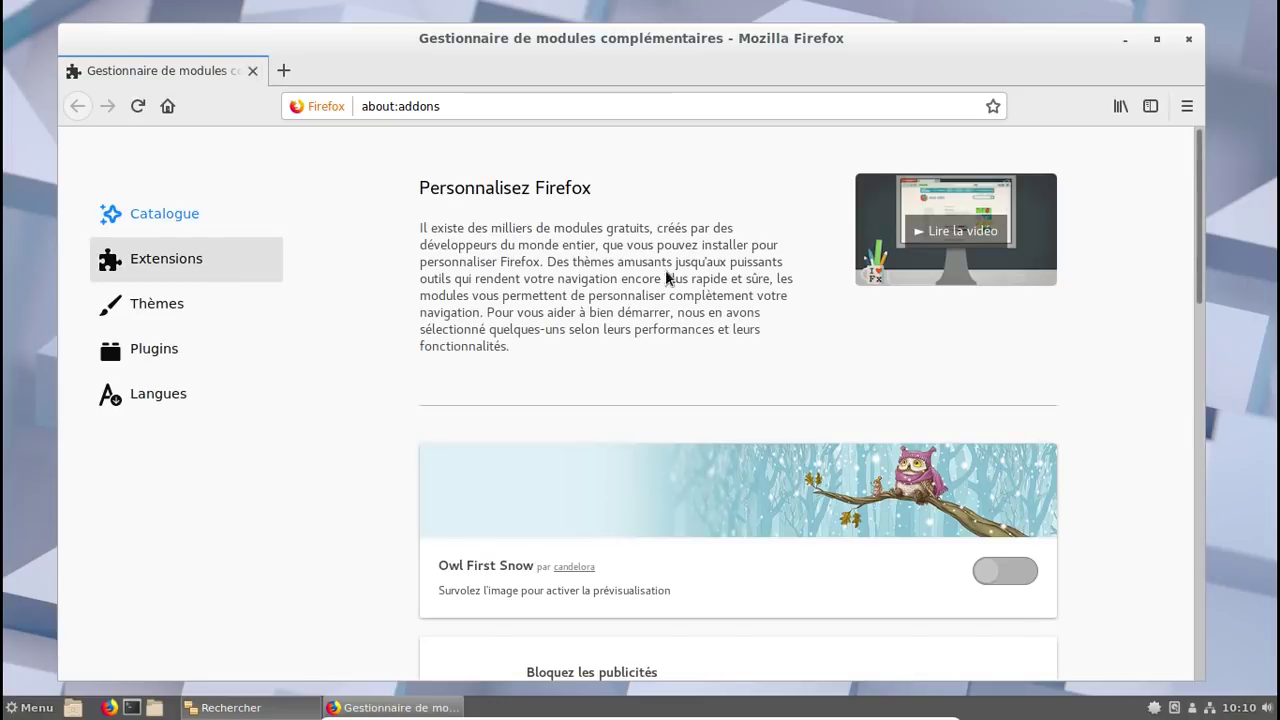
pyautogui.scroll(-5, 752, 287)
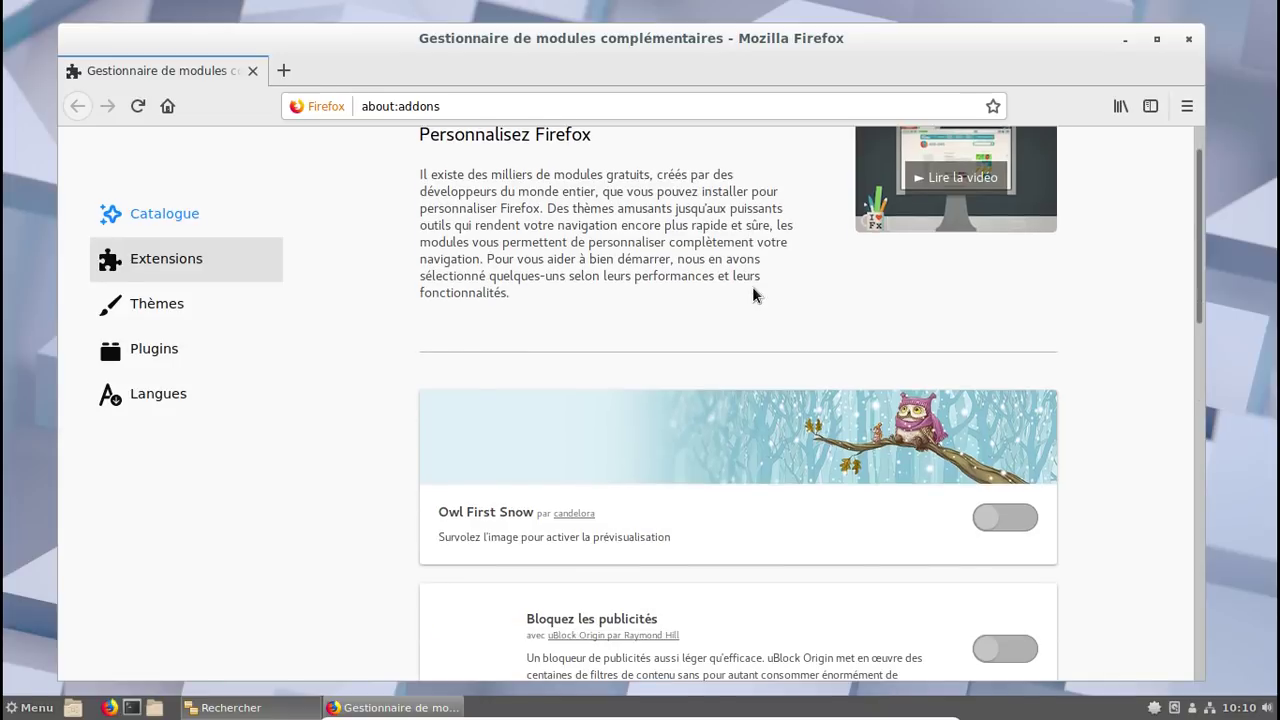
pyautogui.scroll(5, 1020, 434)
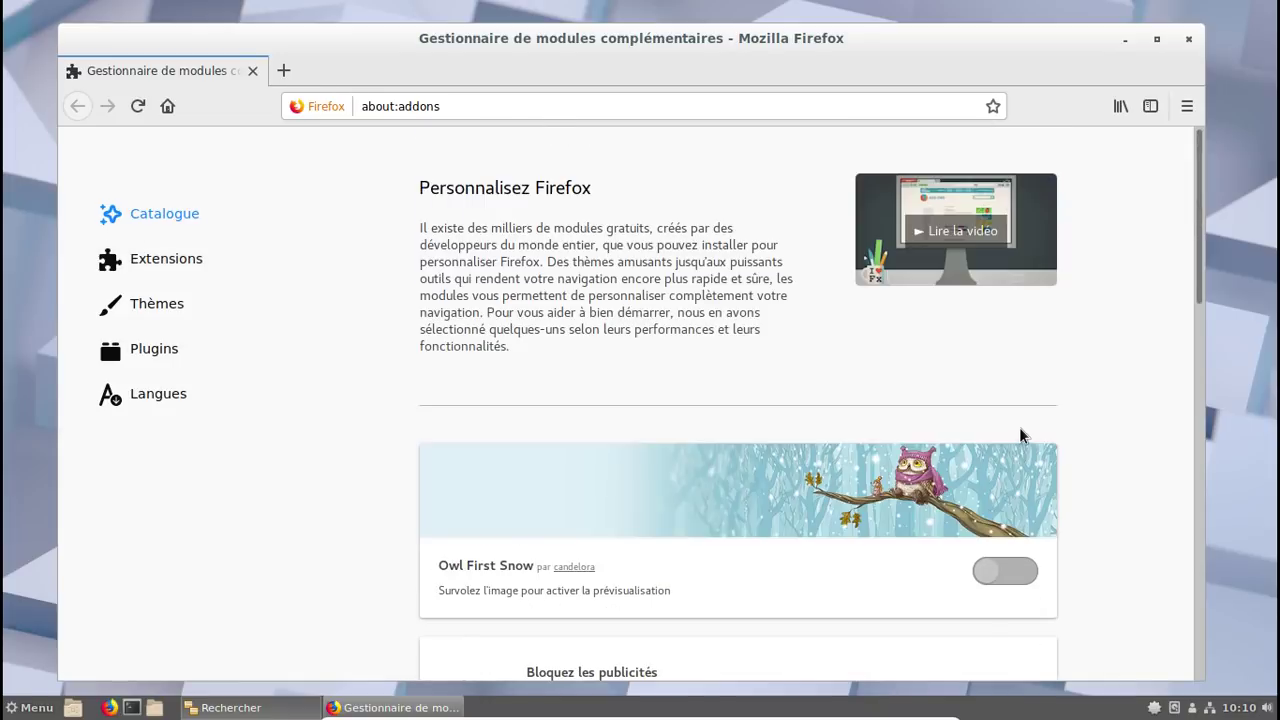
# Add the uBlock Origin ad blocker from the add-ons catalogue, granting its permissions, and look through the remaining suggestions
pyautogui.scroll(-5, 1102, 404)
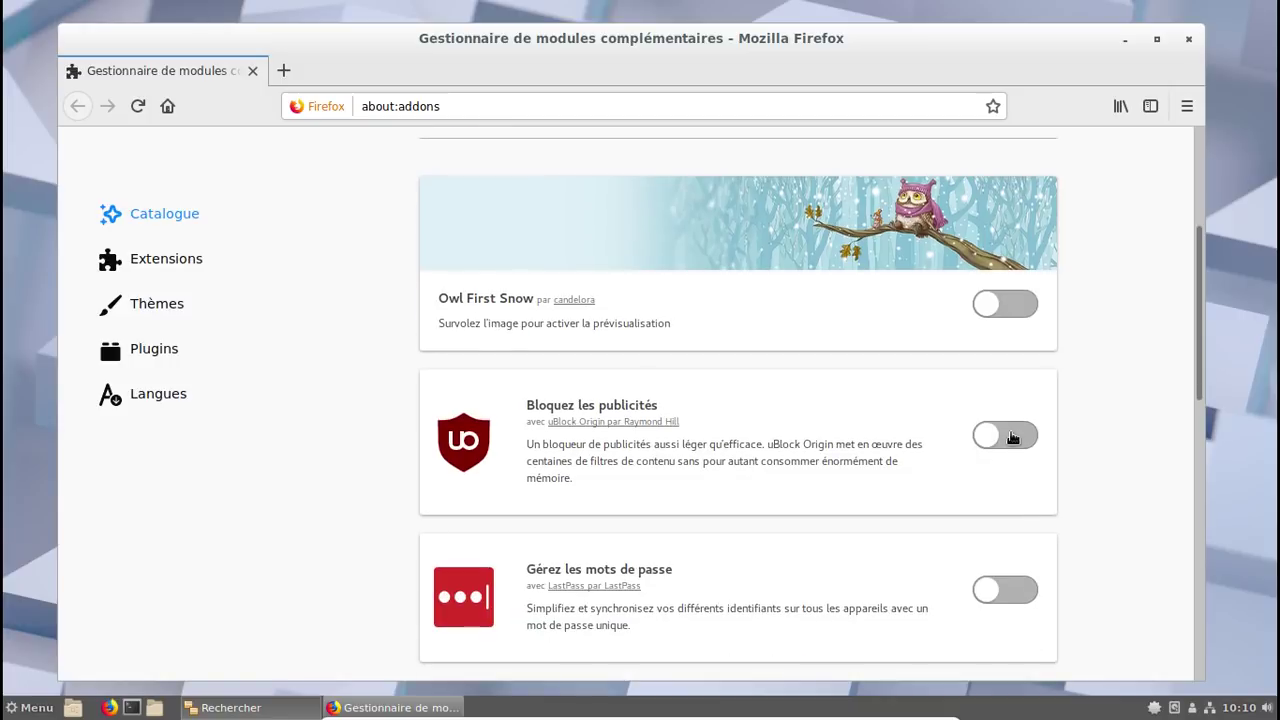
pyautogui.click(1012, 437)
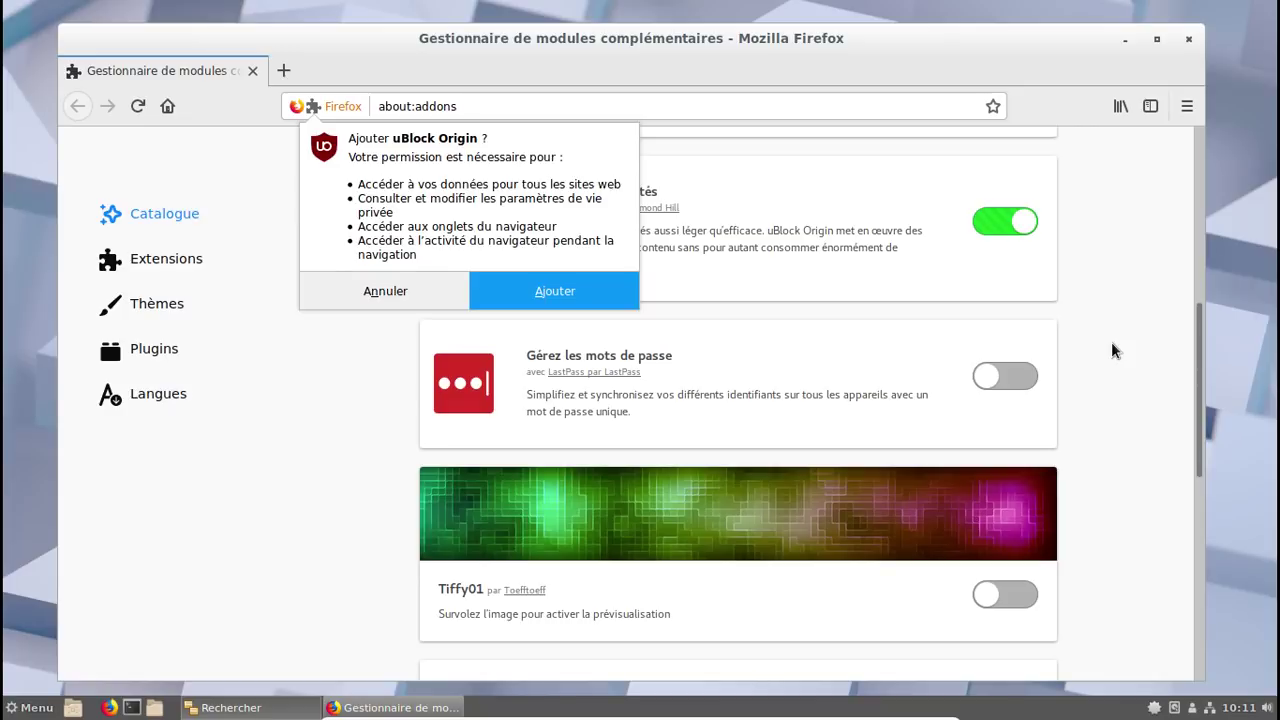
pyautogui.click(597, 292)
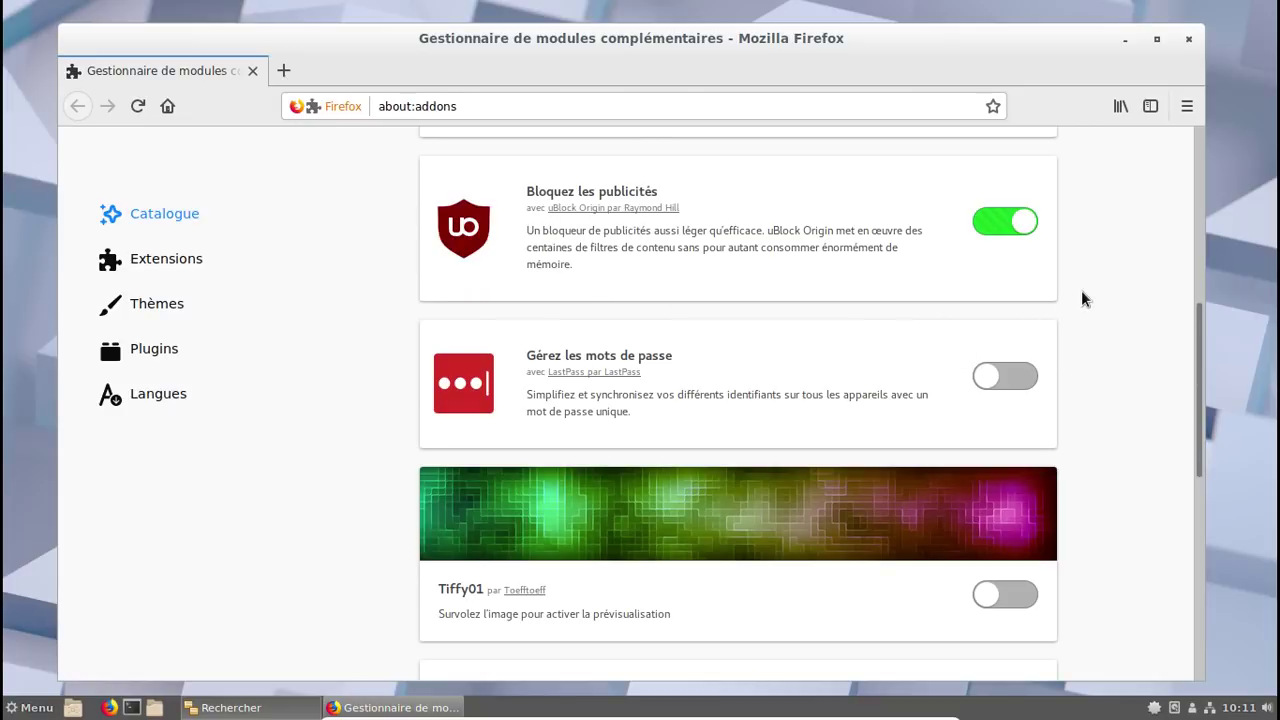
pyautogui.scroll(-3, 1081, 290)
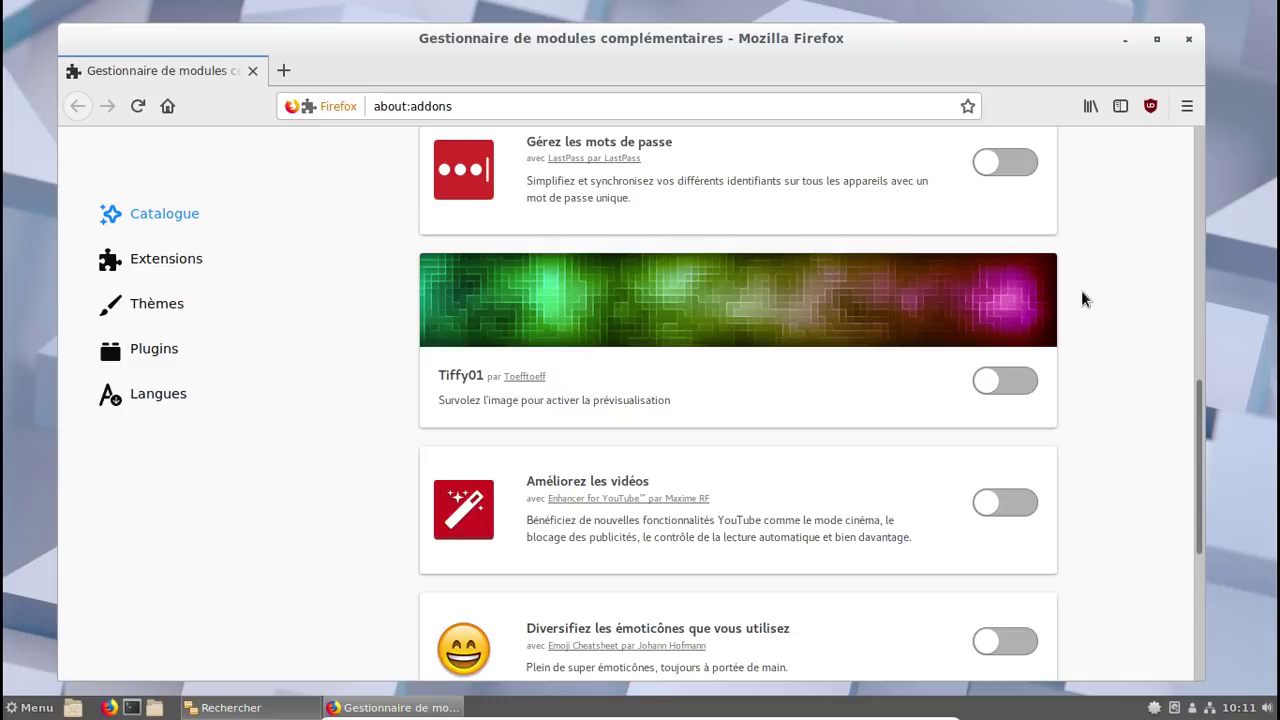
pyautogui.scroll(-3, 1081, 291)
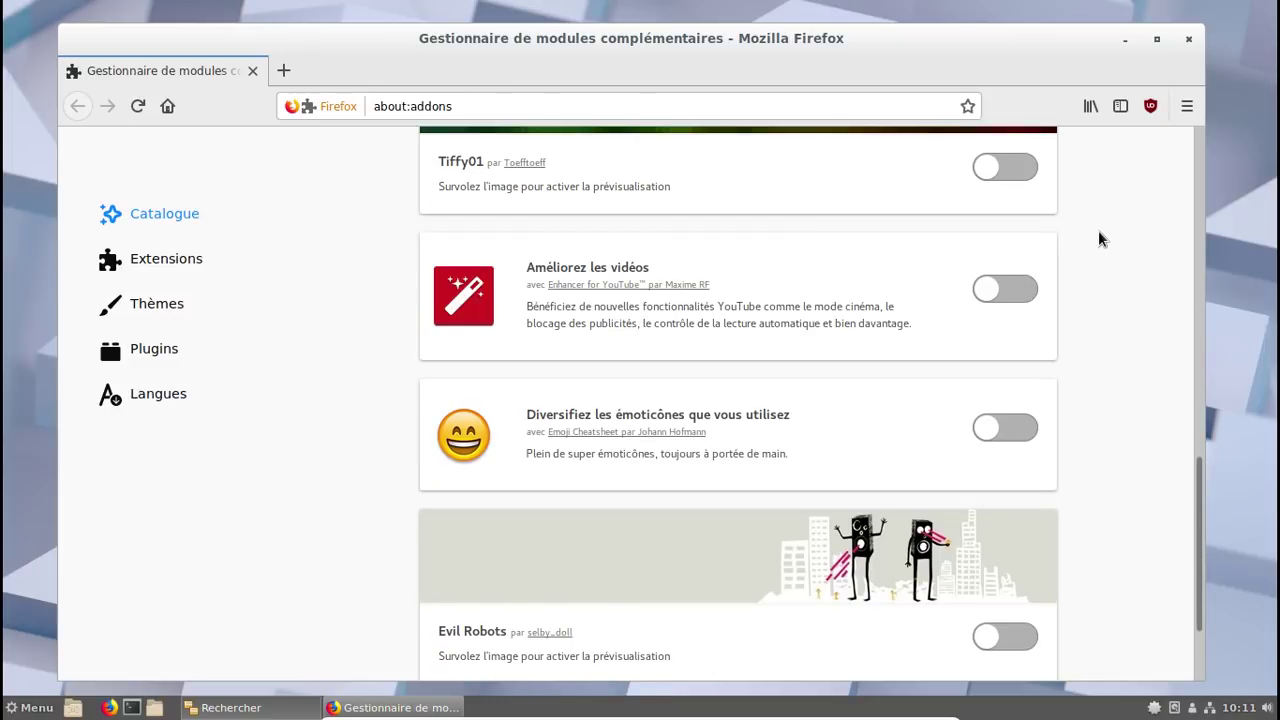
pyautogui.scroll(-3, 1099, 232)
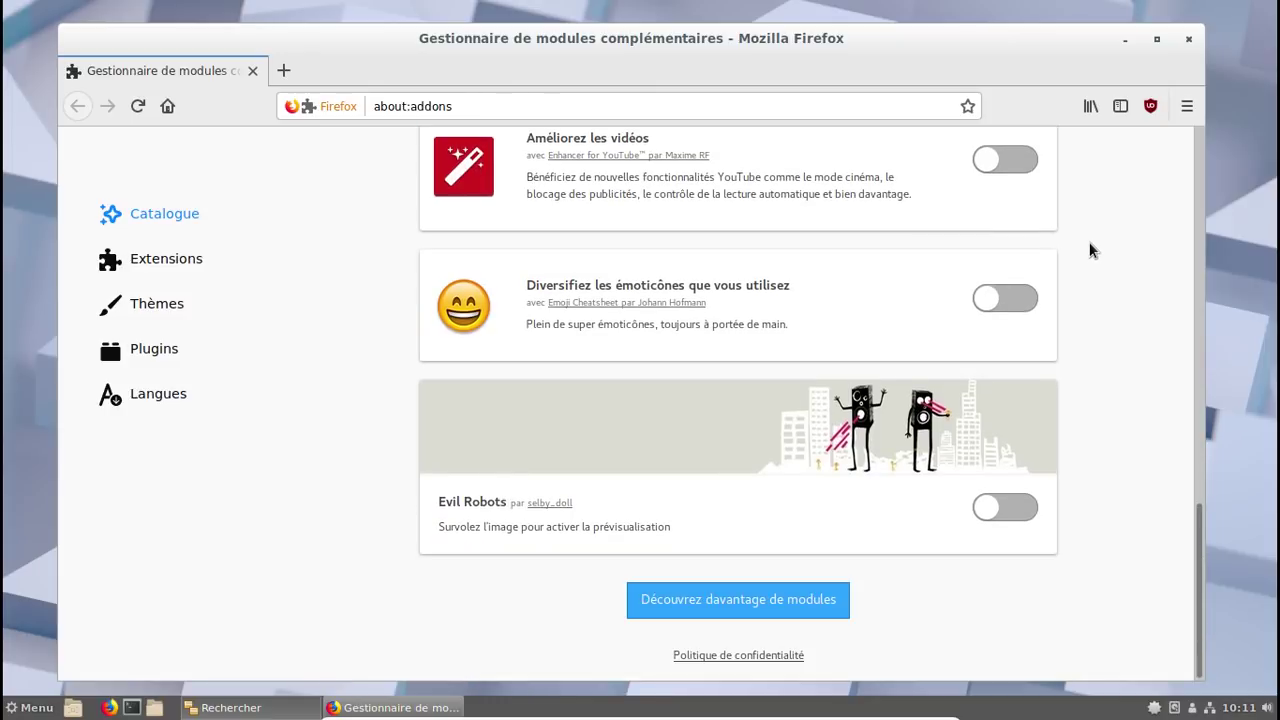
pyautogui.click(1196, 137)
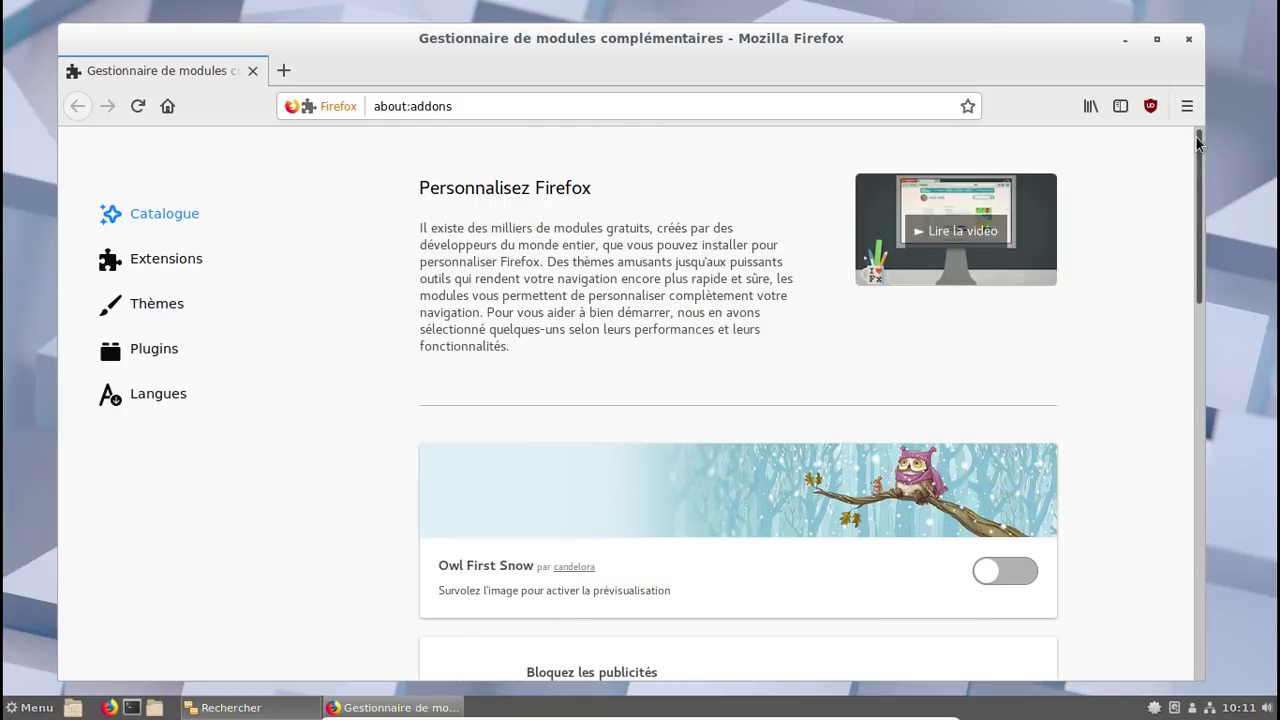
# Go to the installed extensions (Extensions) and search all add-ons for "noscript"
pyautogui.click(178, 262)
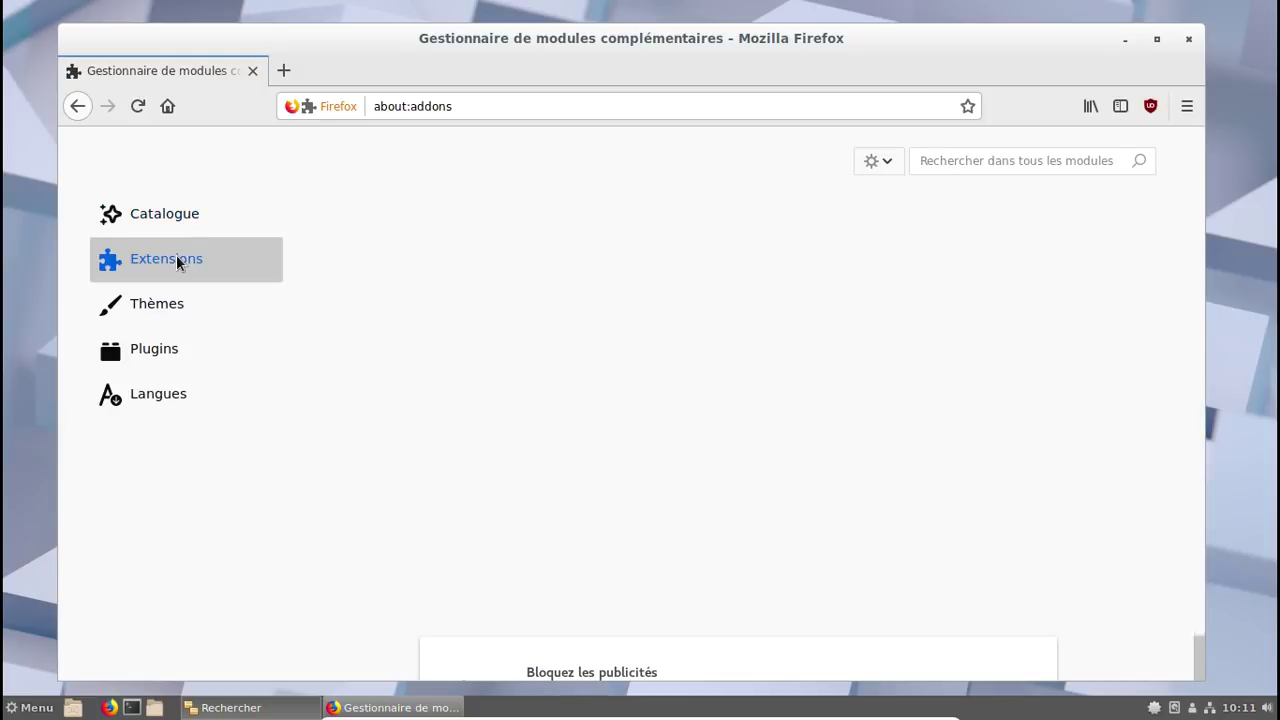
pyautogui.click(948, 161)
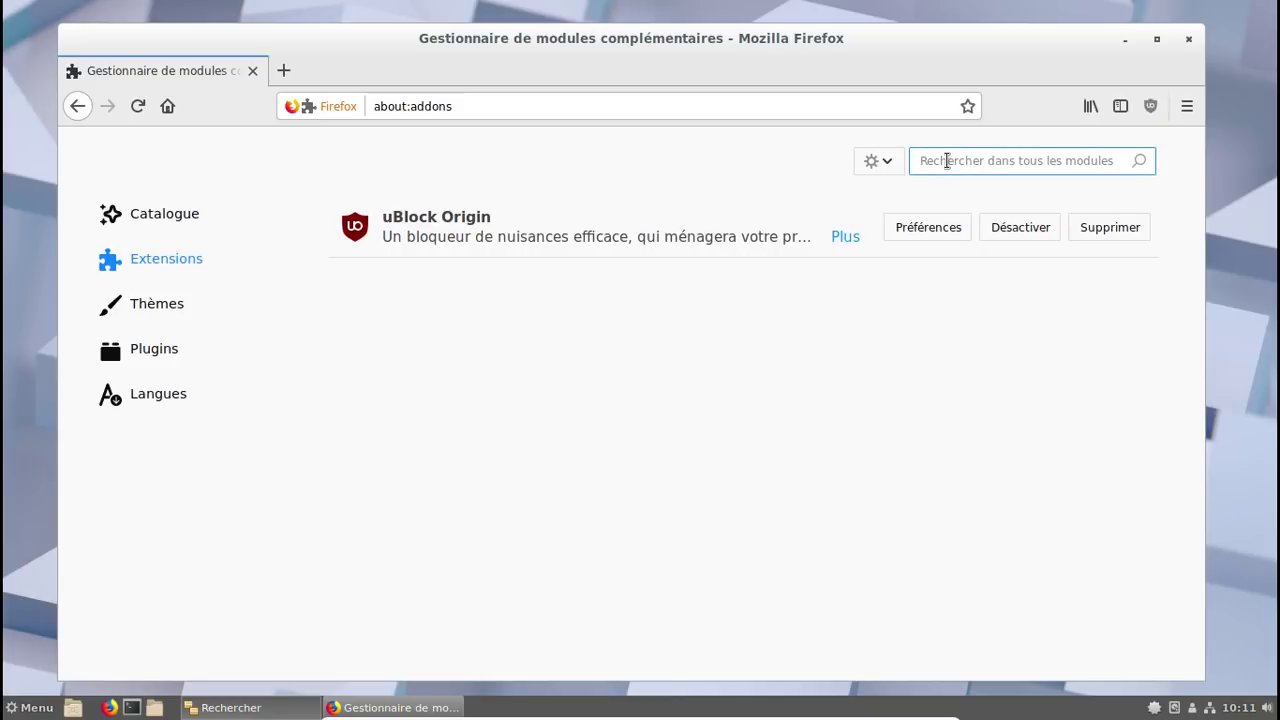
pyautogui.write('noscript')
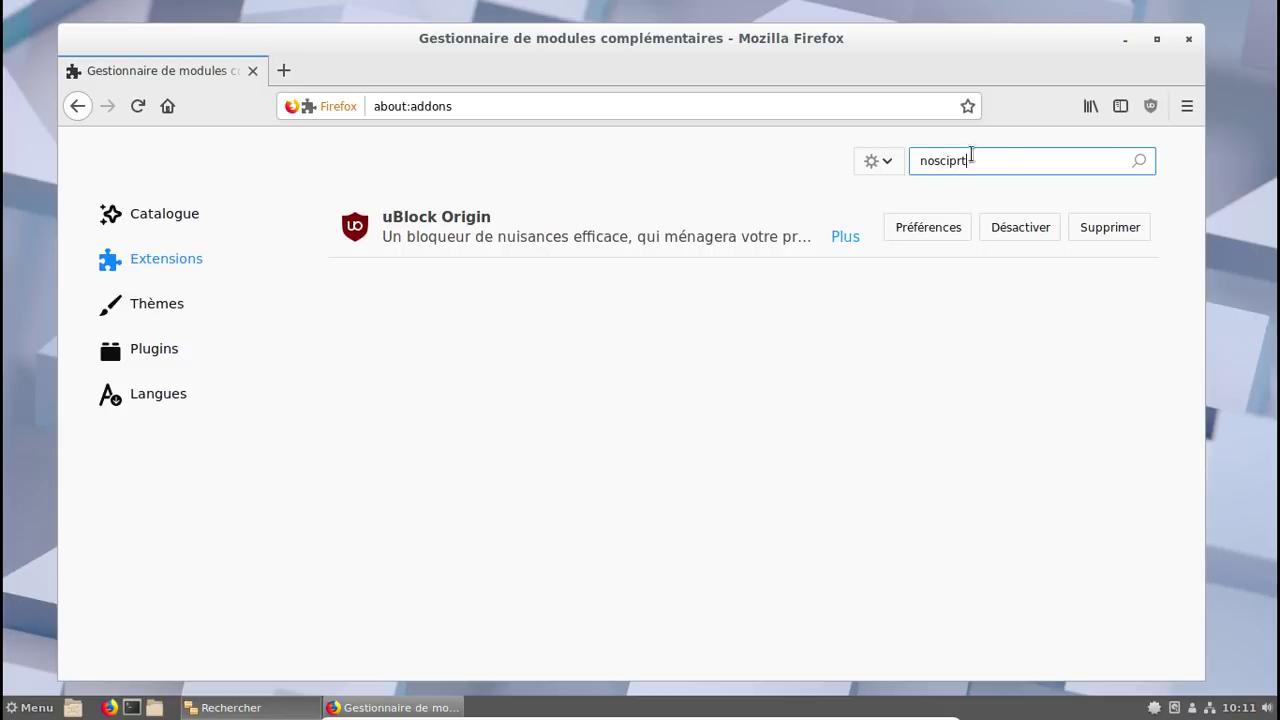
pyautogui.press('BackSpace')
pyautogui.press('BackSpace')
pyautogui.press('BackSpace')
pyautogui.press('BackSpace')
pyautogui.press('BackSpace')
pyautogui.press('BackSpace')
pyautogui.write('ript')
pyautogui.press('BackSpace')
pyautogui.press('BackSpace')
pyautogui.press('BackSpace')
pyautogui.press('BackSpace')
pyautogui.press('BackSpace')
pyautogui.write('oscript')
pyautogui.press('BackSpace')
pyautogui.press('BackSpace')
pyautogui.press('BackSpace')
pyautogui.write('i')
pyautogui.press('Return')
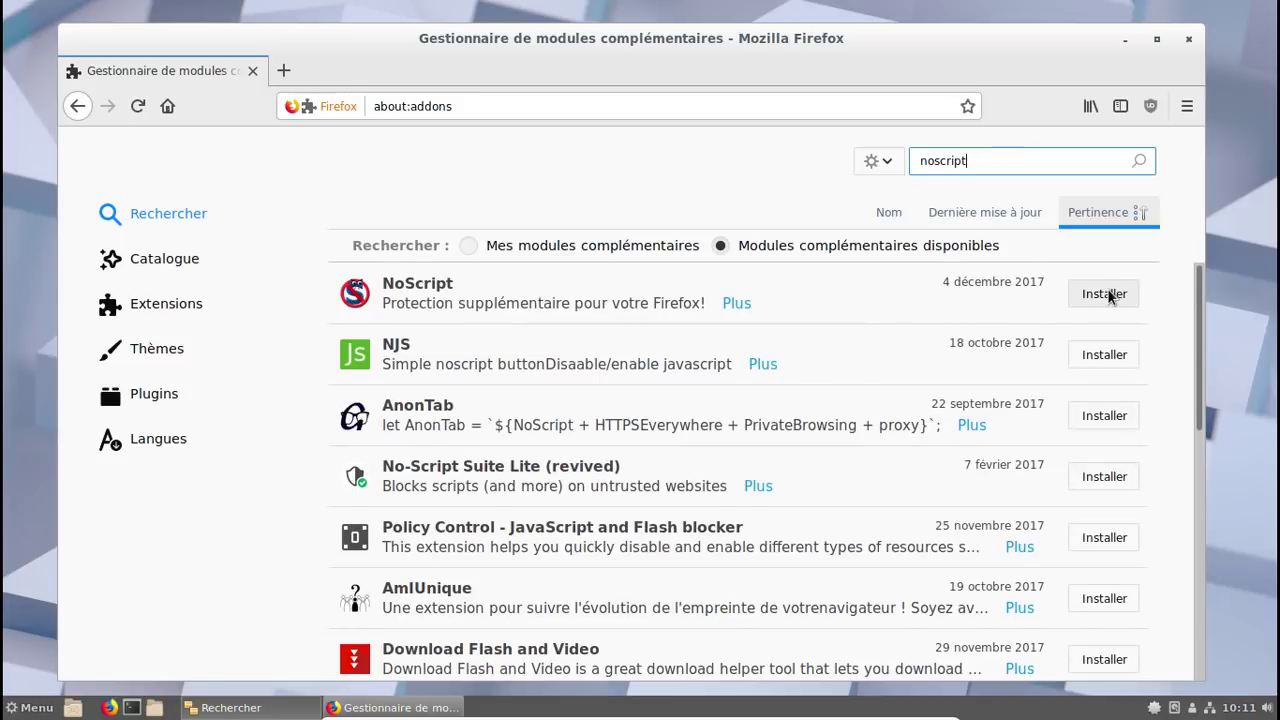
# Install the NoScript extension, grant its requested permissions and dismiss the installation notice
pyautogui.click(1108, 293)
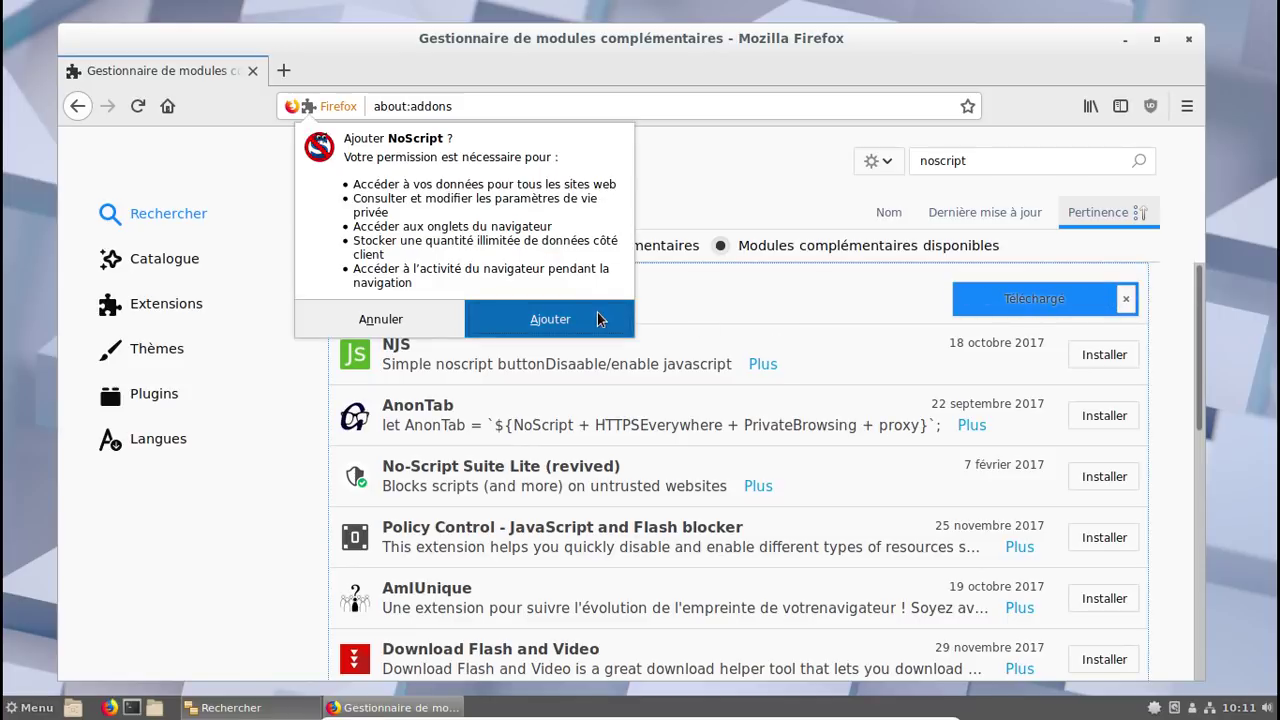
pyautogui.click(598, 318)
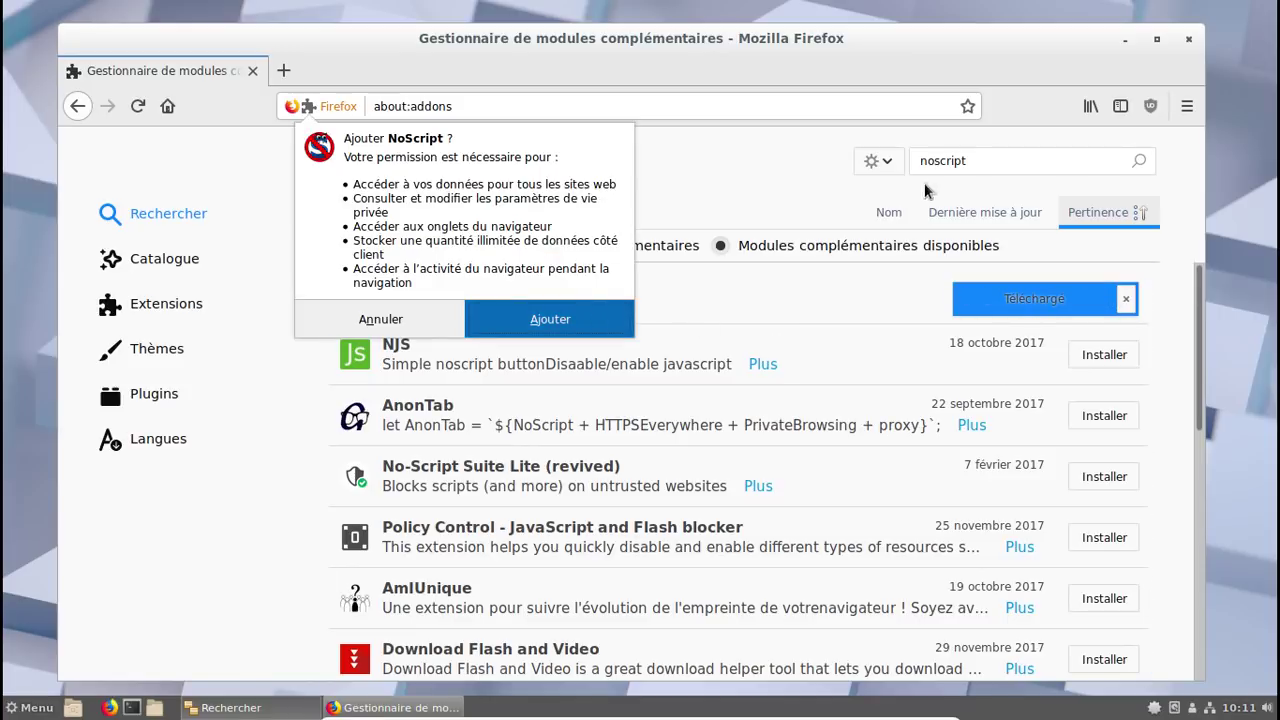
pyautogui.click(982, 162)
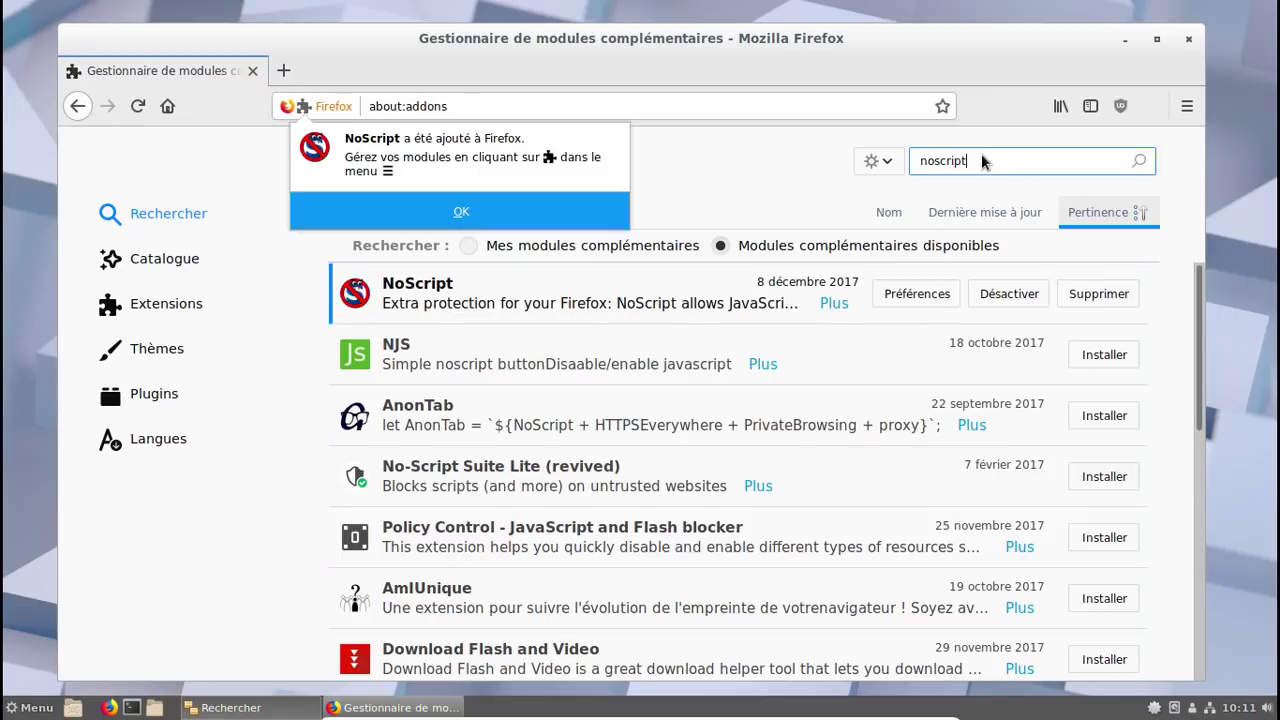
pyautogui.doubleClick(981, 153)
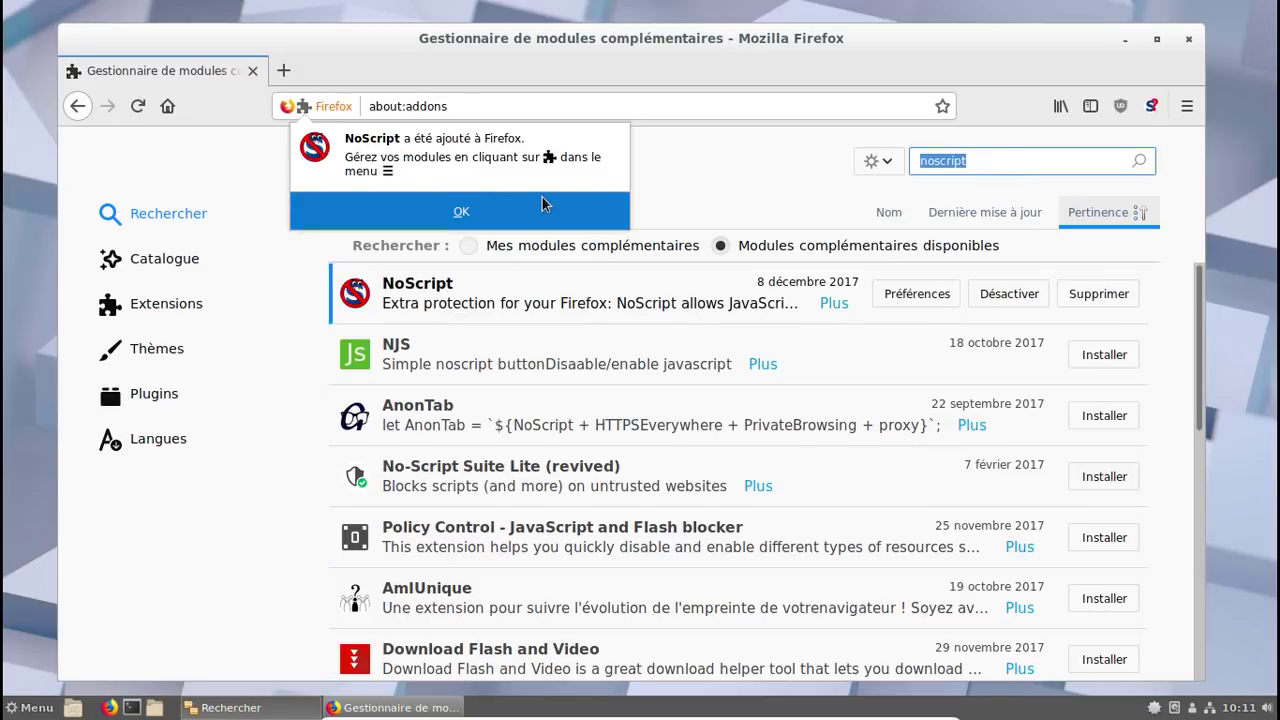
pyautogui.click(450, 208)
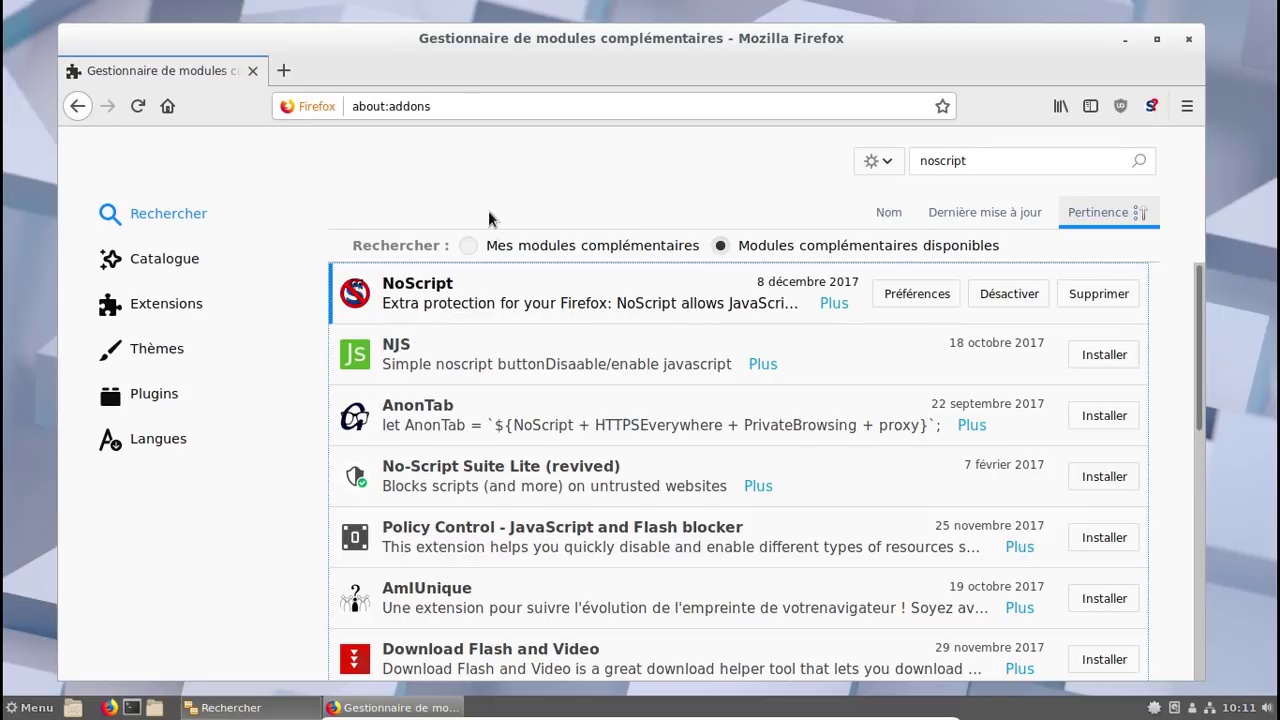
# Search the available add-ons for "downemall"
pyautogui.click(982, 162)
pyautogui.doubleClick(982, 162)
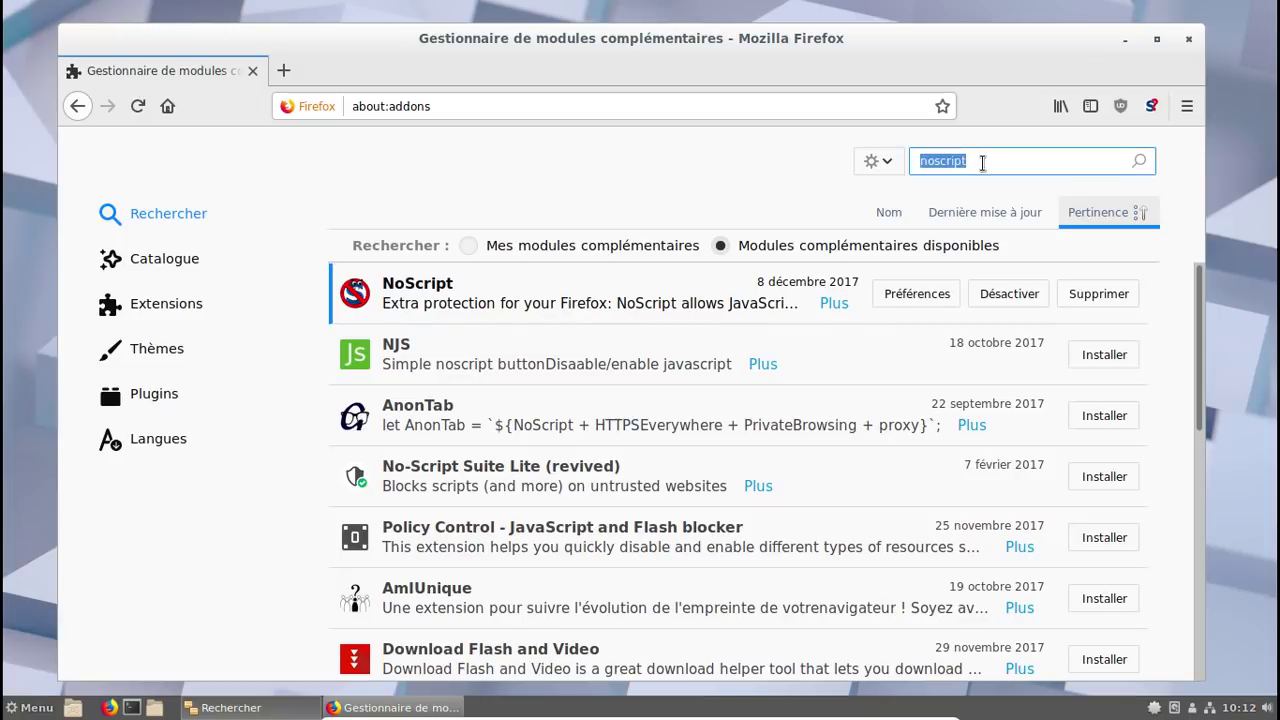
pyautogui.write('downem')
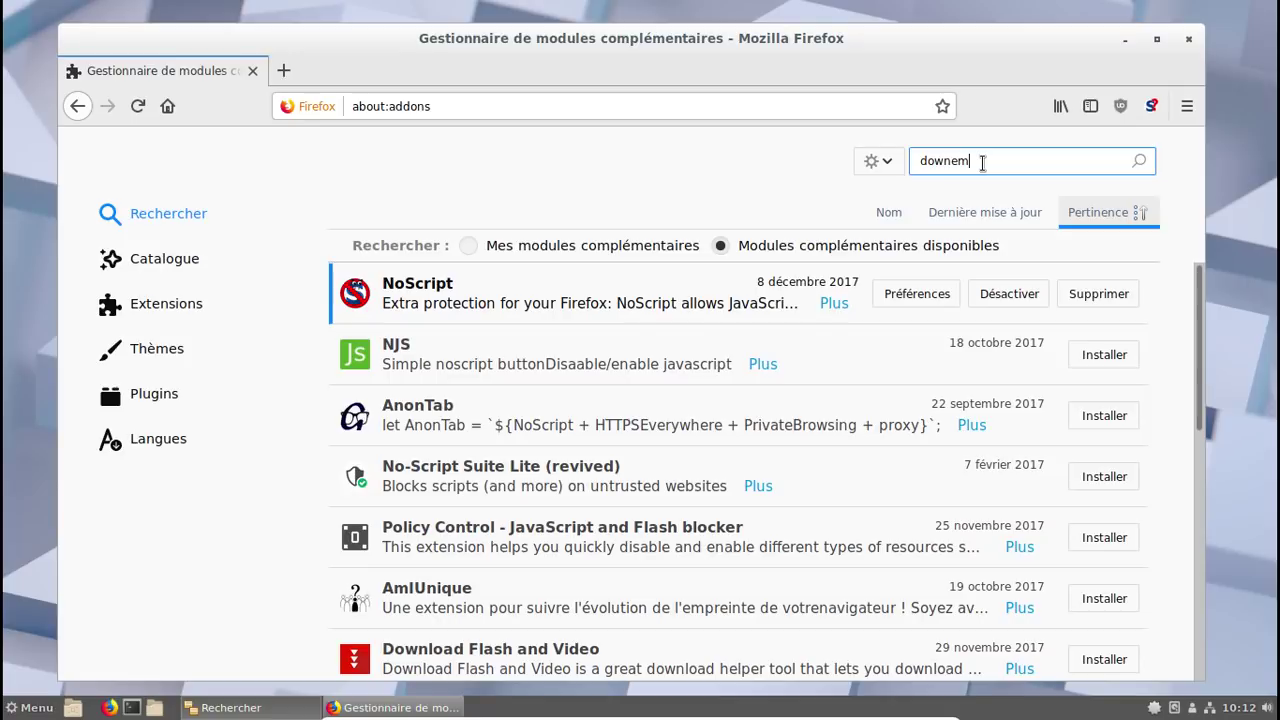
pyautogui.write('all')
pyautogui.press('Return')
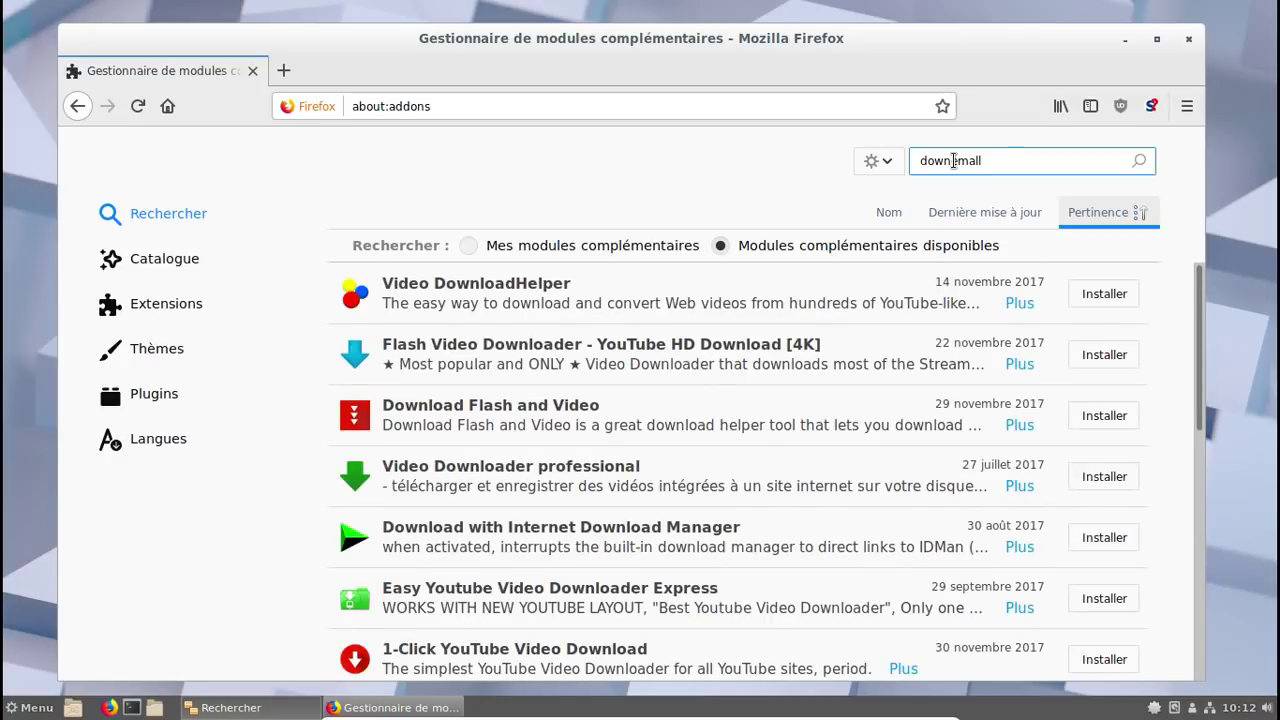
# Correct the add-on search to "down'em'all" and look through the available modules
pyautogui.click(953, 160)
pyautogui.write("'")
pyautogui.click(968, 160)
pyautogui.write("'")
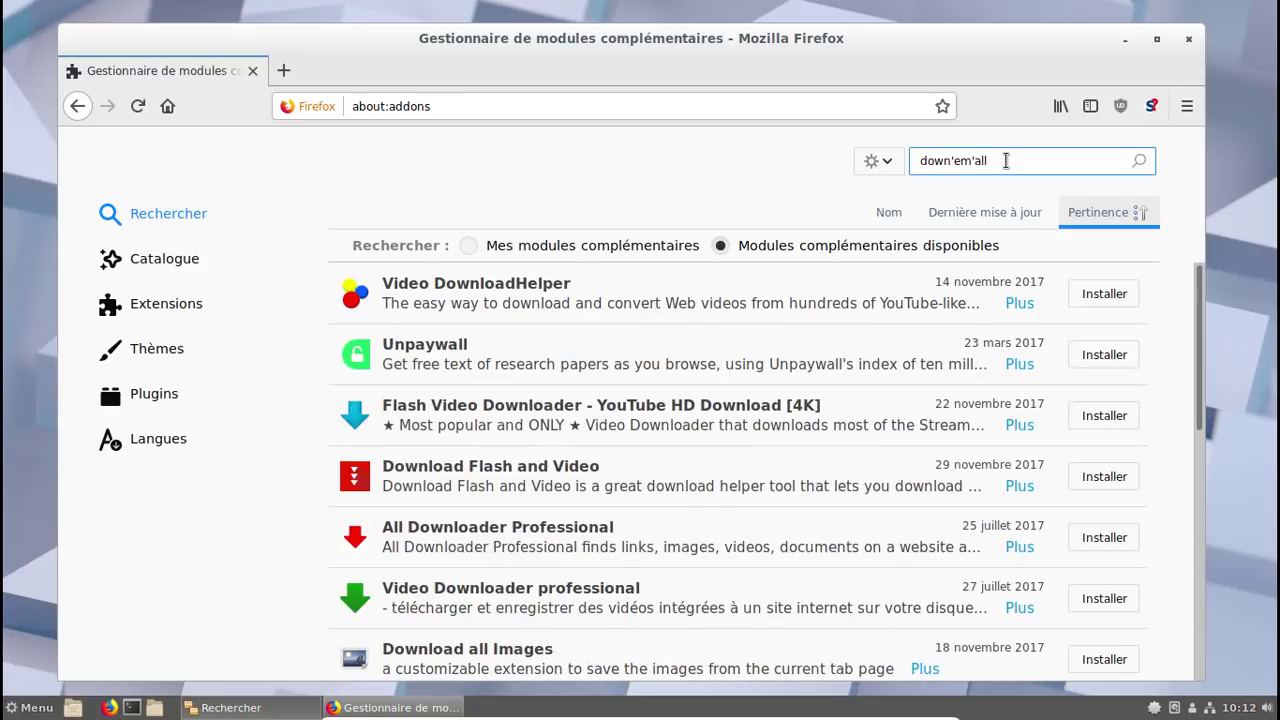
pyautogui.scroll(-6, 946, 278)
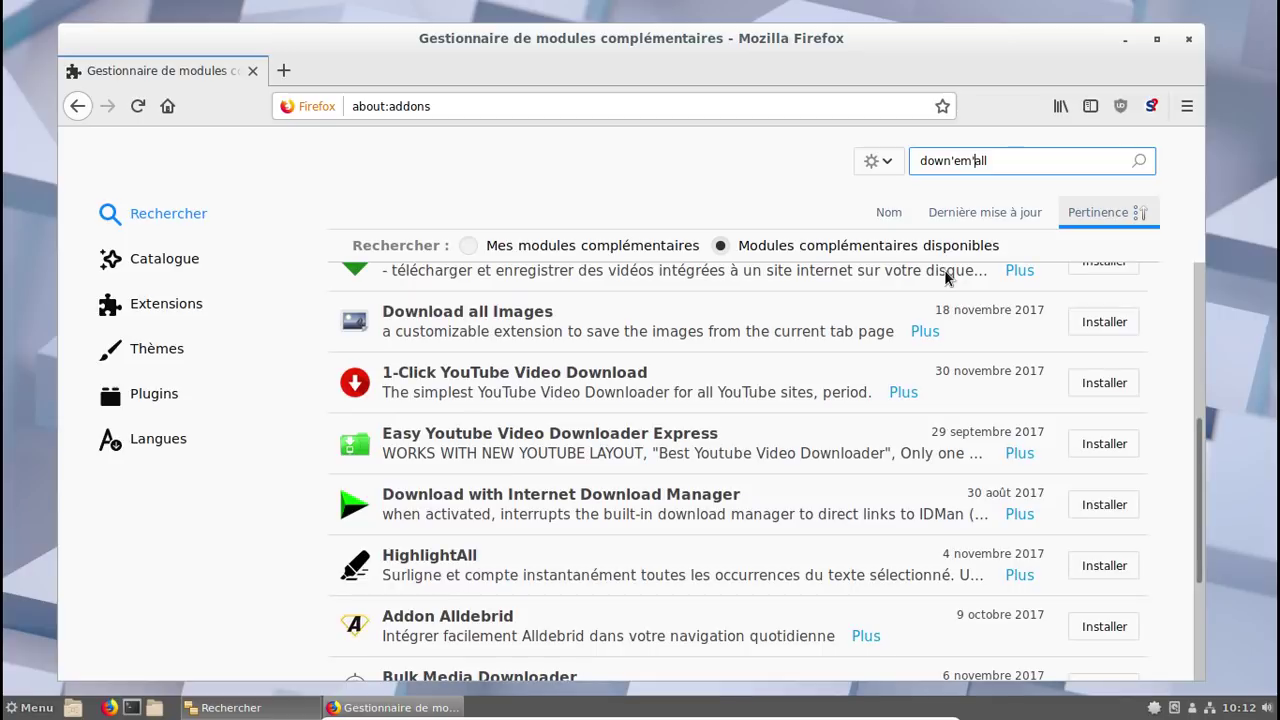
pyautogui.scroll(-3, 946, 278)
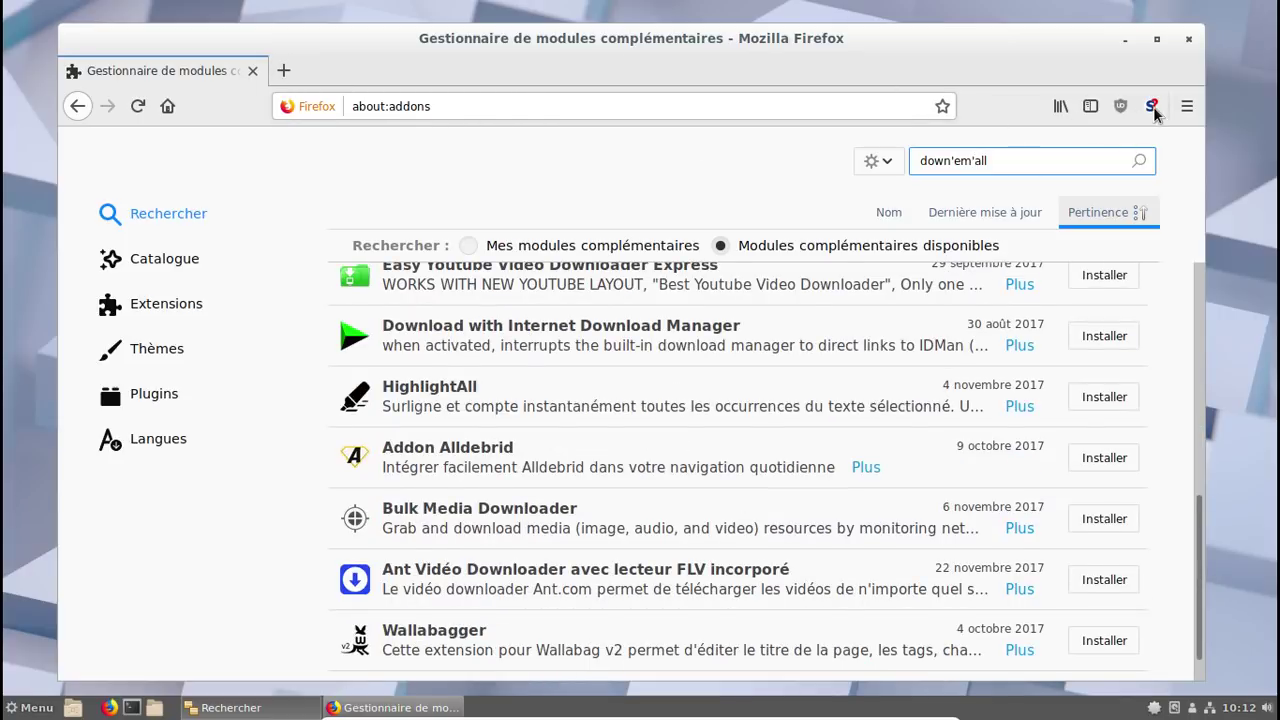
# Close Firefox, view the details (Détails) of the gnome-extra installation and return to the package list
pyautogui.click(1190, 40)
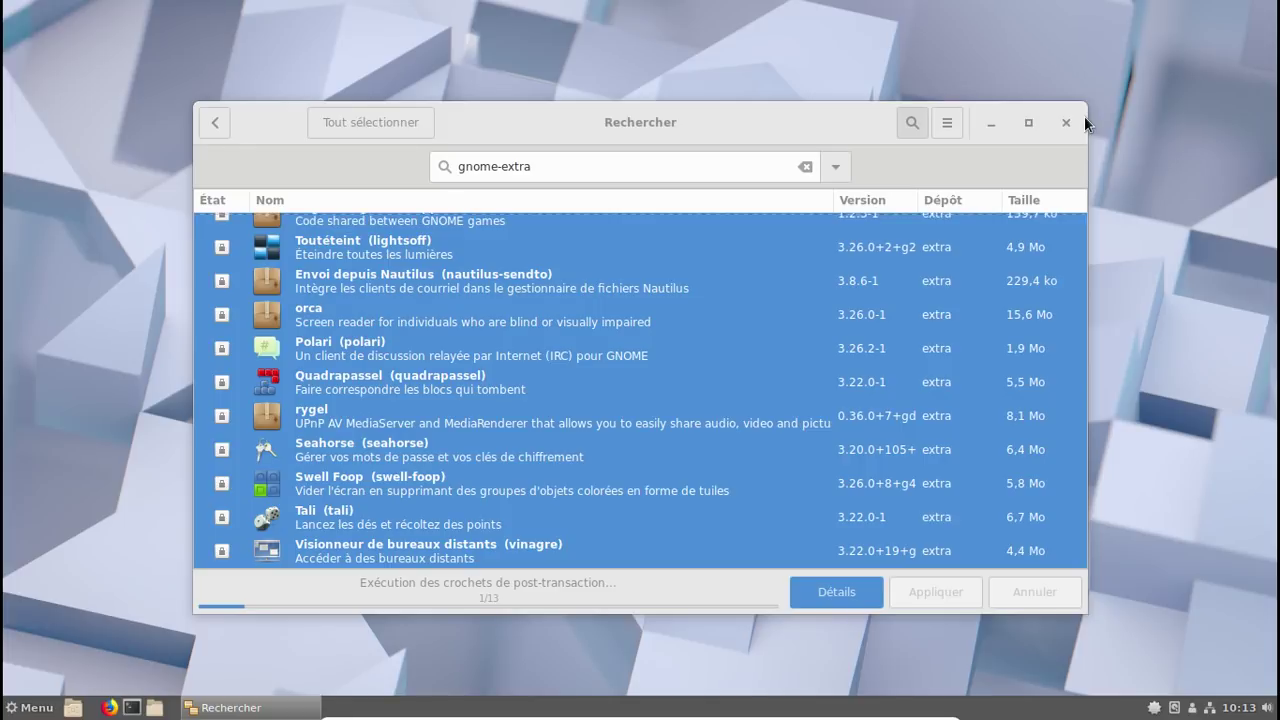
pyautogui.click(830, 592)
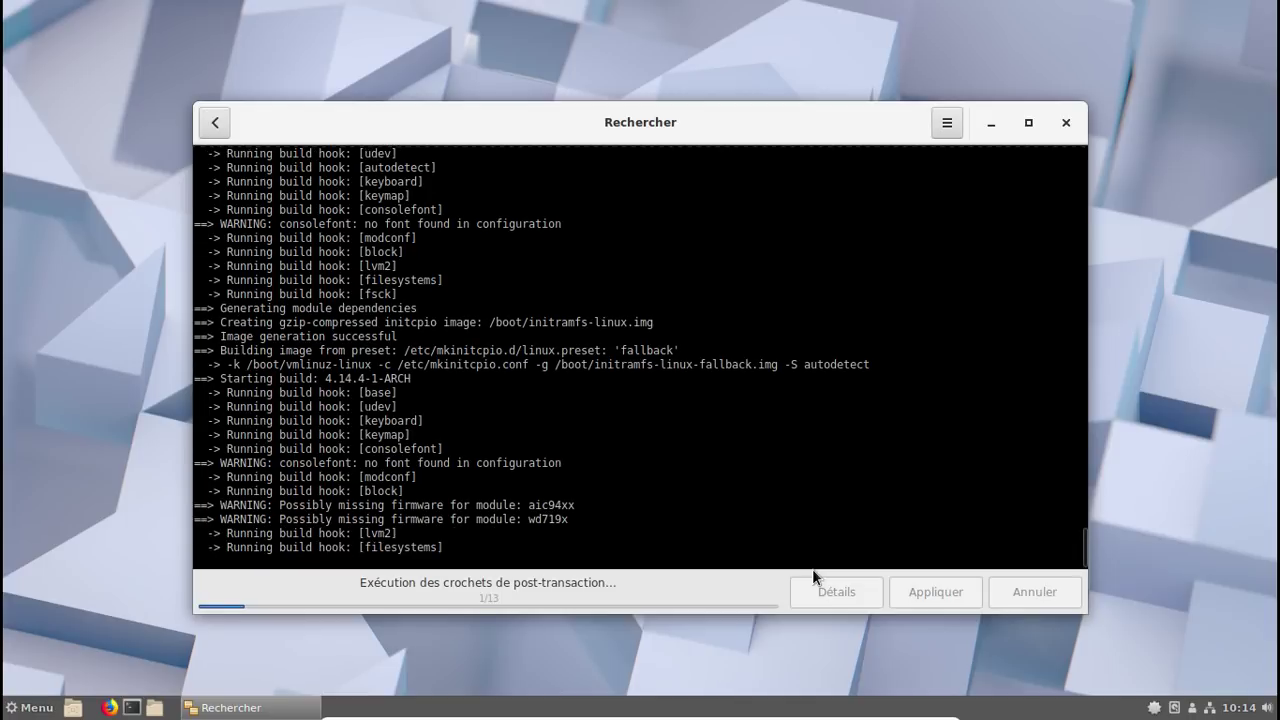
pyautogui.click(214, 128)
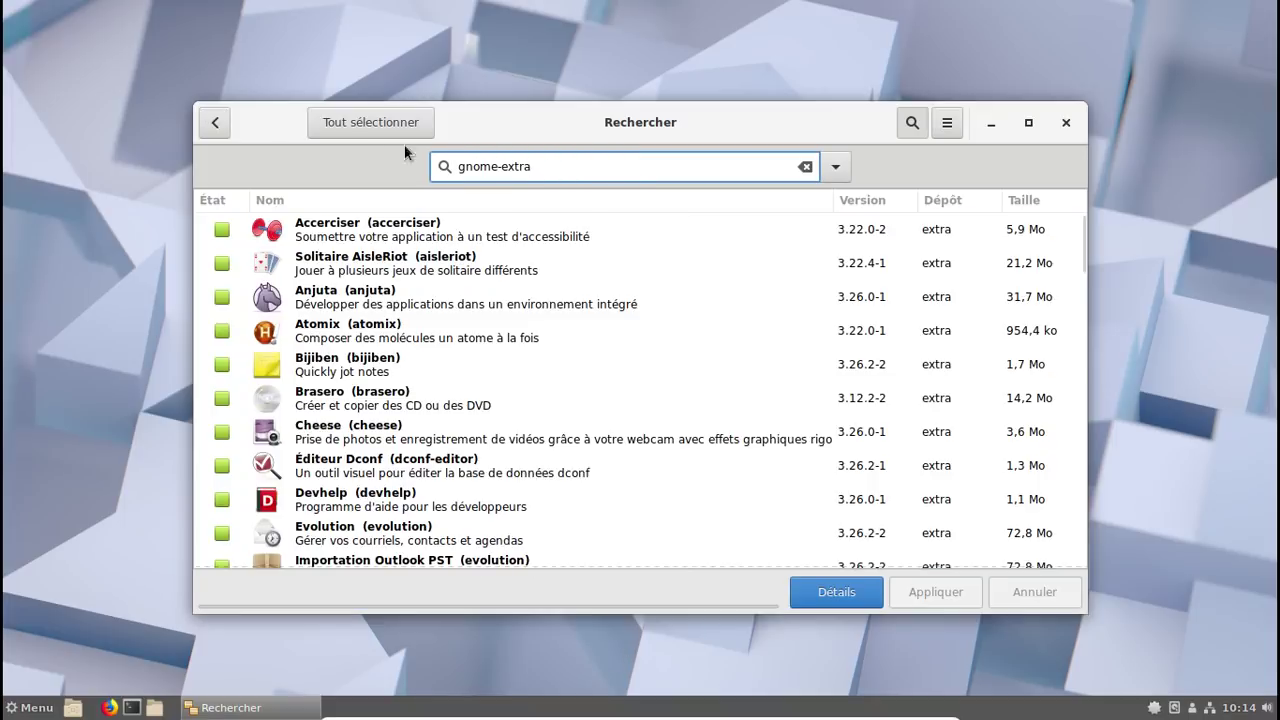
# Search the packages for "nautilus" and uninstall nautilus, nautilus-sendto and libnautilus-extension, confirming the transaction that also removes gnome-tweak-tool
pyautogui.tripleClick(483, 166)
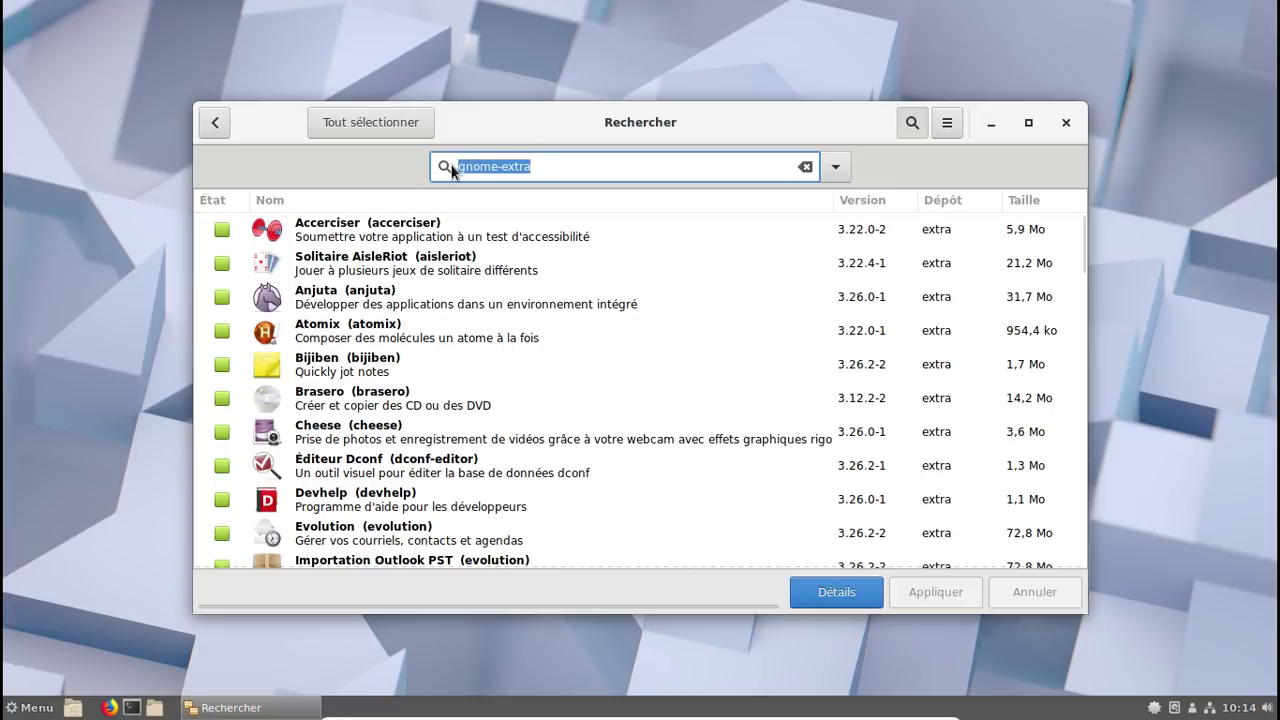
pyautogui.write('nautilus')
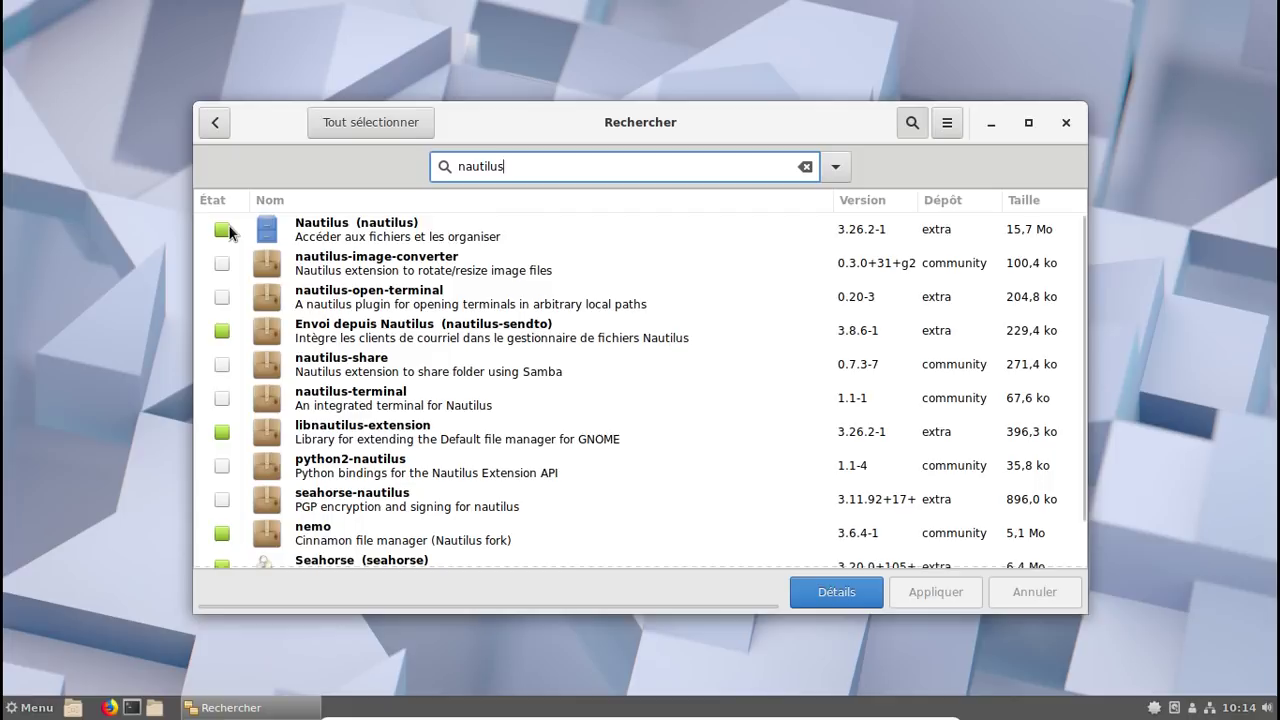
pyautogui.click(222, 231)
pyautogui.click(222, 331)
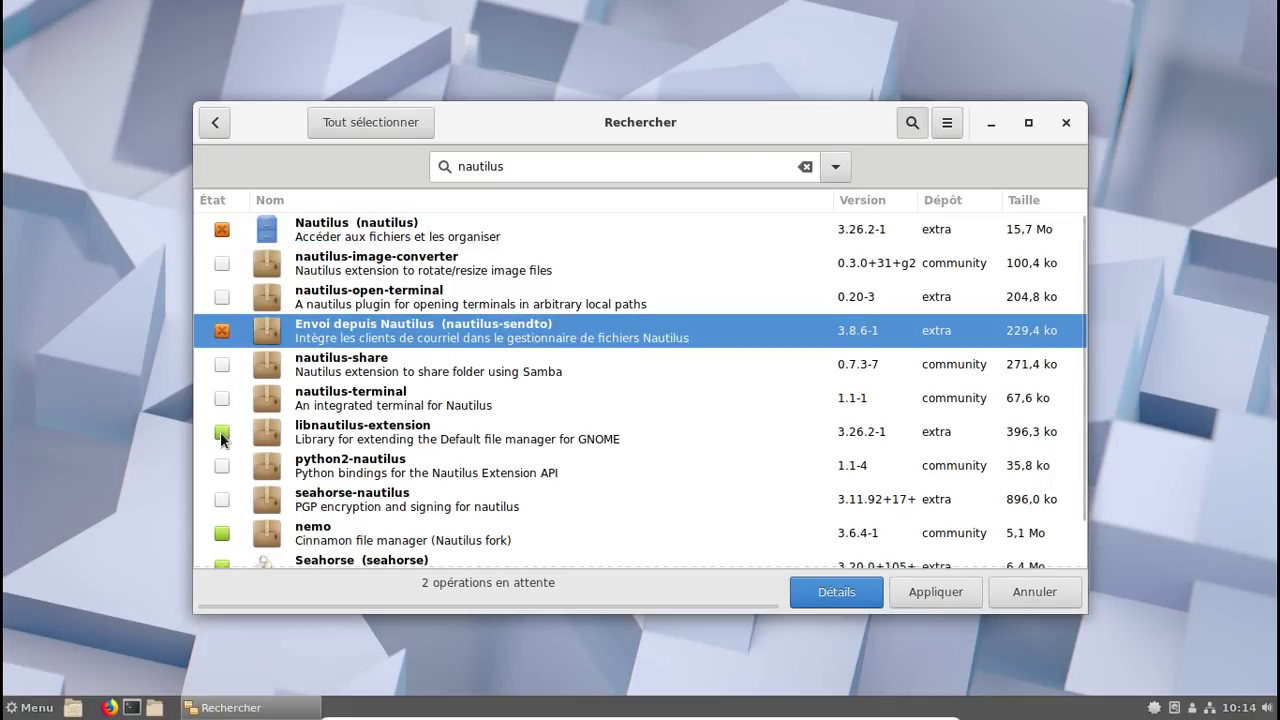
pyautogui.click(378, 425)
pyautogui.scroll(-1, 543, 414)
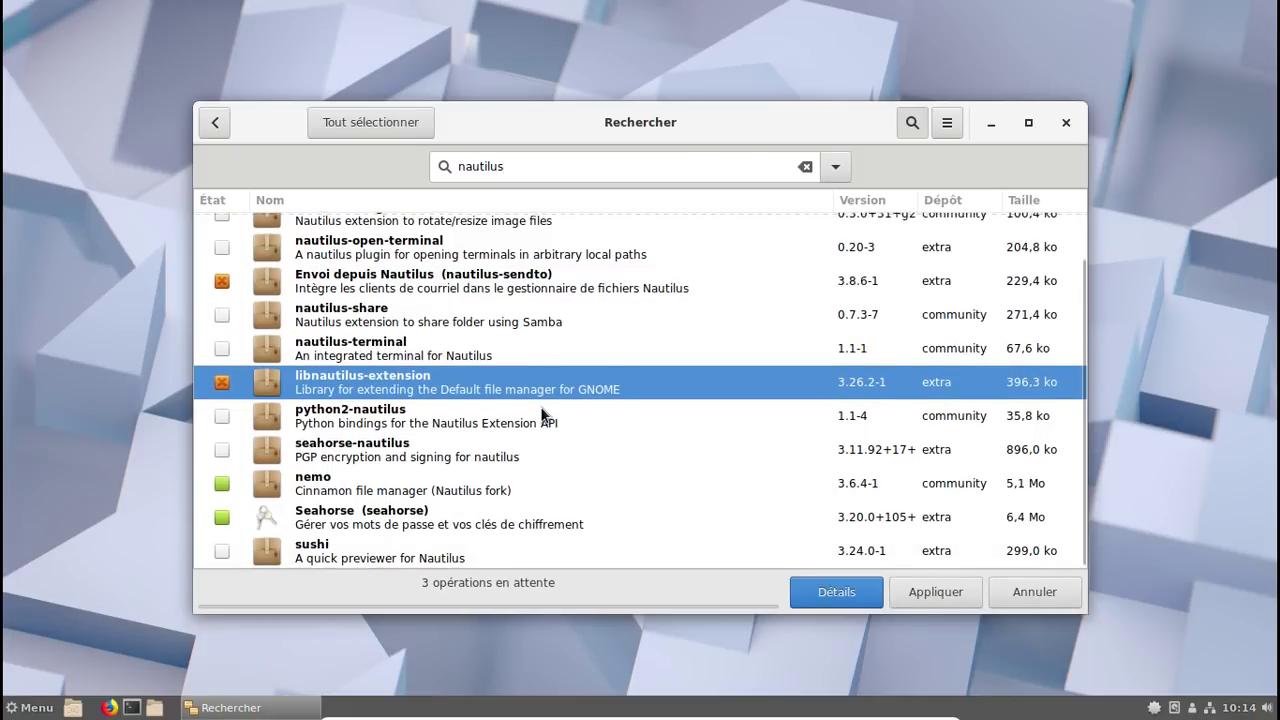
pyautogui.click(914, 591)
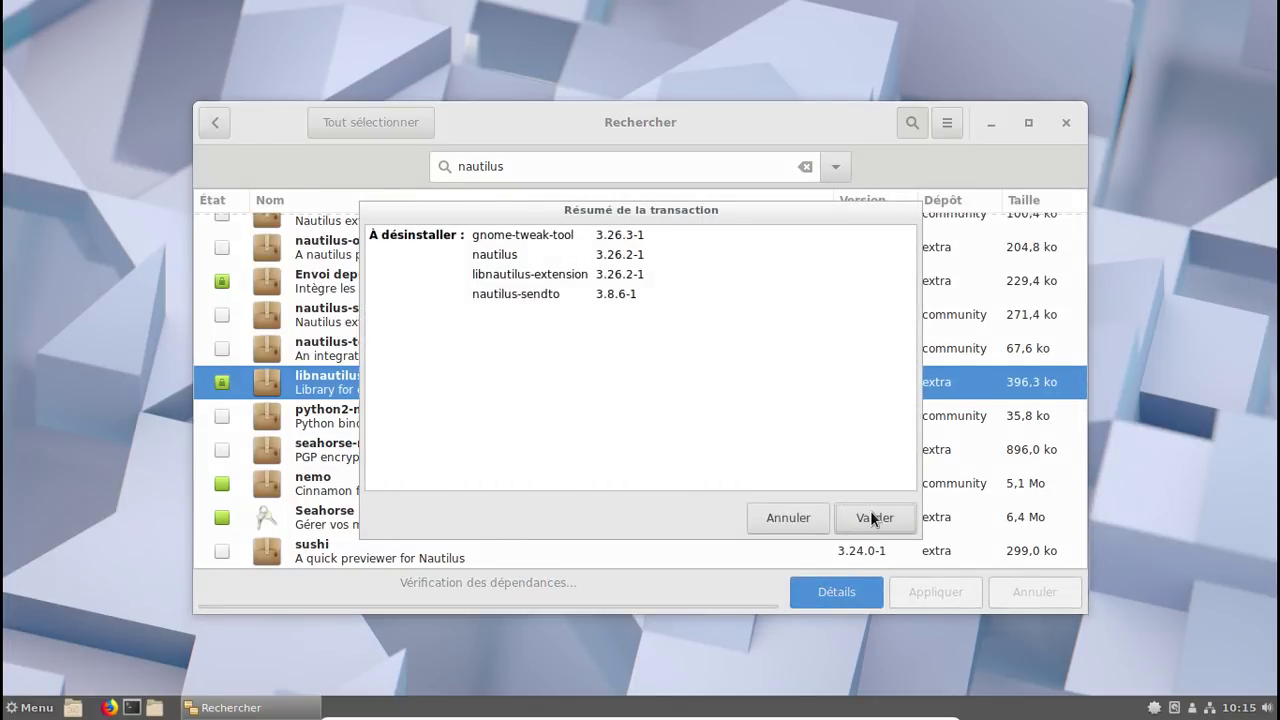
pyautogui.click(870, 517)
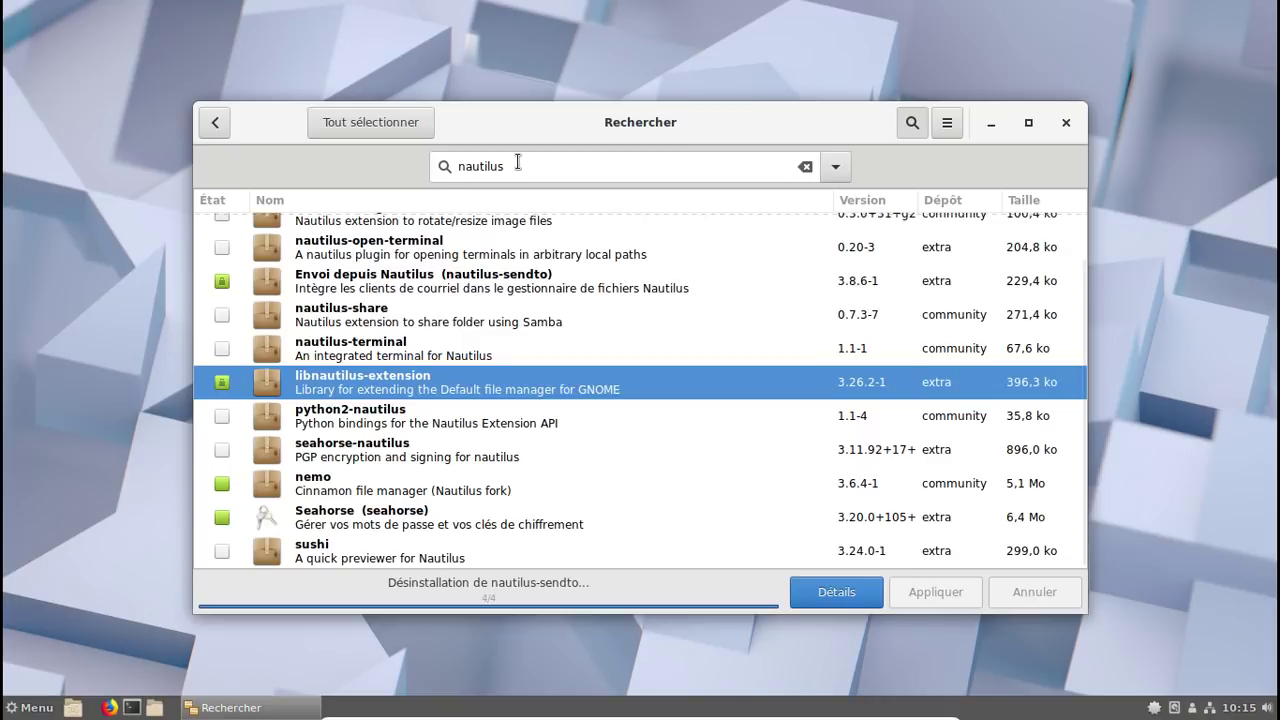
# Search the packages for "musique", marking gnome-music for removal and rhythmbox for installation
pyautogui.hotkey('ctrl', 'a')
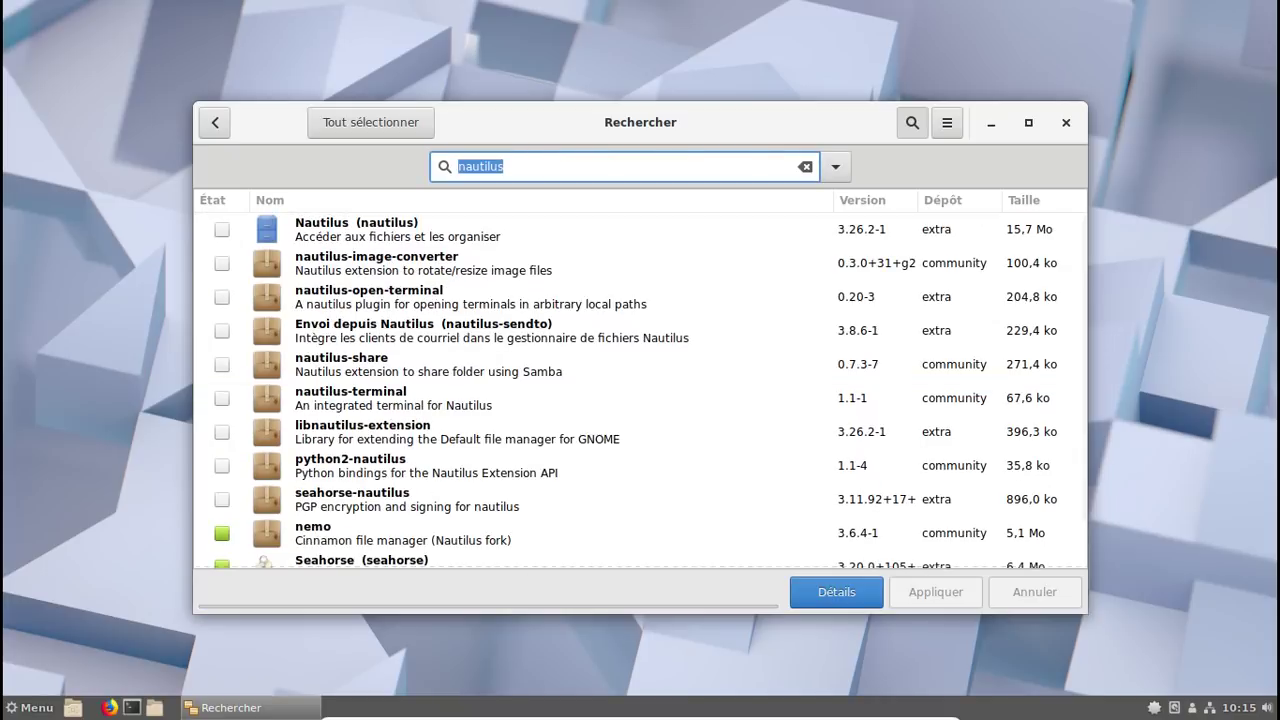
pyautogui.write('musique')
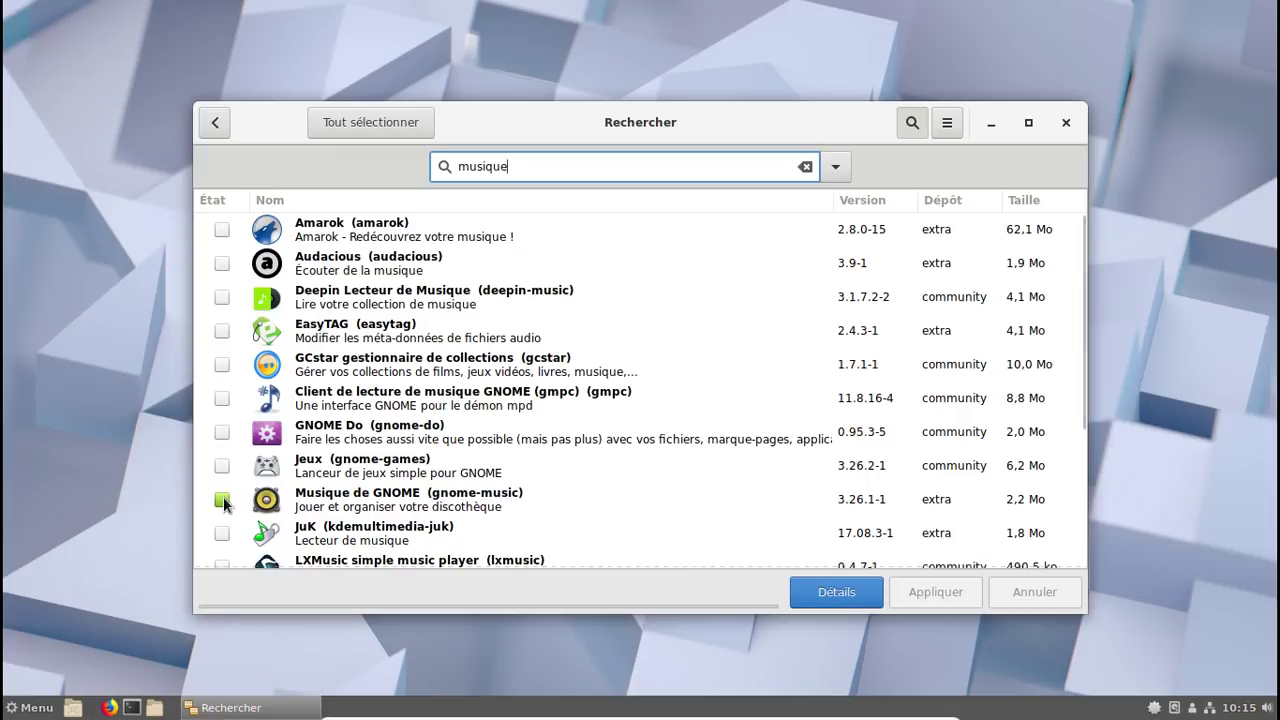
pyautogui.click(222, 499)
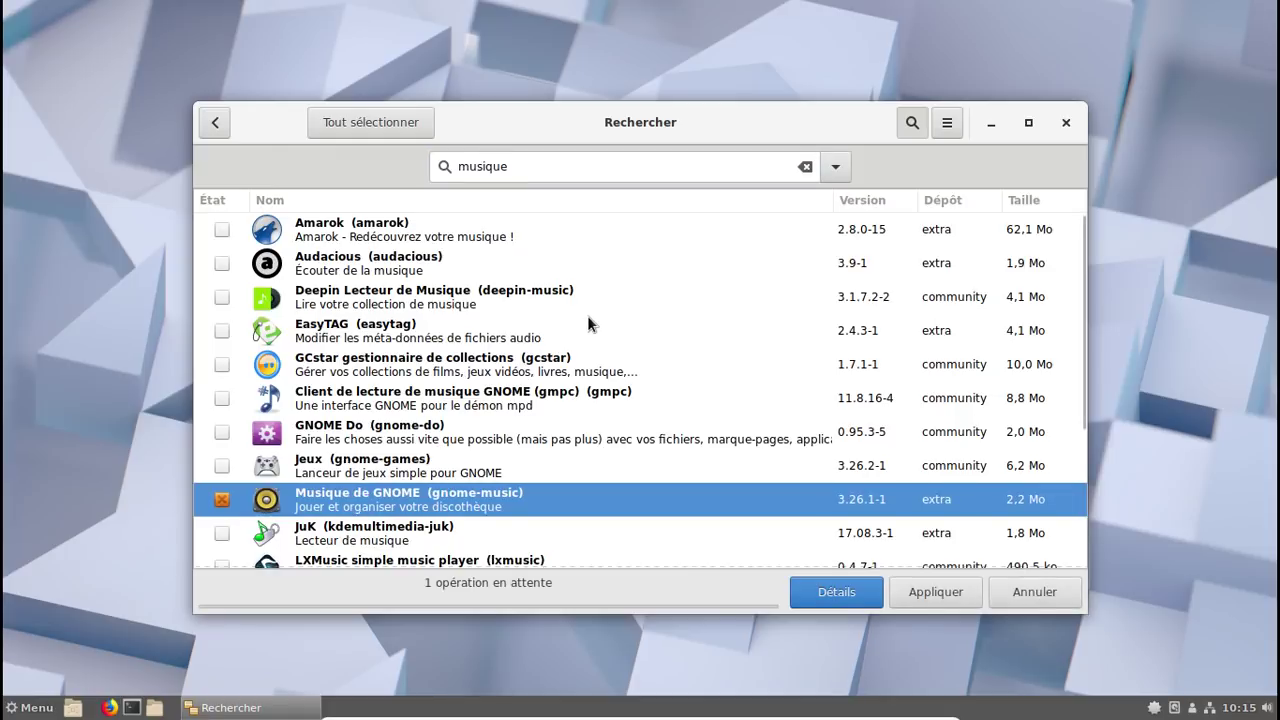
pyautogui.scroll(-4, 589, 322)
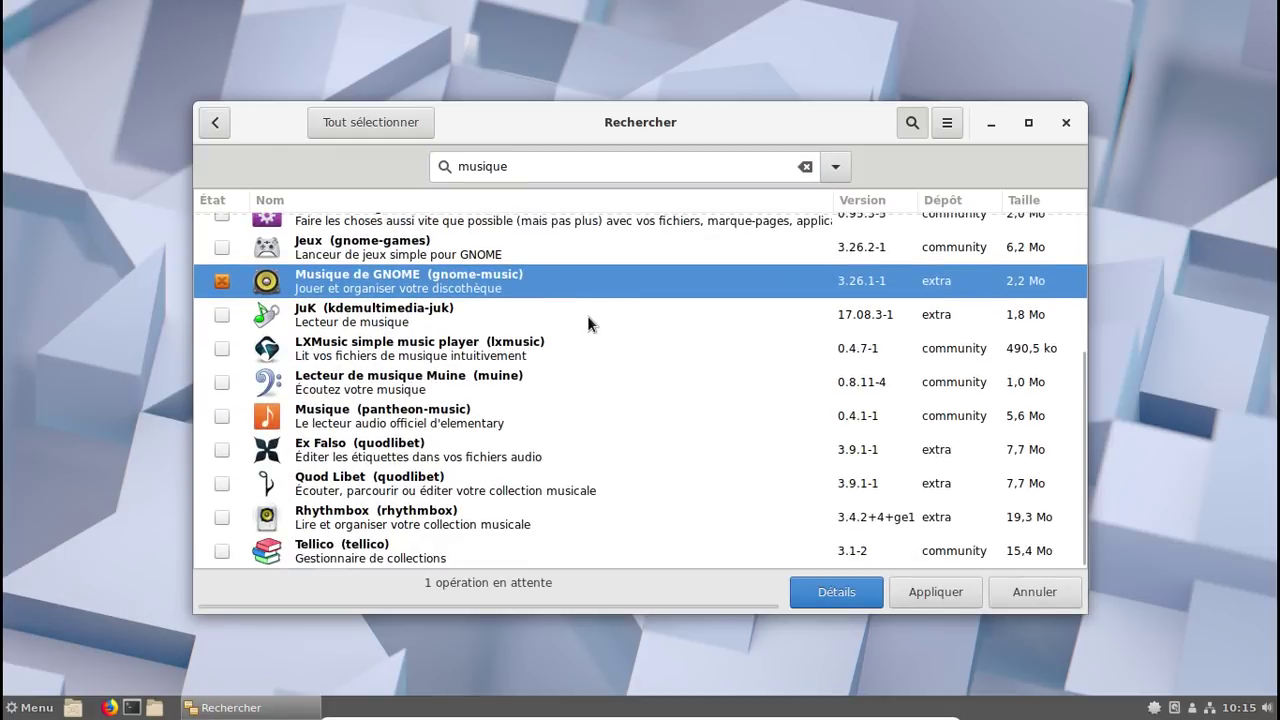
pyautogui.click(222, 517)
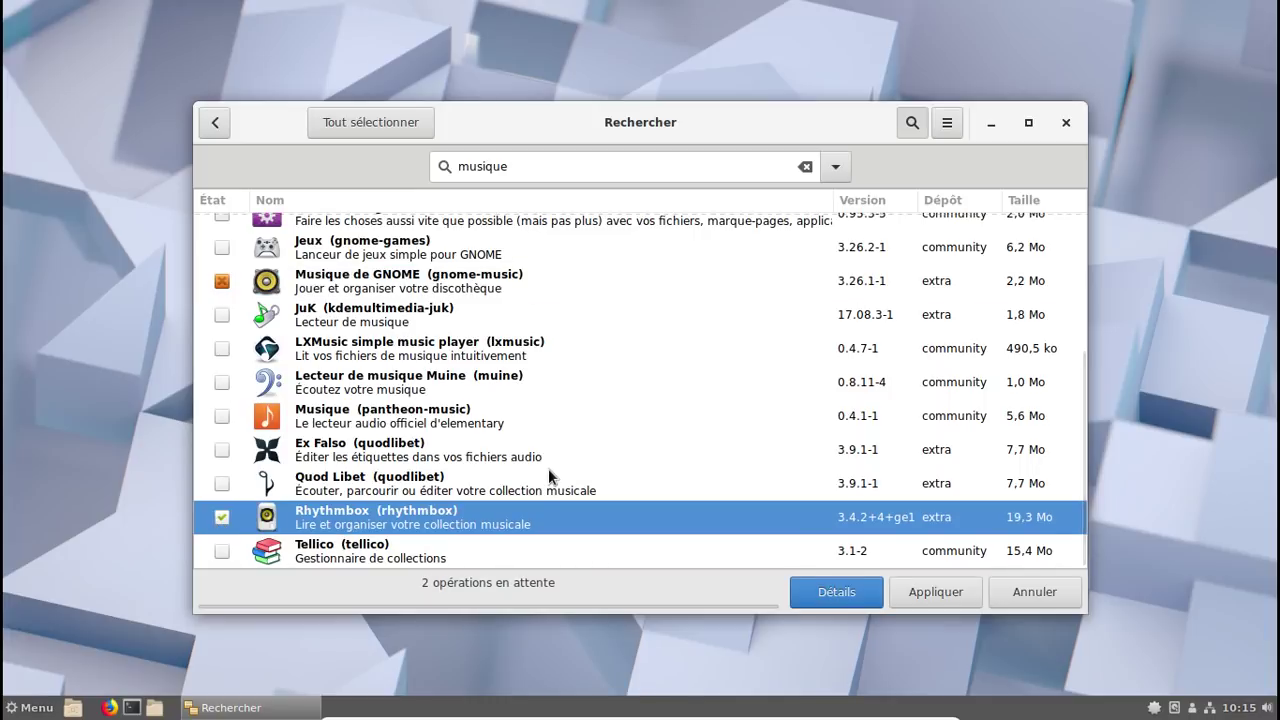
# Search for "shotwell", mark it for installation and apply the pending transaction with the gnome-music removal and rhythmbox installation
pyautogui.scroll(3, 540, 360)
pyautogui.moveTo(526, 168); pyautogui.dragTo(431, 161)
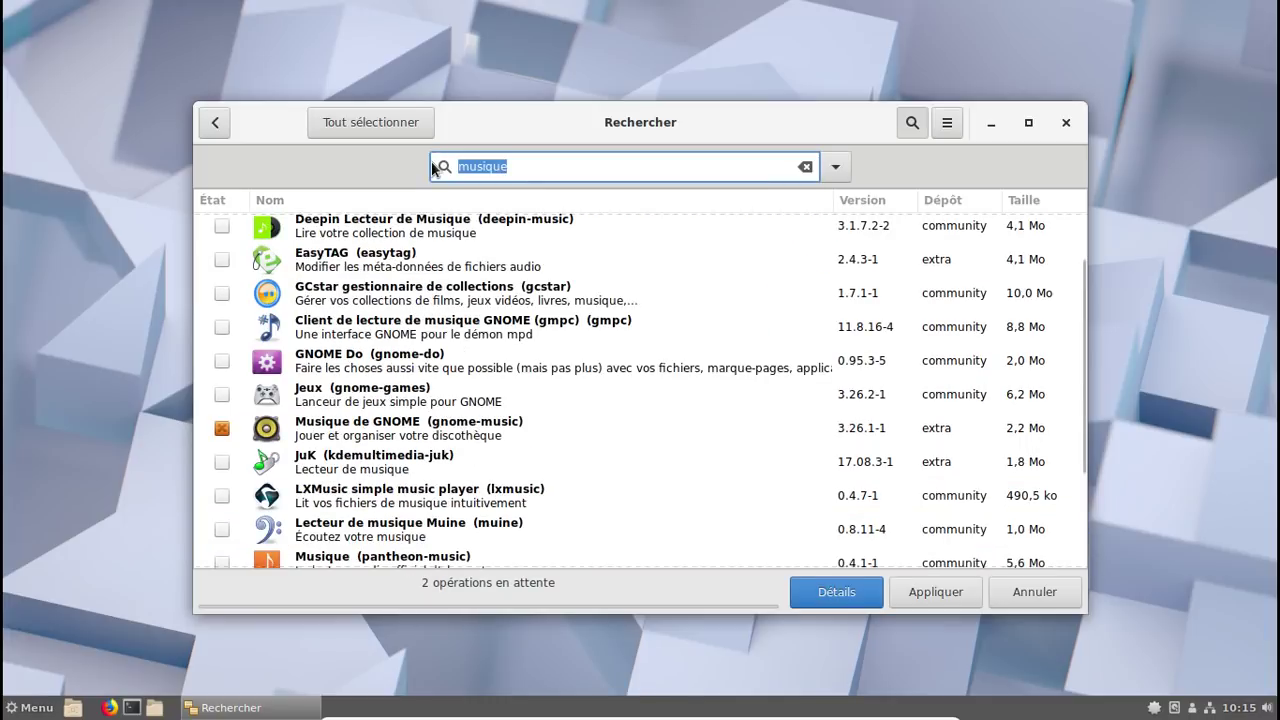
pyautogui.write('shtow')
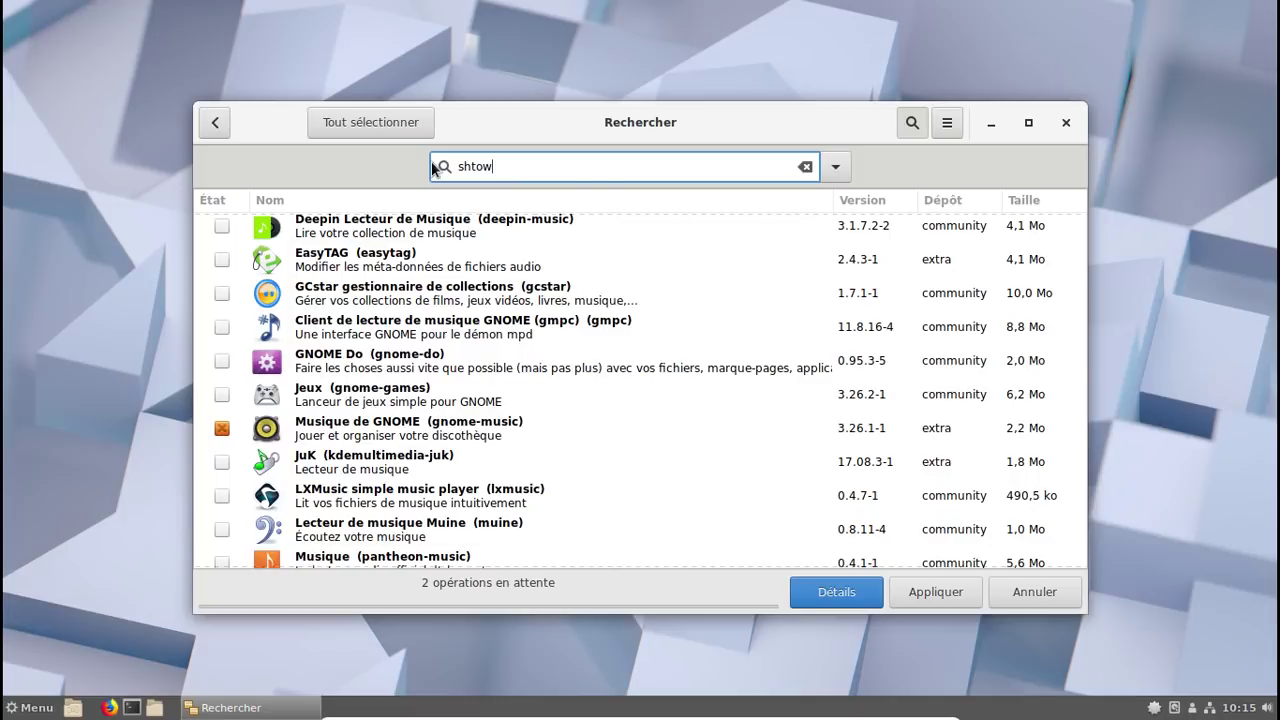
pyautogui.press('BackSpace')
pyautogui.press('BackSpace')
pyautogui.press('BackSpace')
pyautogui.write('otwell')
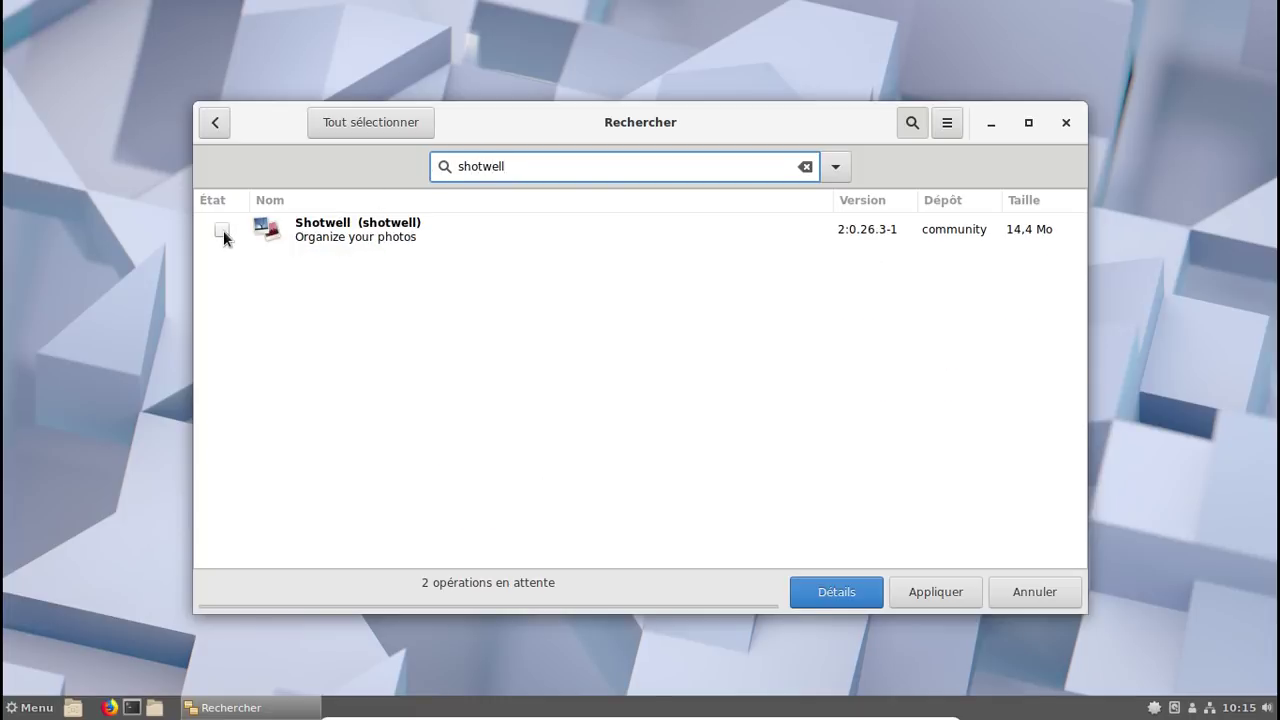
pyautogui.click(221, 229)
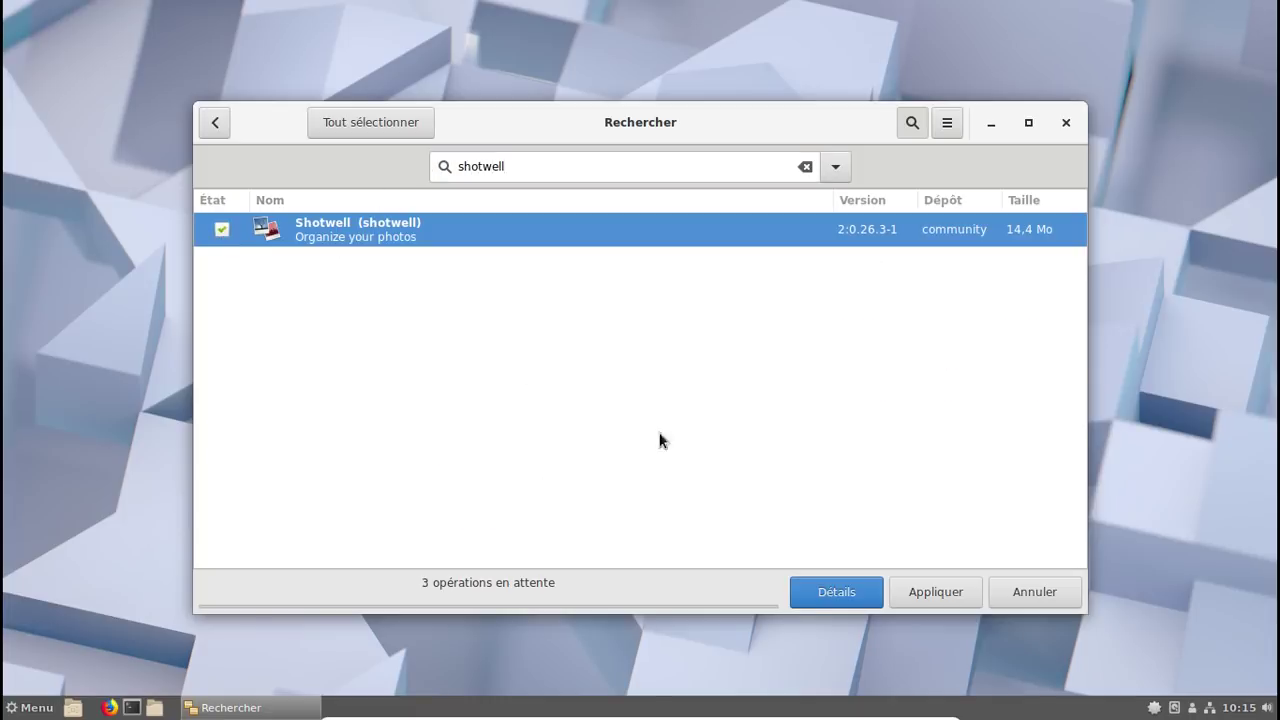
pyautogui.click(930, 592)
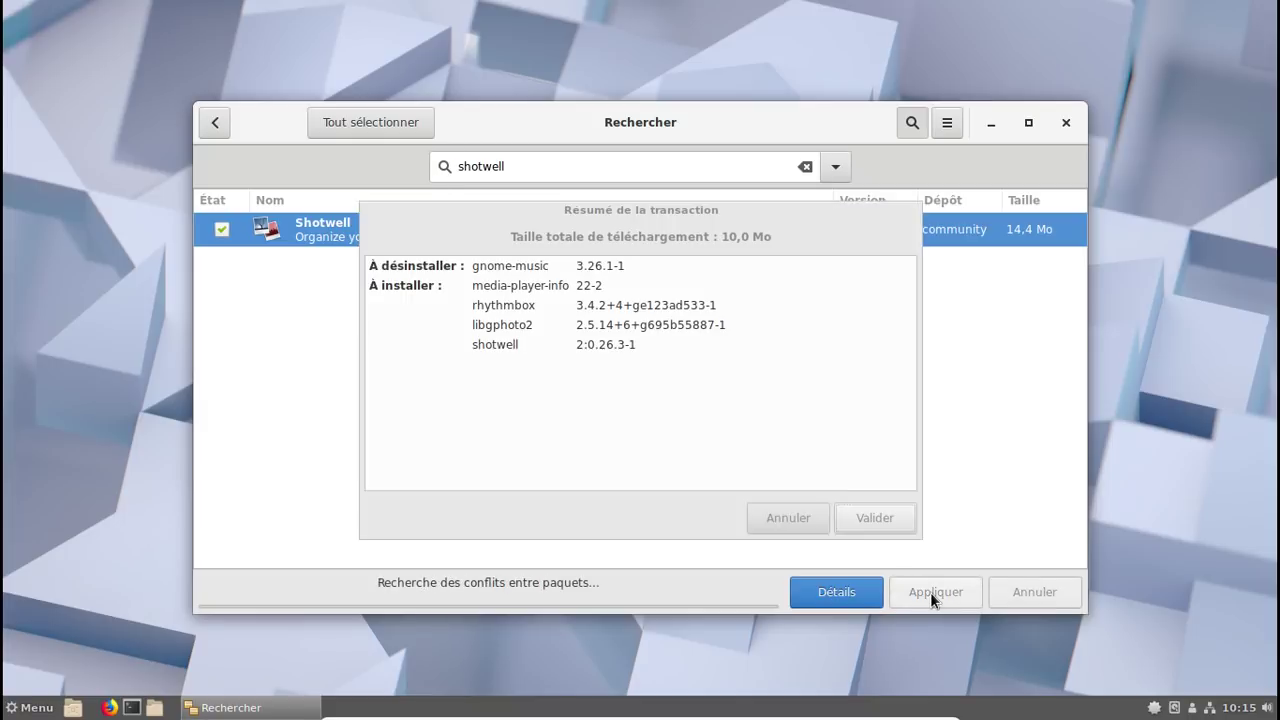
pyautogui.click(874, 517)
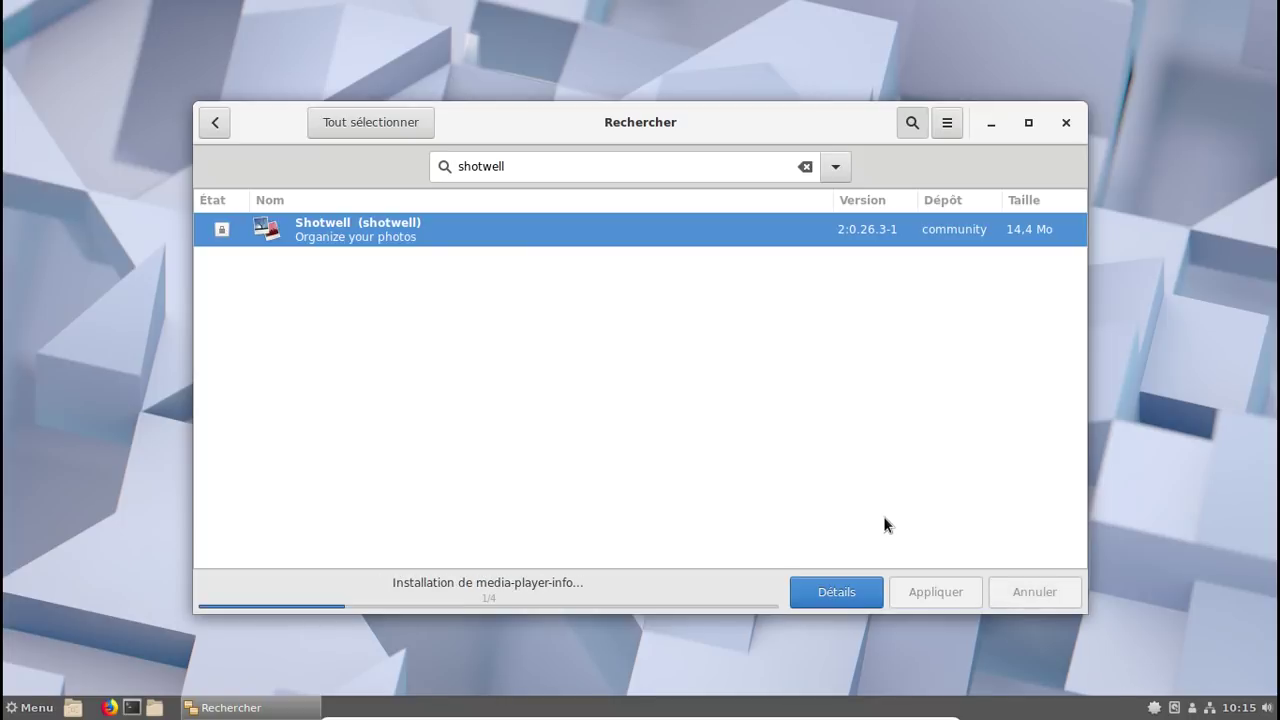
# Uninstall the orphaned package gnome-settings-daemon, check the foreign packages (Étrangers) and close the package manager
pyautogui.click(213, 133)
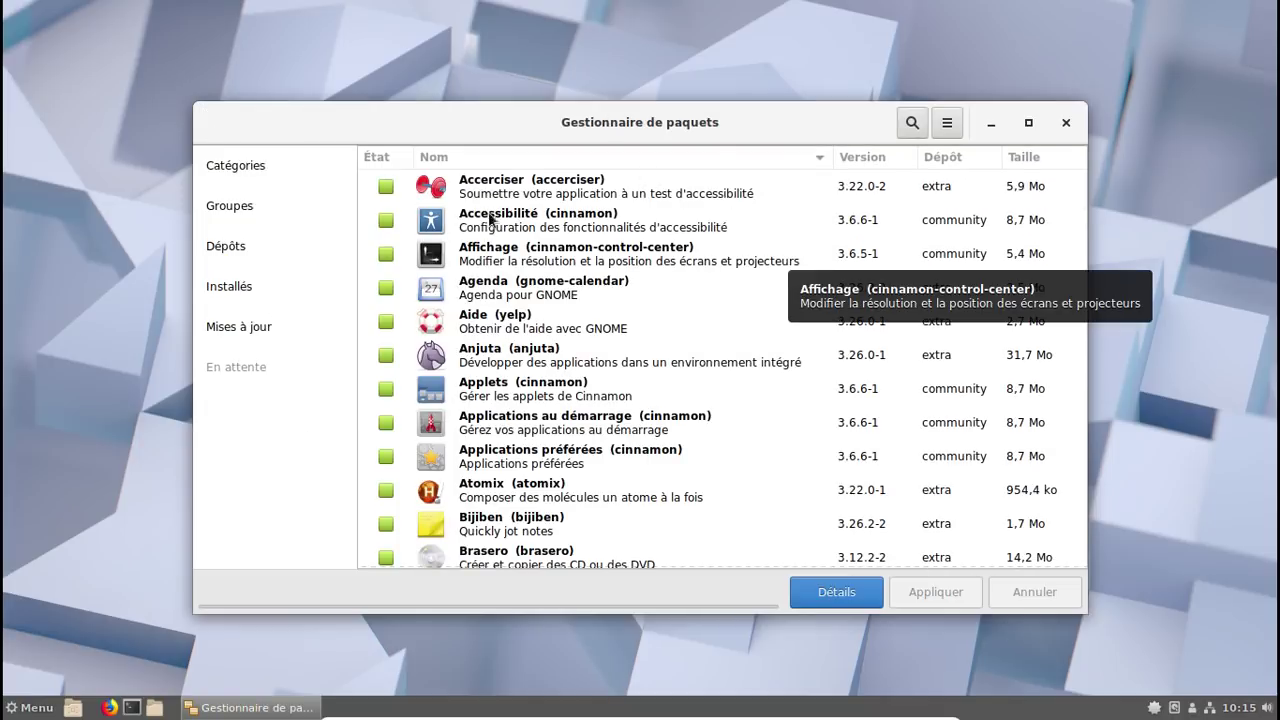
pyautogui.click(250, 288)
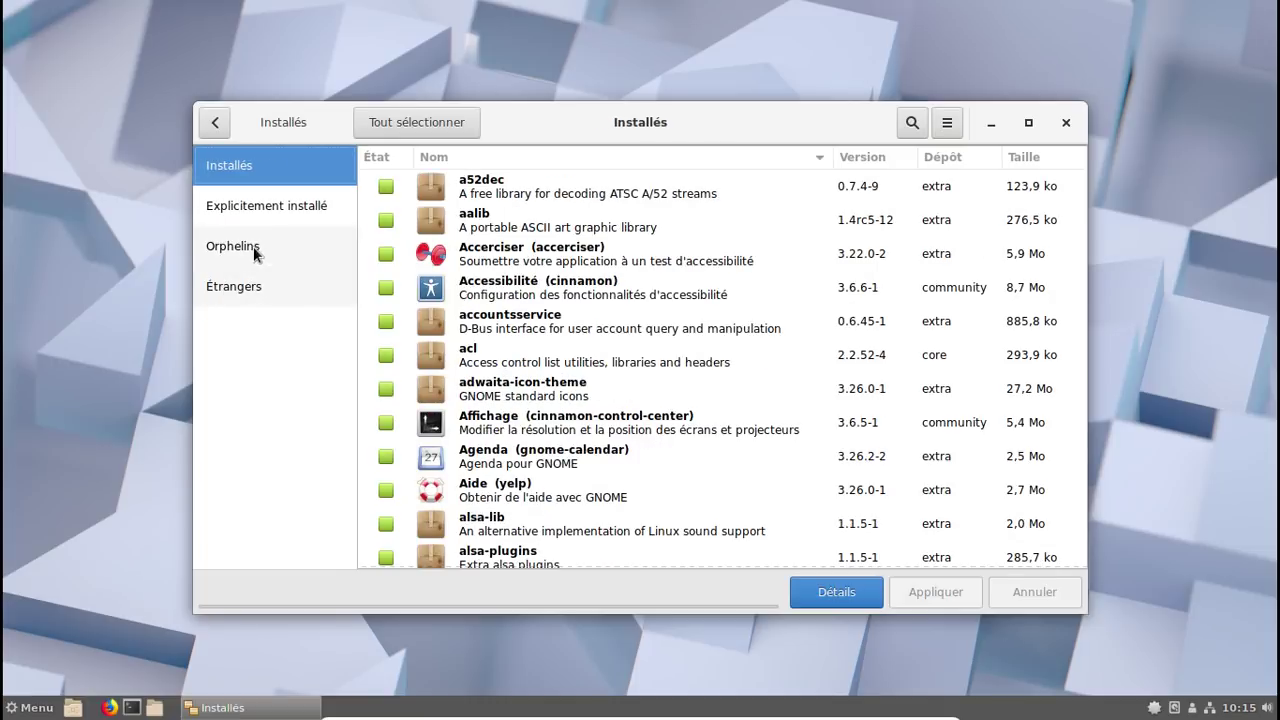
pyautogui.click(253, 246)
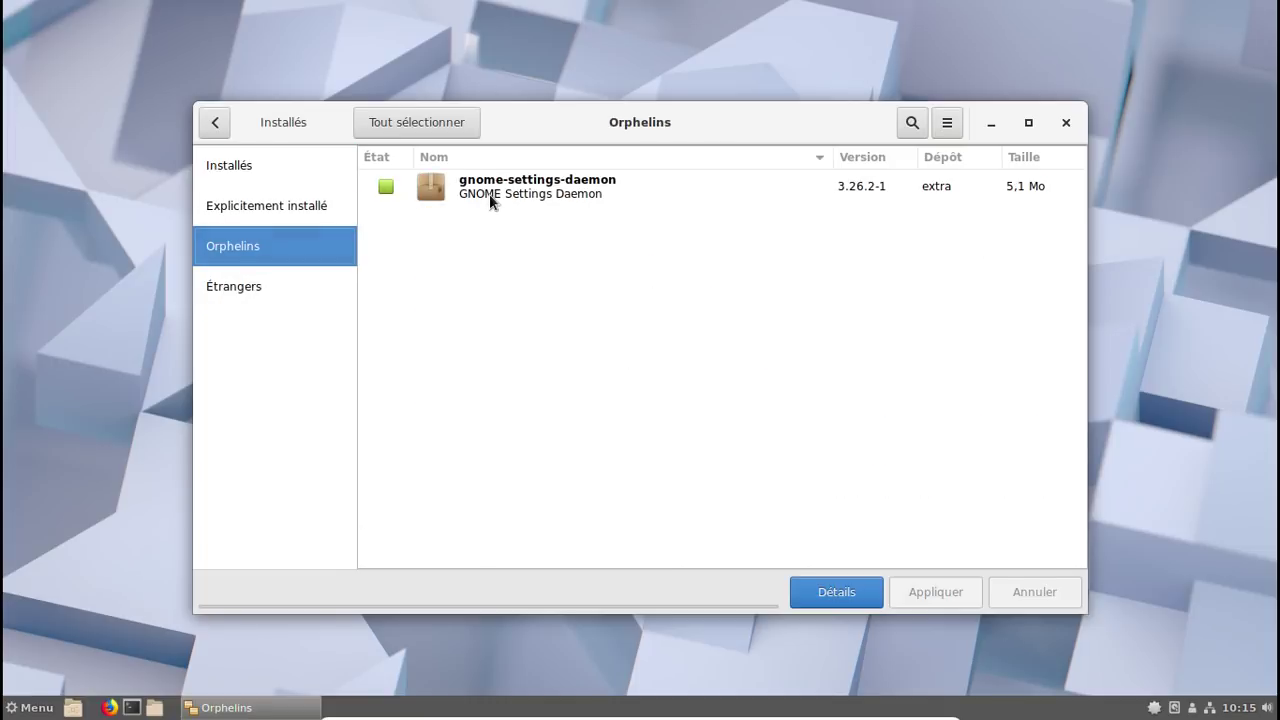
pyautogui.click(488, 194)
pyautogui.rightClick(488, 193)
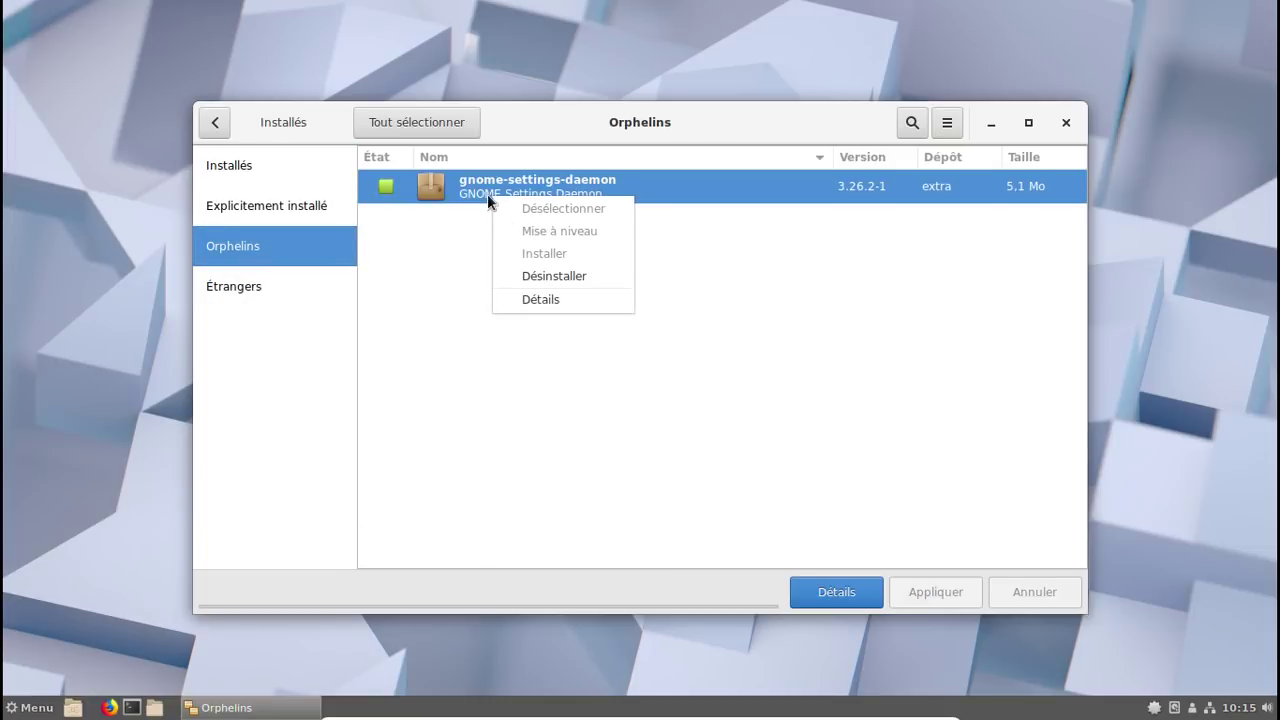
pyautogui.click(554, 270)
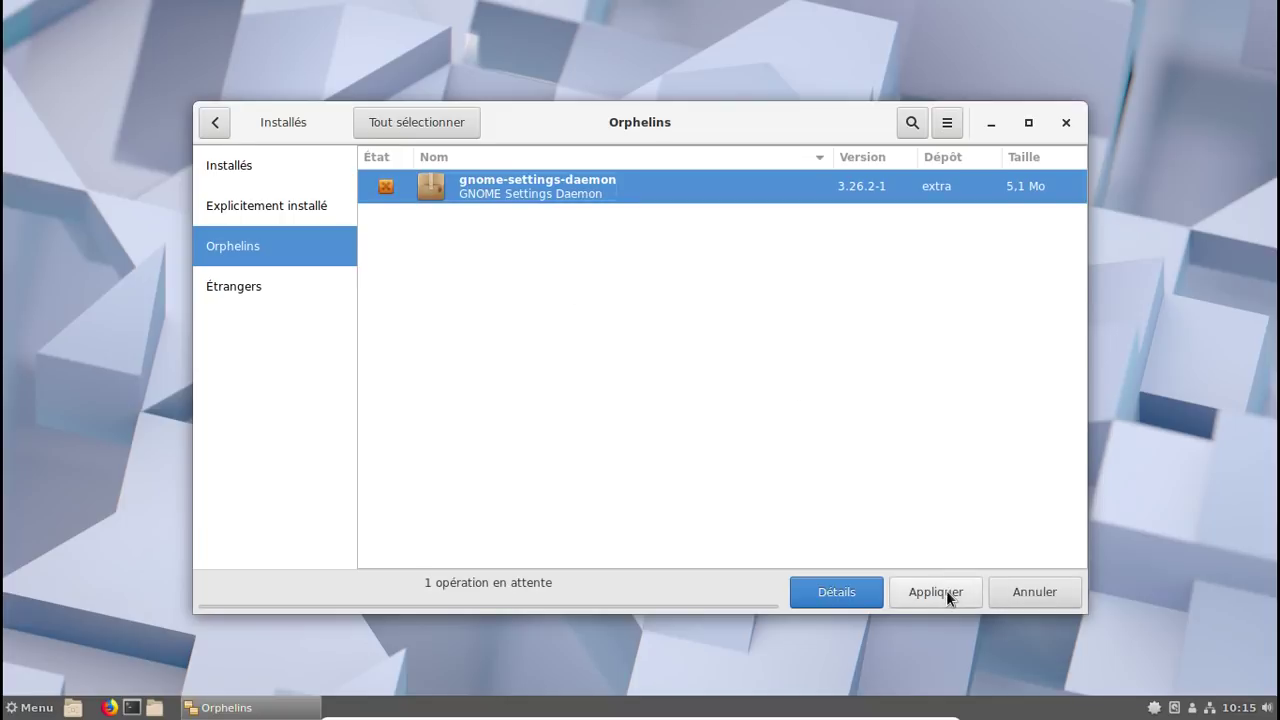
pyautogui.click(946, 591)
pyautogui.click(889, 507)
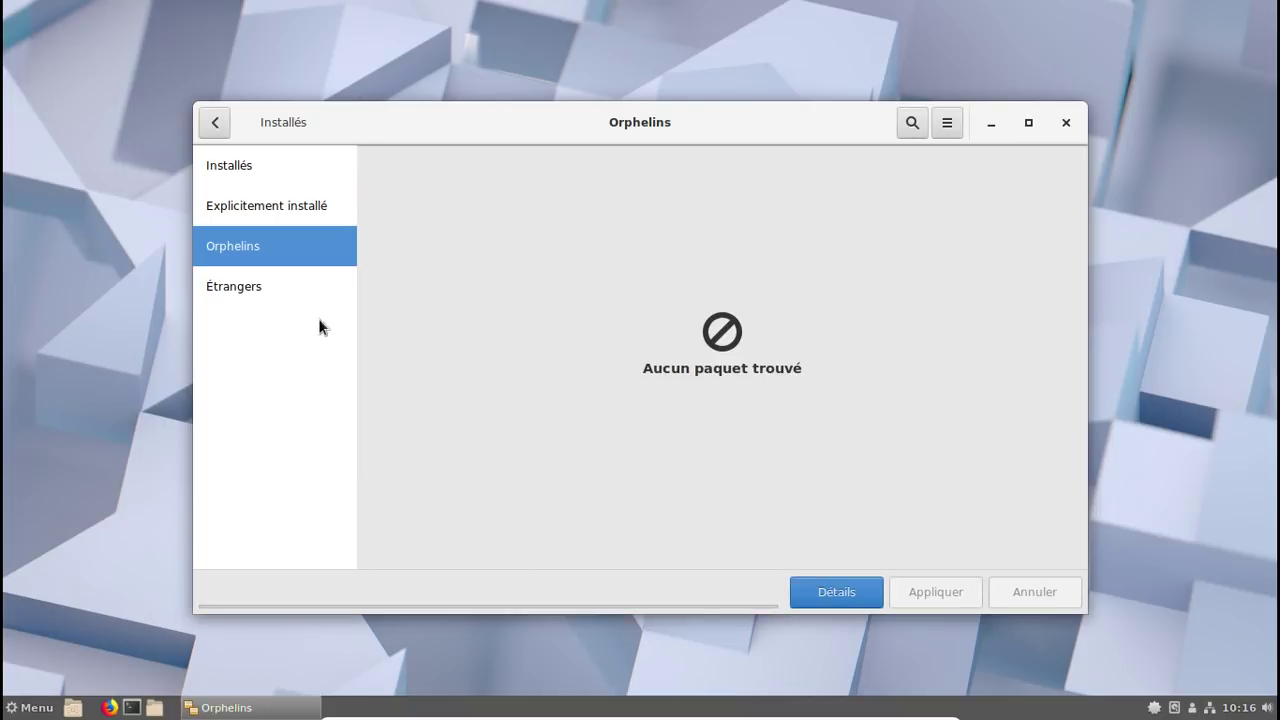
pyautogui.click(283, 289)
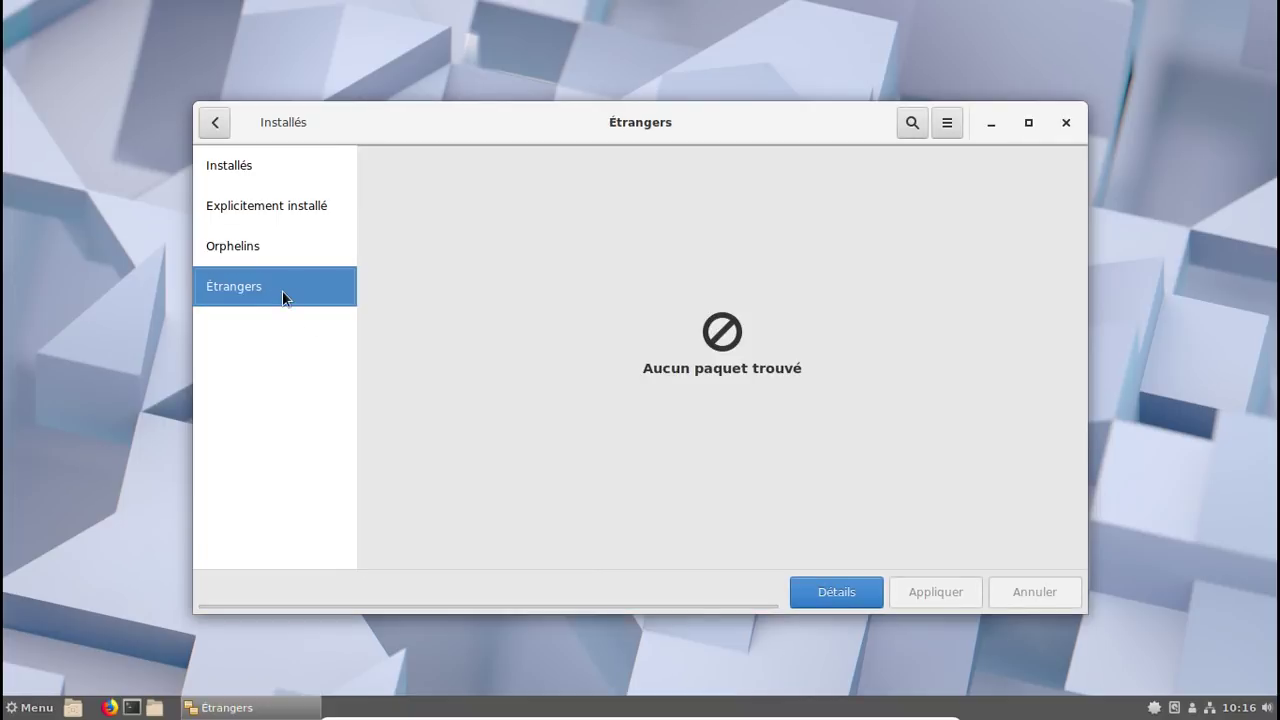
pyautogui.click(1066, 122)
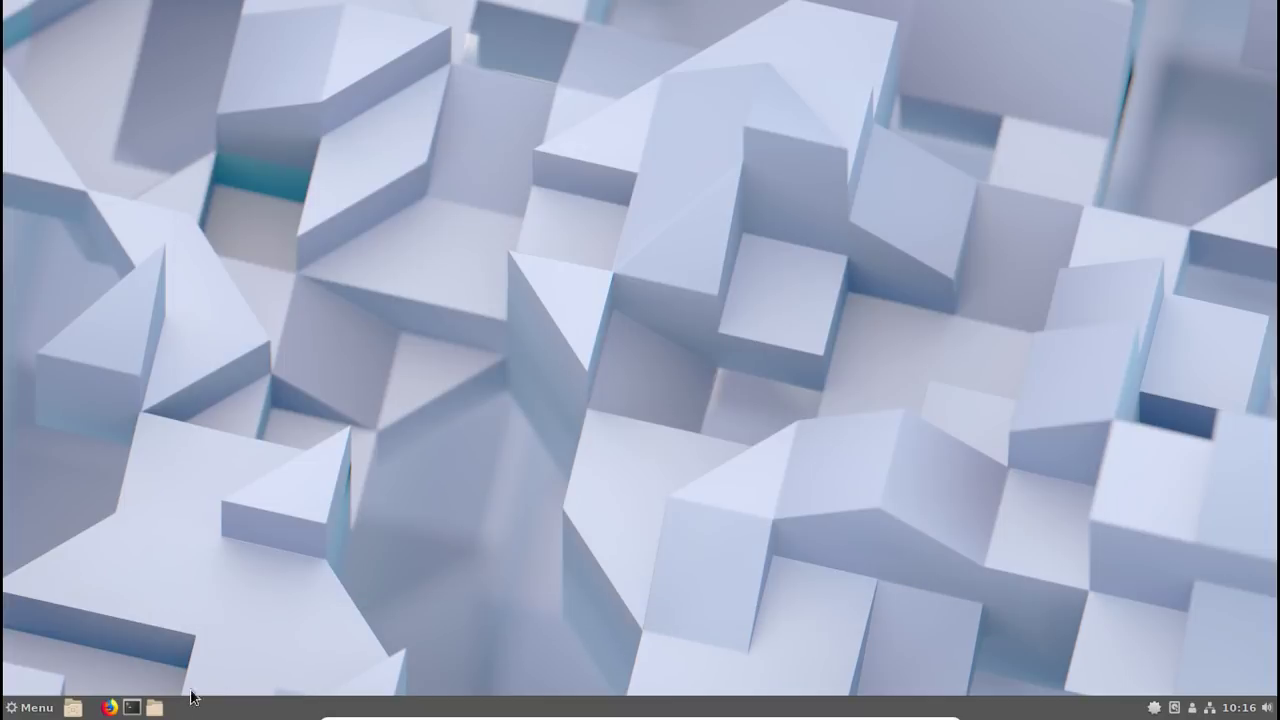
# Open /etc/pacman.conf in nano with sudo from a terminal, entering the account password
pyautogui.click(132, 708)
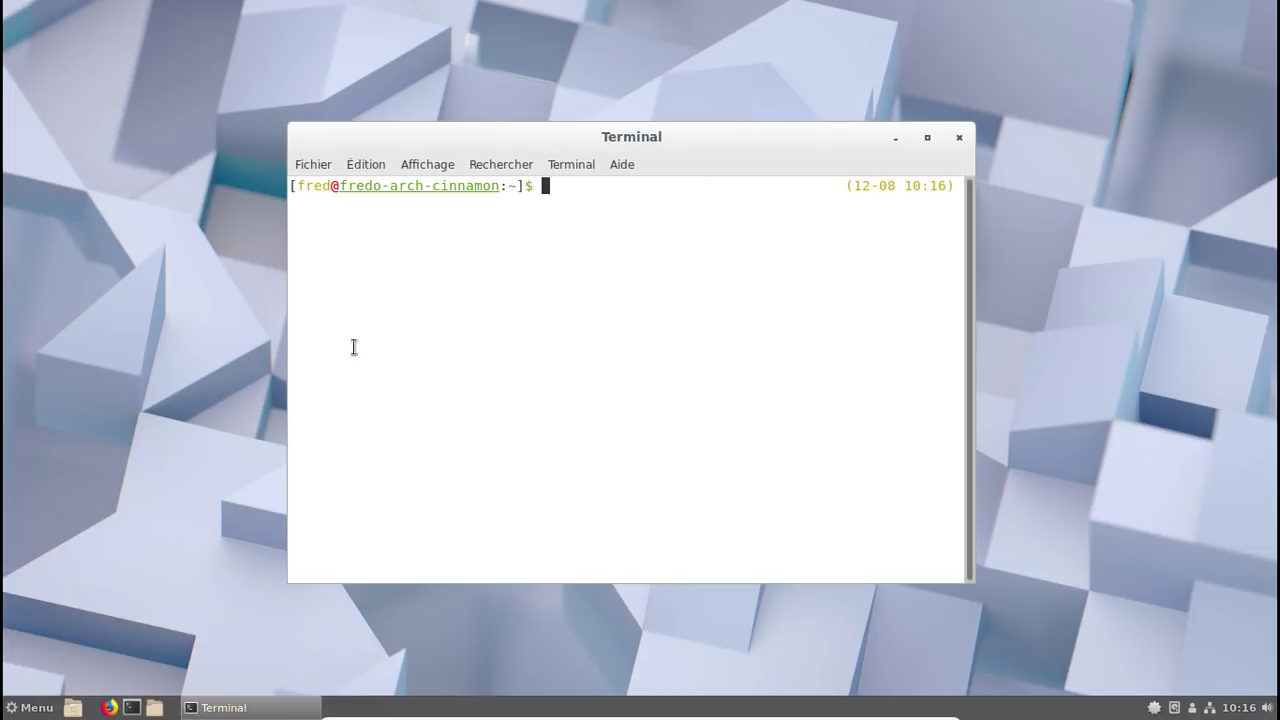
pyautogui.write('sudo nano ')
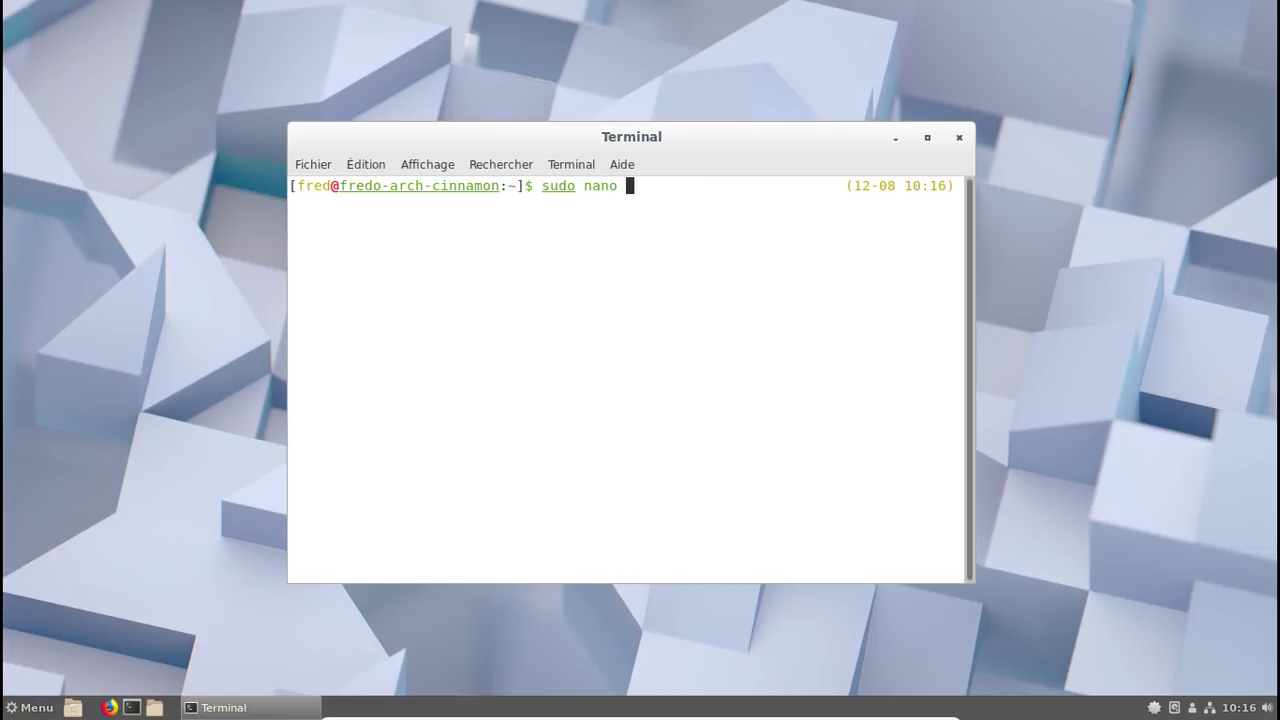
pyautogui.write('/etc/pacm')
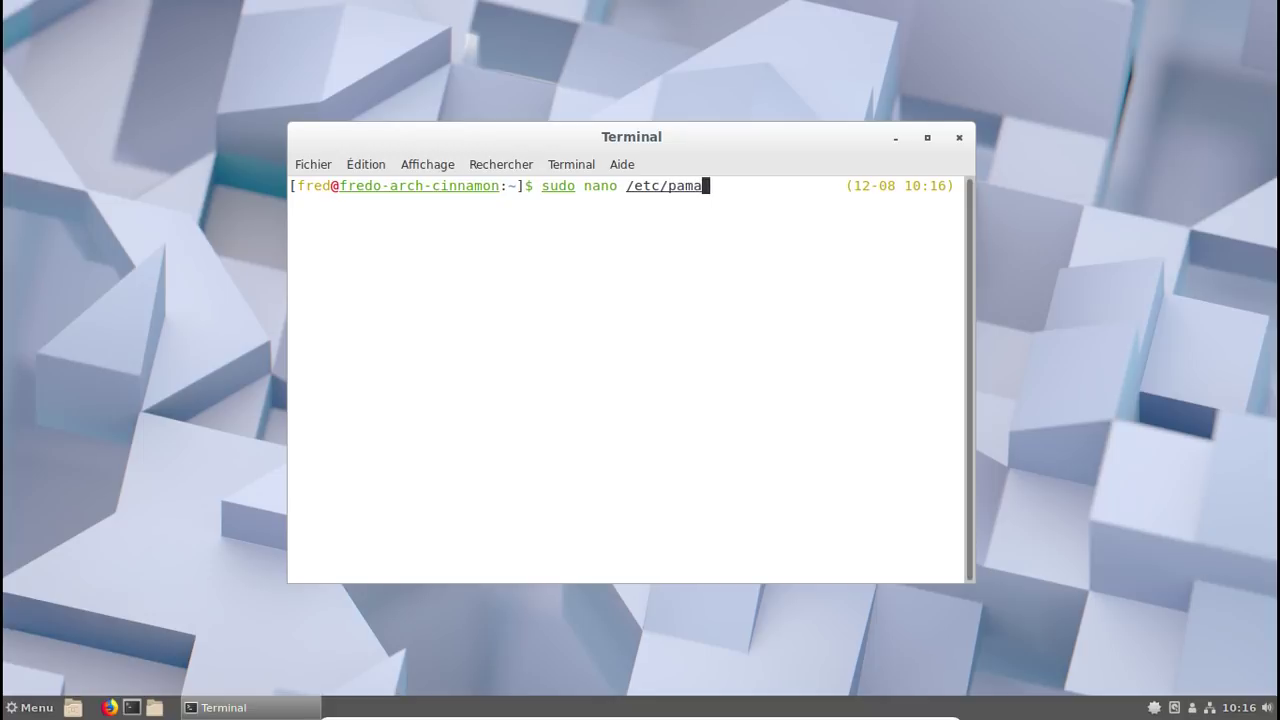
pyautogui.write('an')
pyautogui.press('Tab')
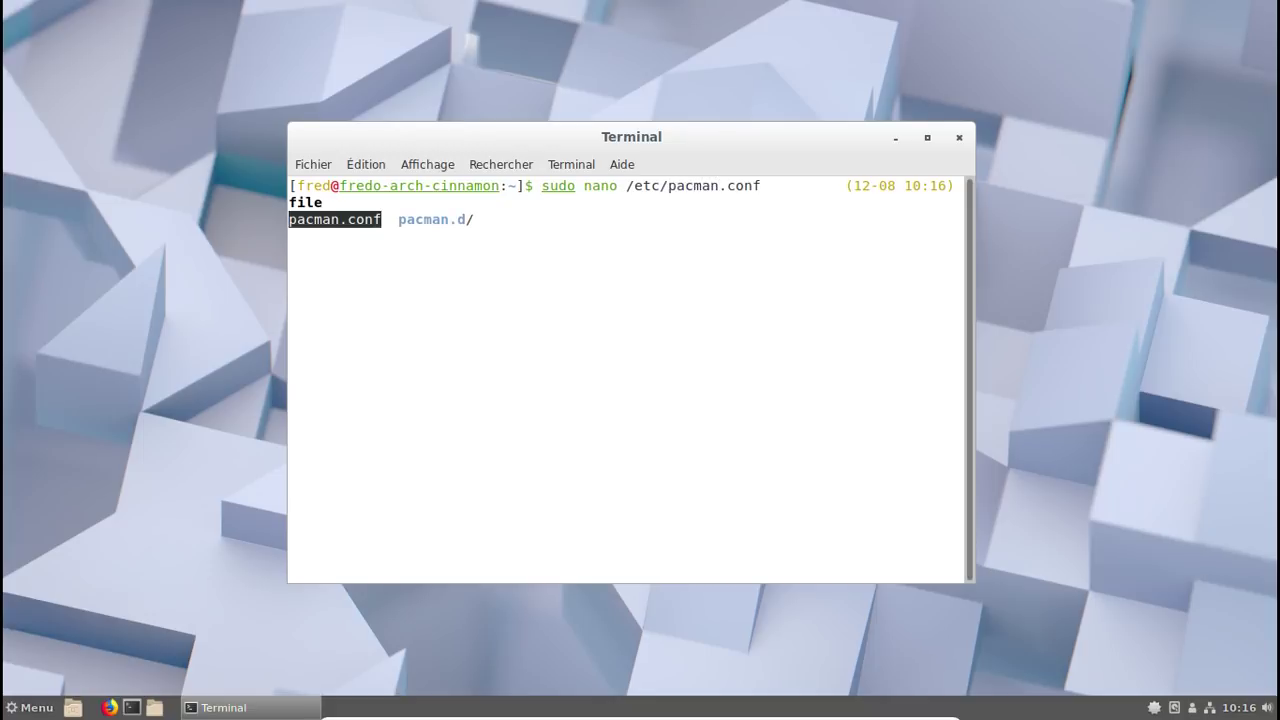
pyautogui.press('Return')
pyautogui.press('Return')
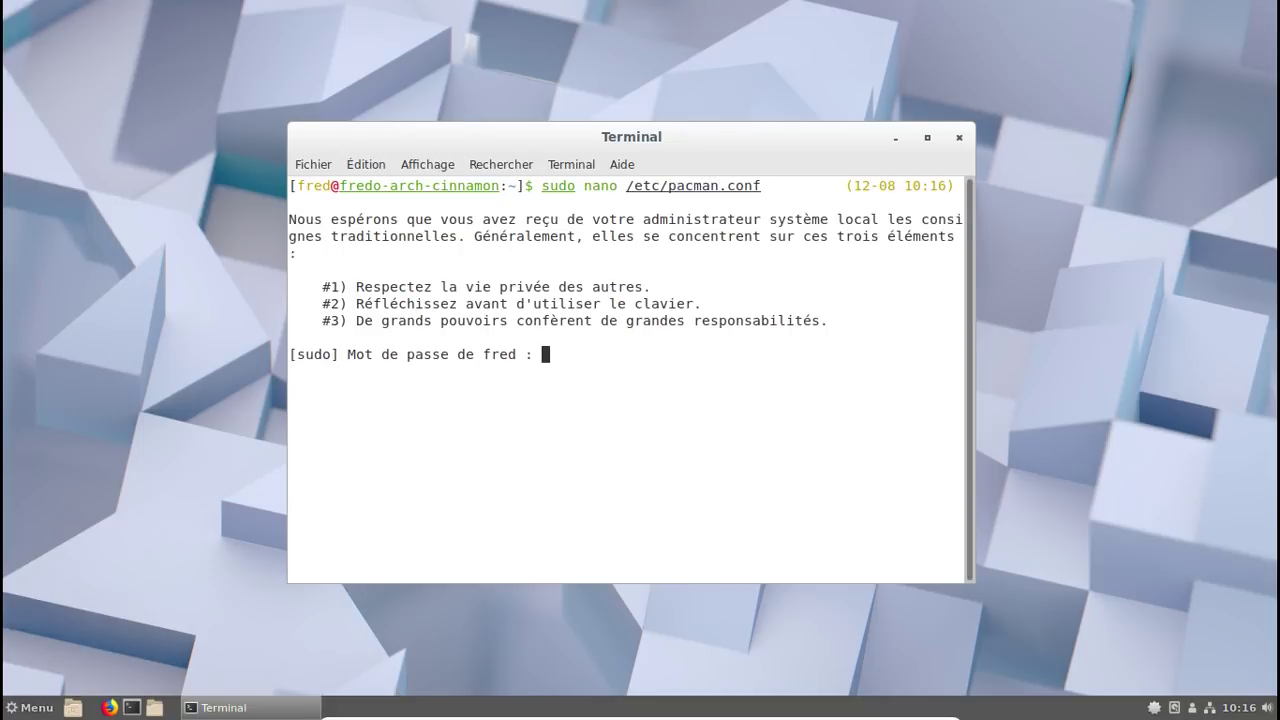
pyautogui.press('Return')
# Comment out the [arch-anywhere] header and its Server and SigLevel lines at the end of pacman.conf with "#"
pyautogui.press('pagedown')
pyautogui.press('pagedown')
pyautogui.press('pagedown')
pyautogui.press('pagedown')
pyautogui.press('pagedown')
pyautogui.press('pagedown')
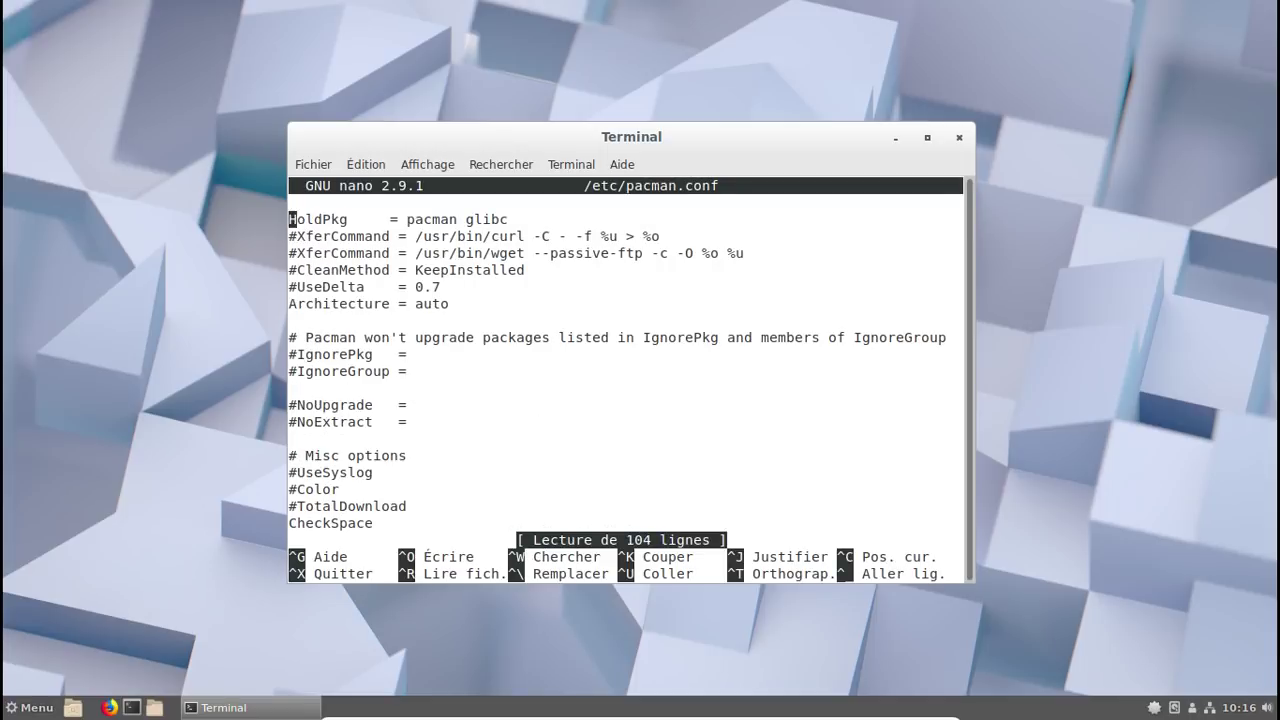
pyautogui.press('Up')
pyautogui.press('Up')
pyautogui.press('Up')
pyautogui.press('Up')
pyautogui.press('Up')
pyautogui.press('Down')
pyautogui.press('Down')
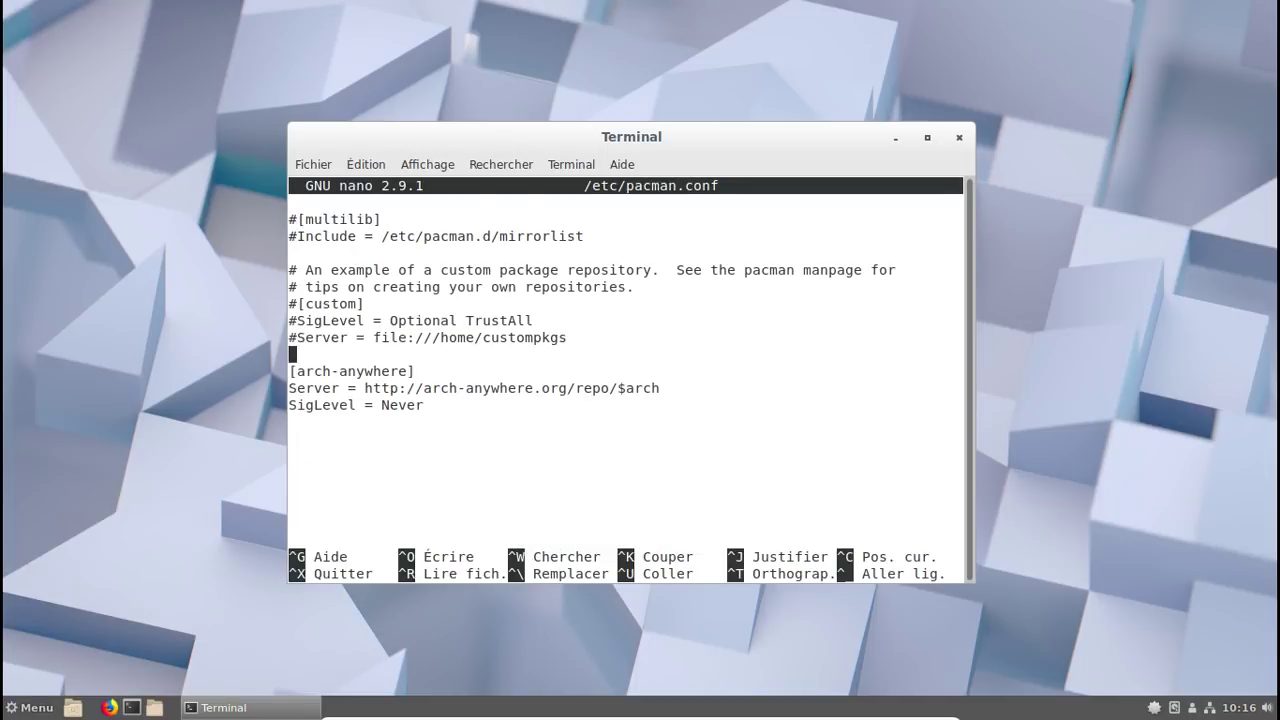
pyautogui.write('#')
pyautogui.press('Down')
pyautogui.press('Left')
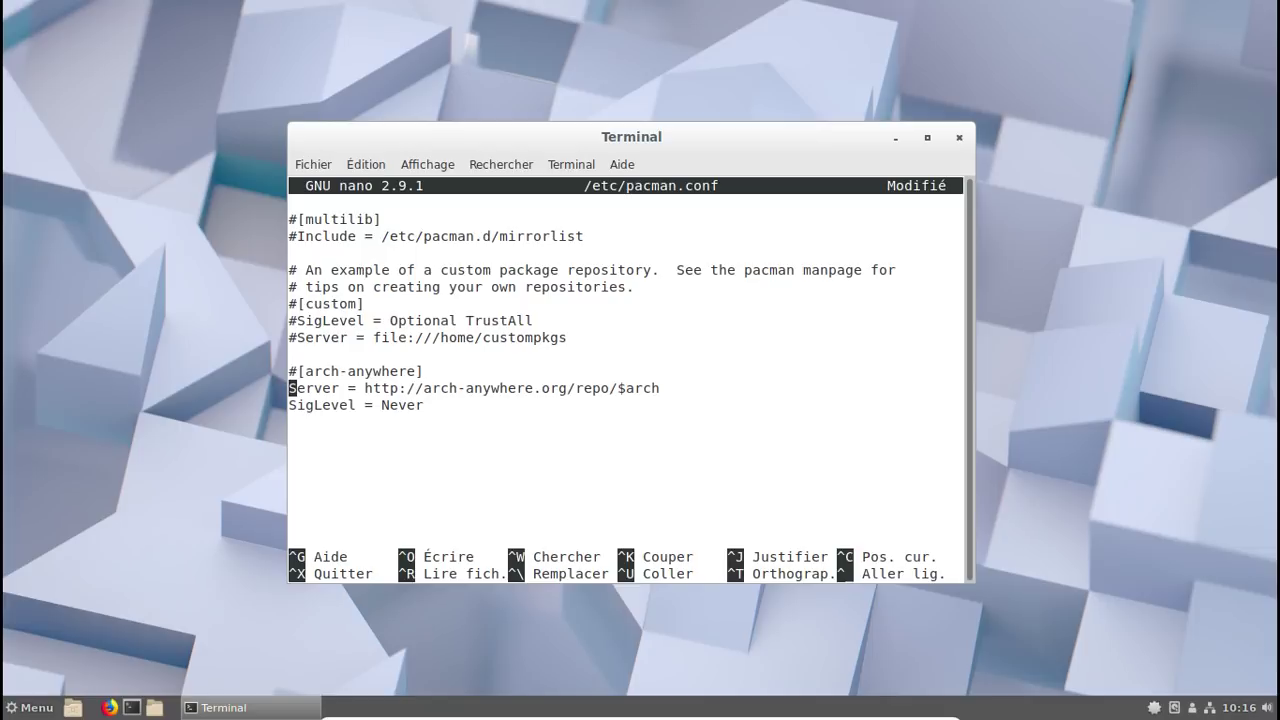
pyautogui.write('#')
pyautogui.press('Down')
pyautogui.press('Left')
pyautogui.write('#')
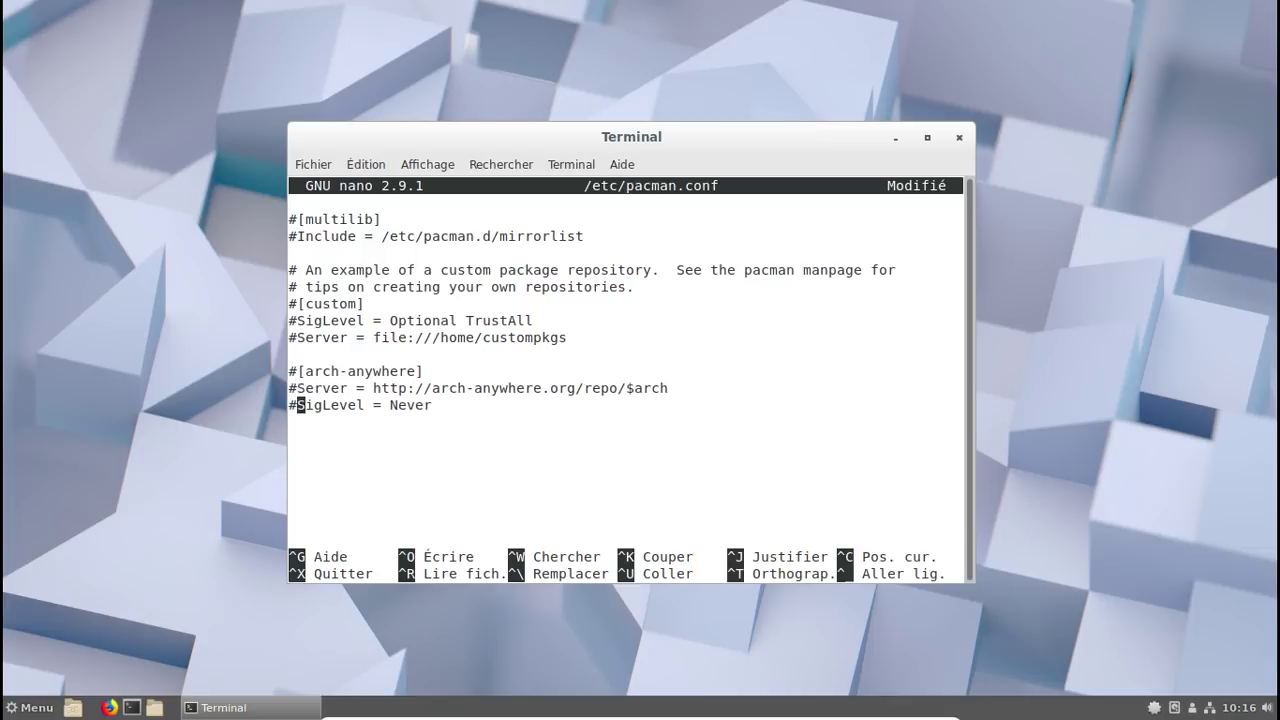
# Save the modified pacman.conf, exit nano and close the terminal
pyautogui.hotkey('ctrl', 'x')
pyautogui.press('o')
pyautogui.press('Return')
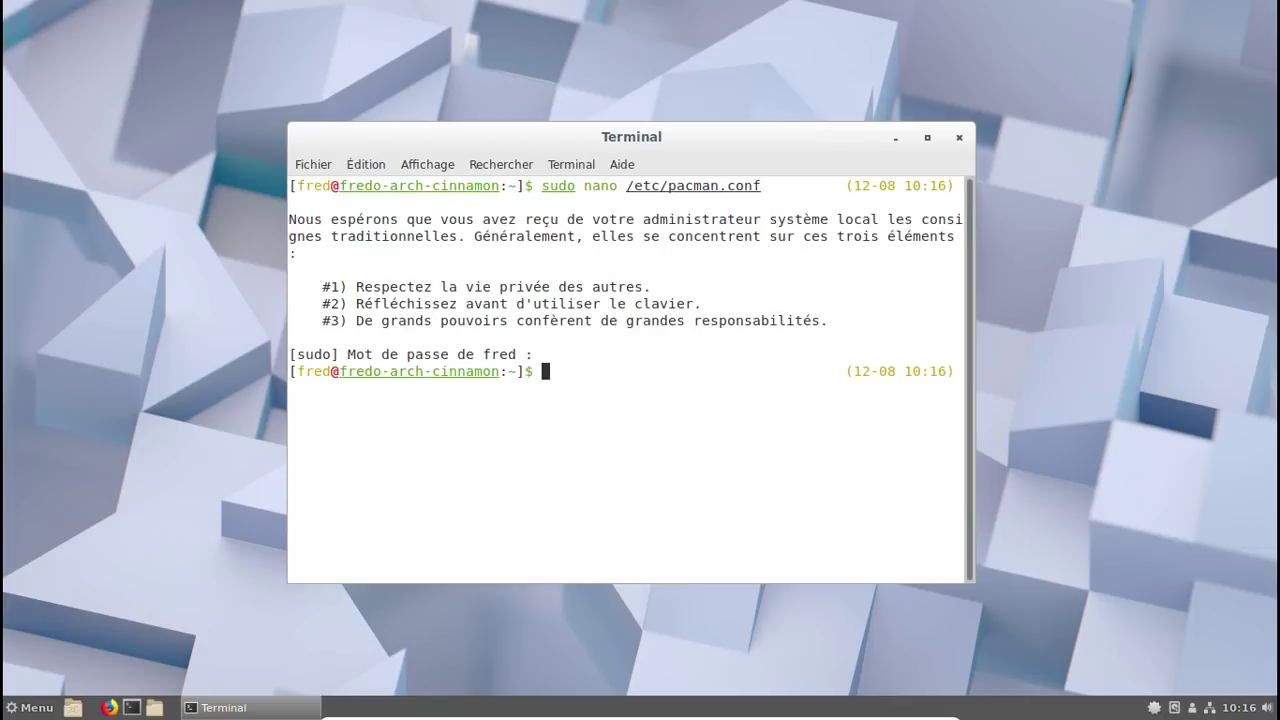
pyautogui.click(958, 137)
# Reopen the package manager and list the installed foreign packages (Étrangers)
pyautogui.rightClick(1174, 707)
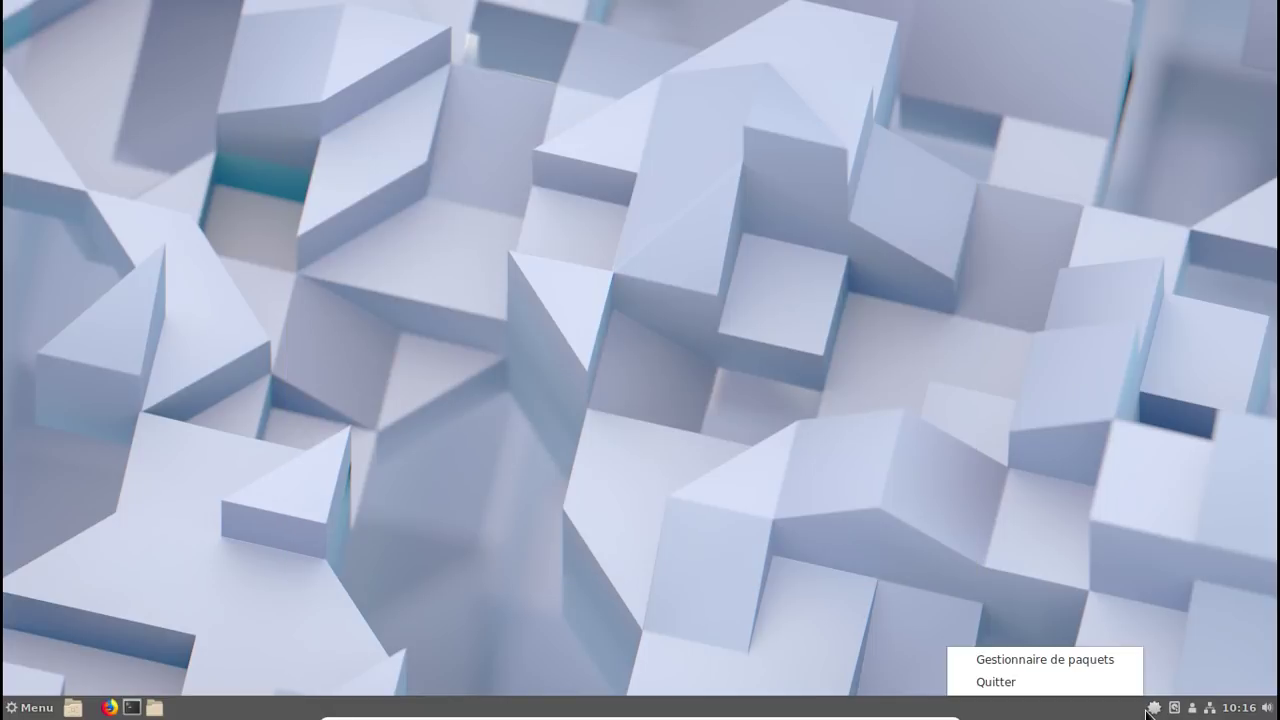
pyautogui.click(1112, 664)
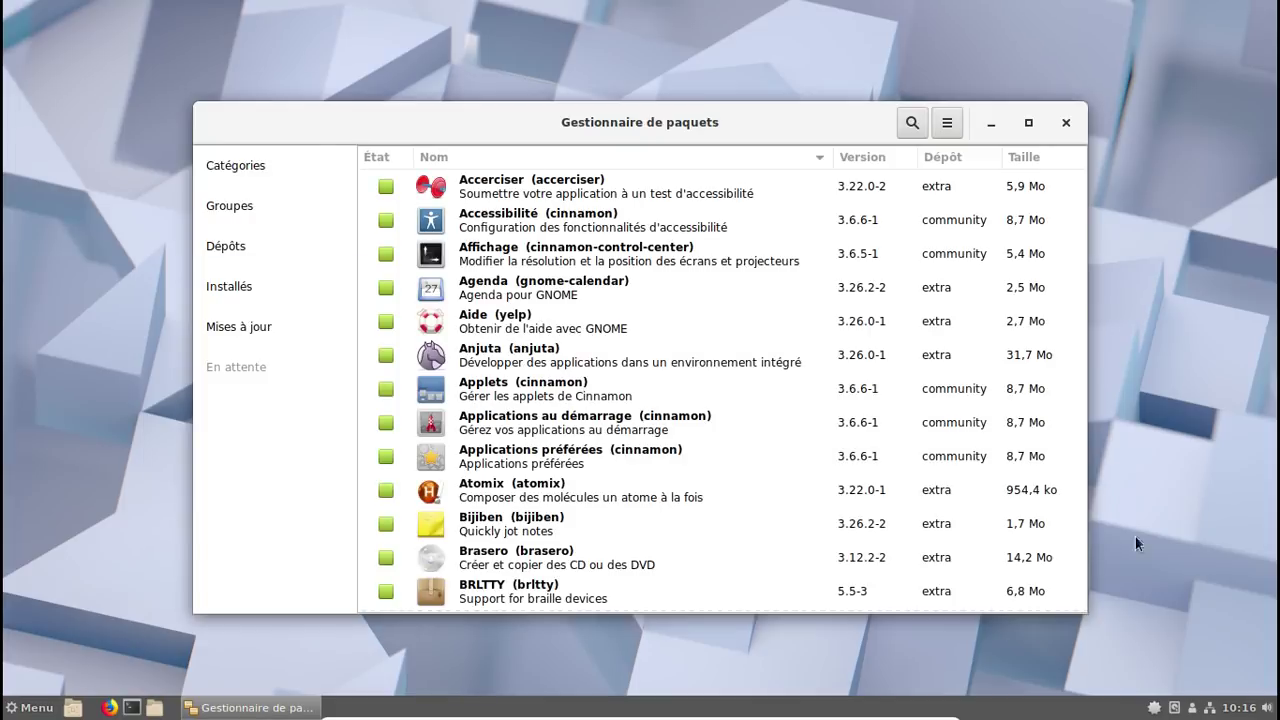
pyautogui.click(276, 285)
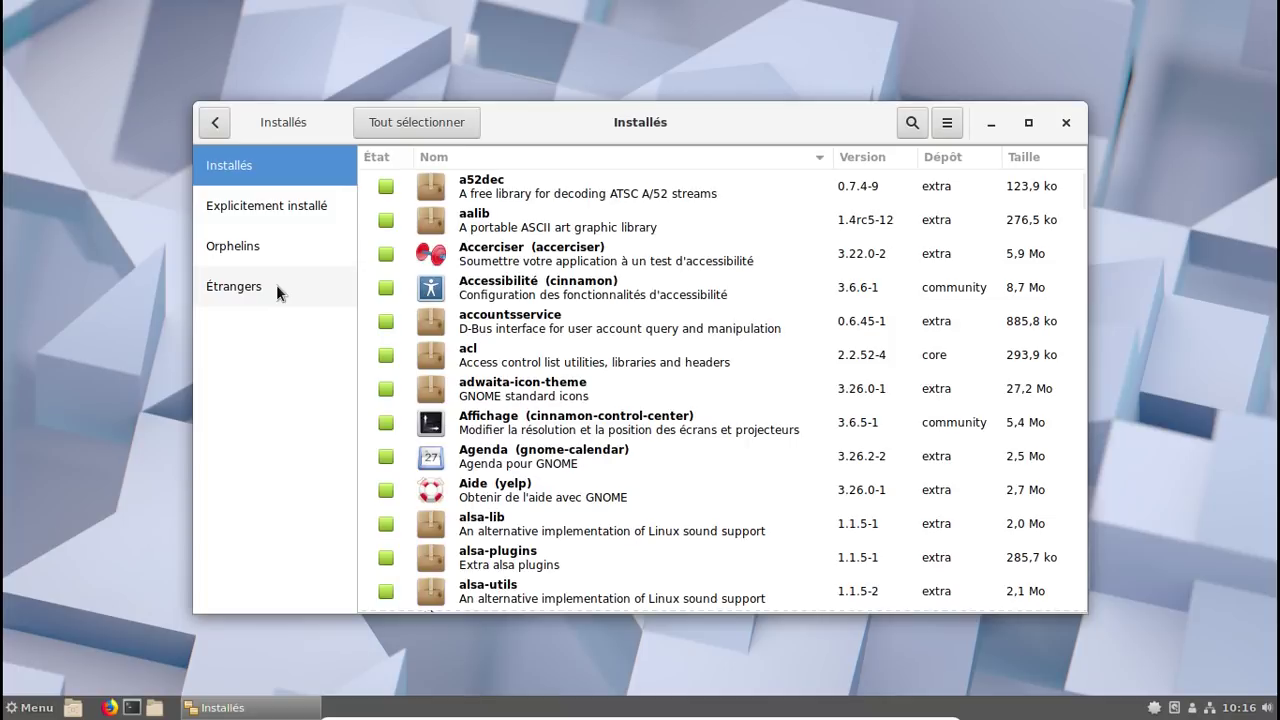
pyautogui.click(277, 288)
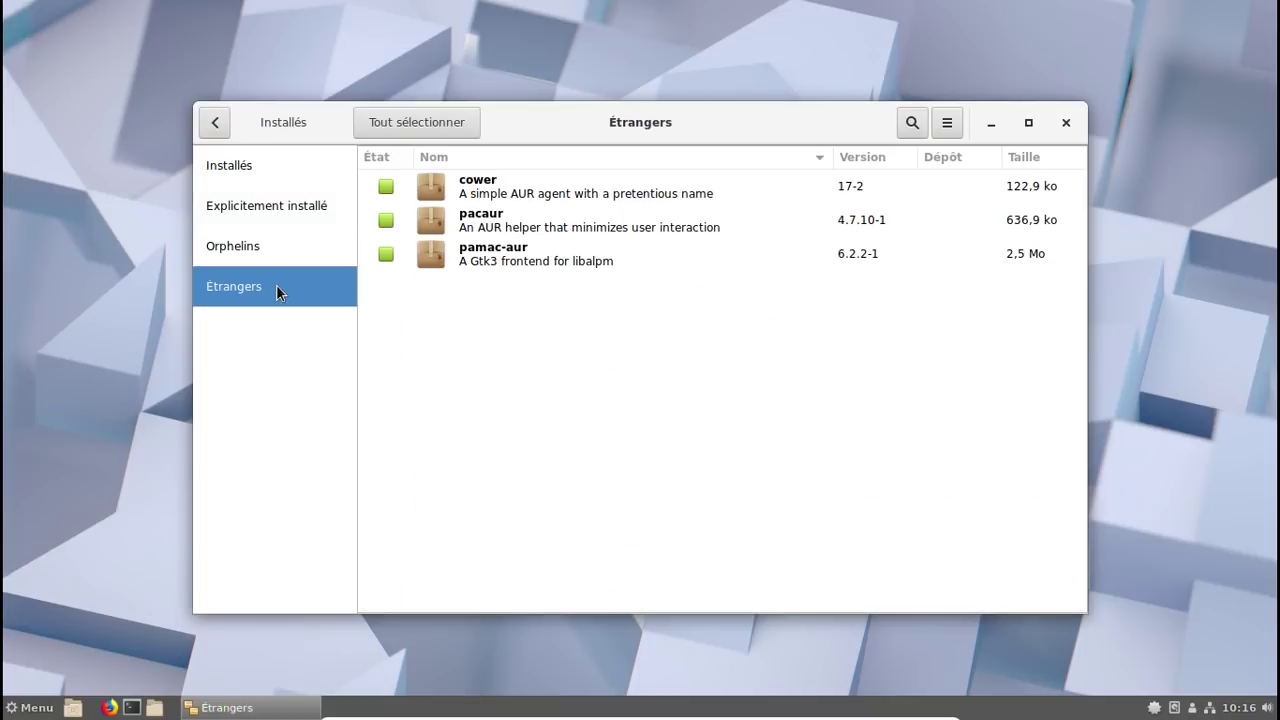
# Refresh the package databases, authenticating with the account password
pyautogui.click(950, 126)
pyautogui.click(943, 171)
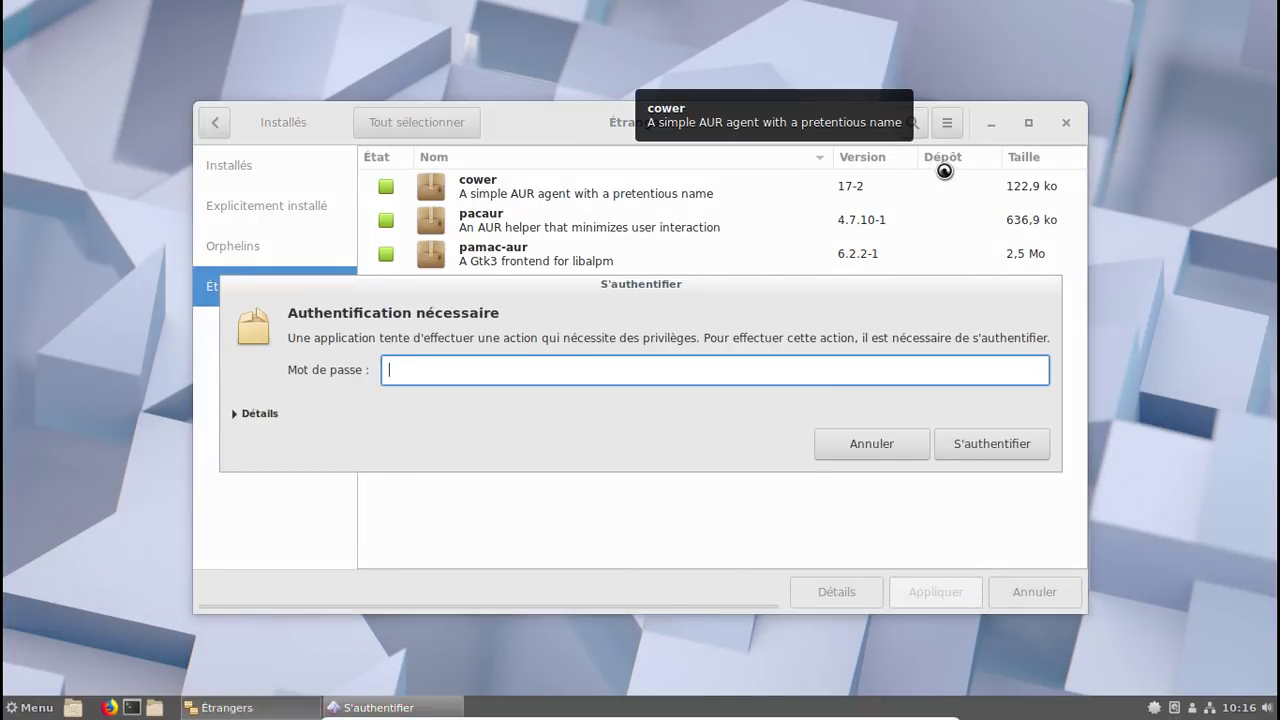
pyautogui.write('••••••••')
pyautogui.press('Return')
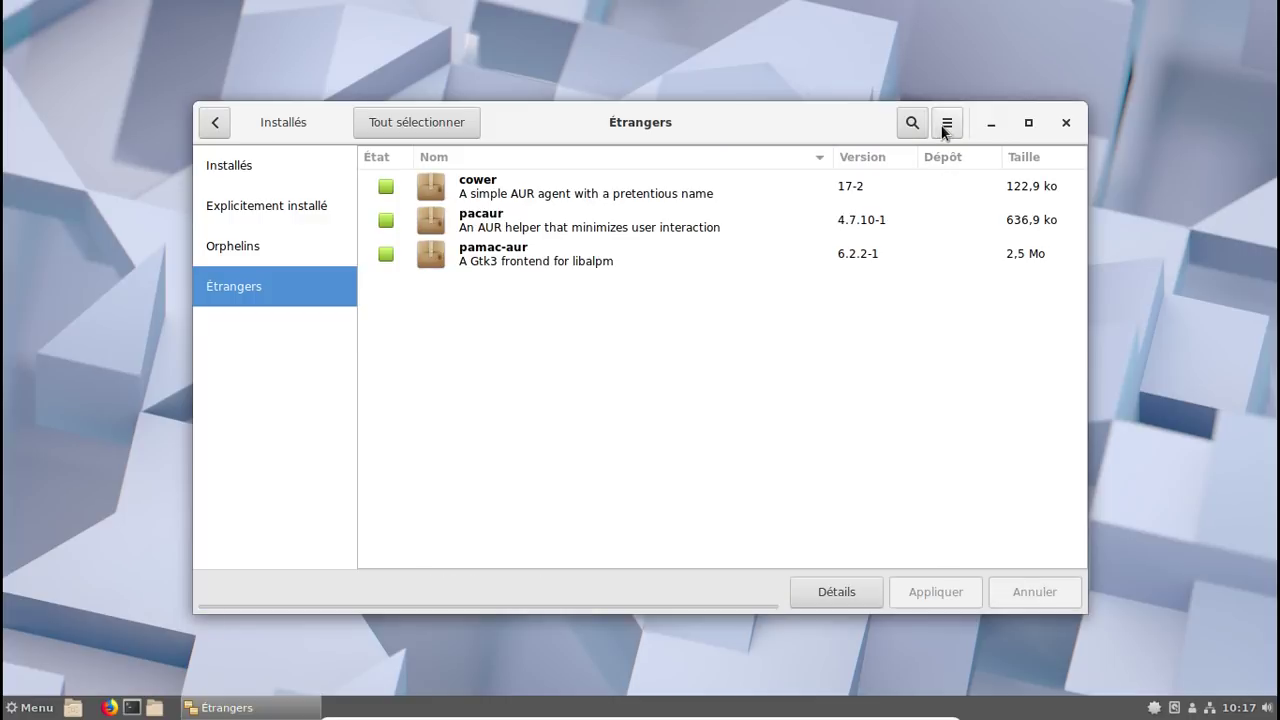
# Enable AUR support and checking for updates from AUR in the package manager's preferences
pyautogui.click(945, 126)
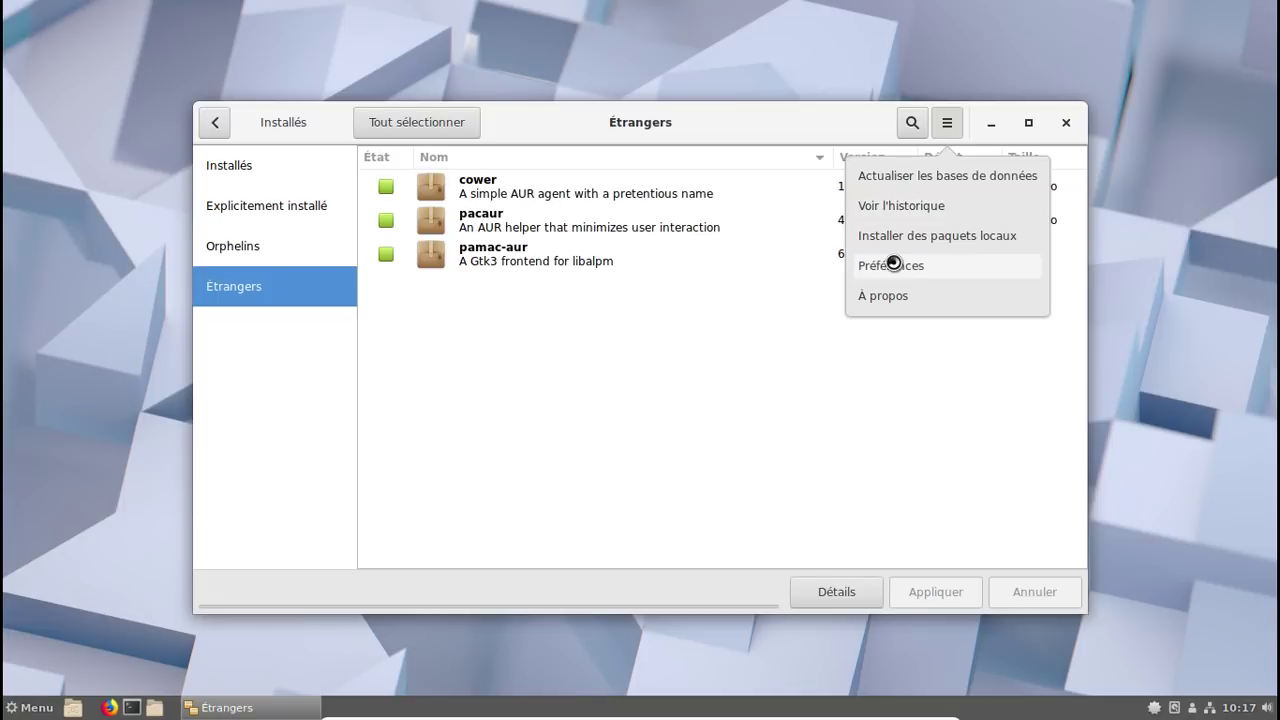
pyautogui.click(893, 263)
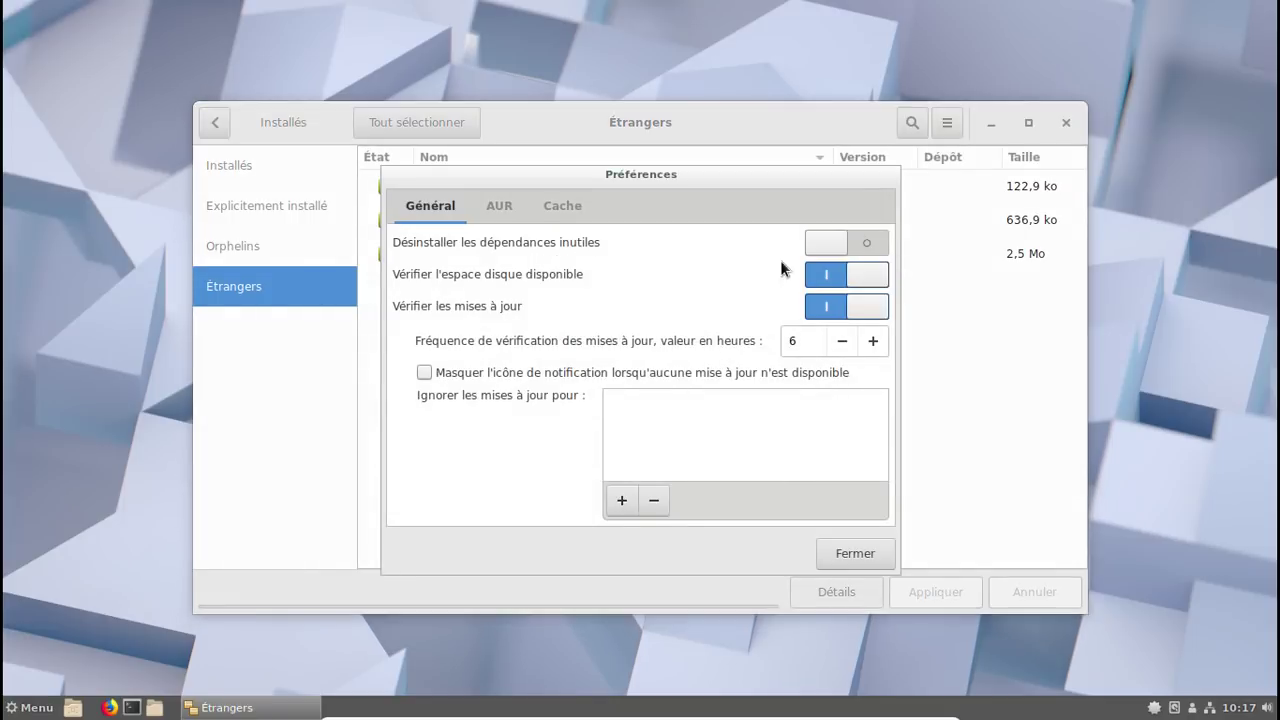
pyautogui.click(496, 204)
pyautogui.click(830, 285)
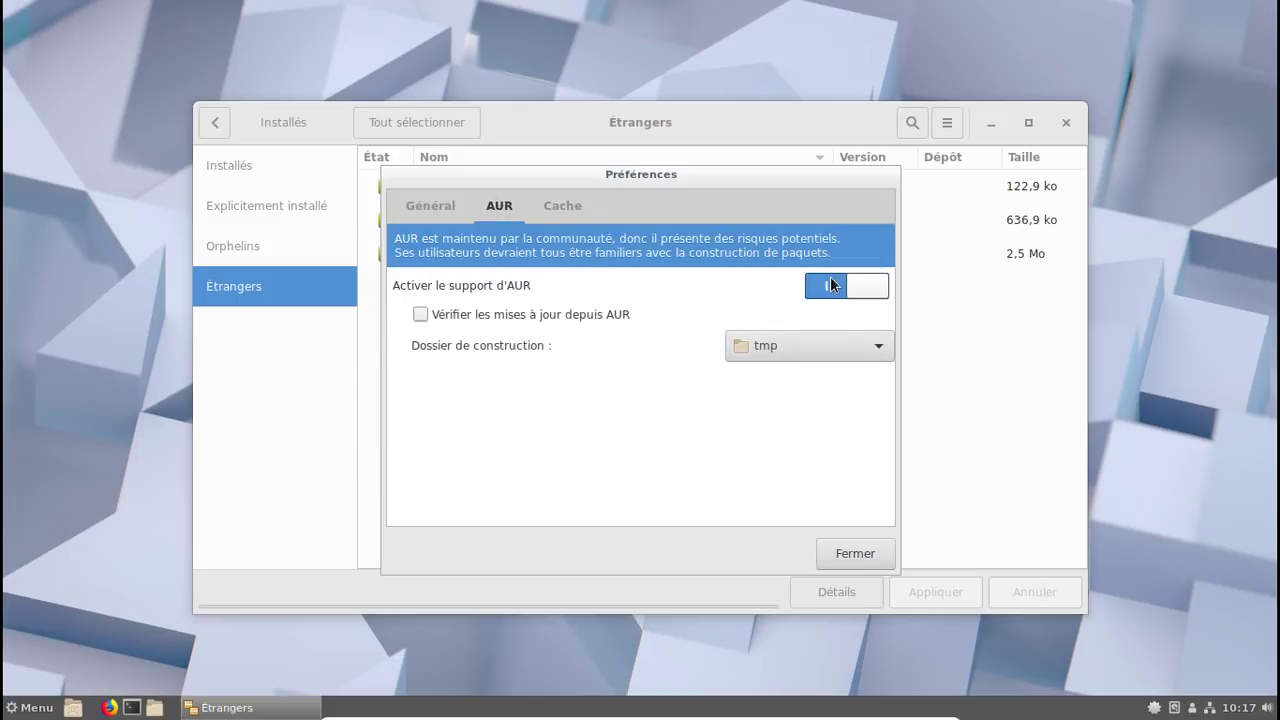
pyautogui.click(540, 318)
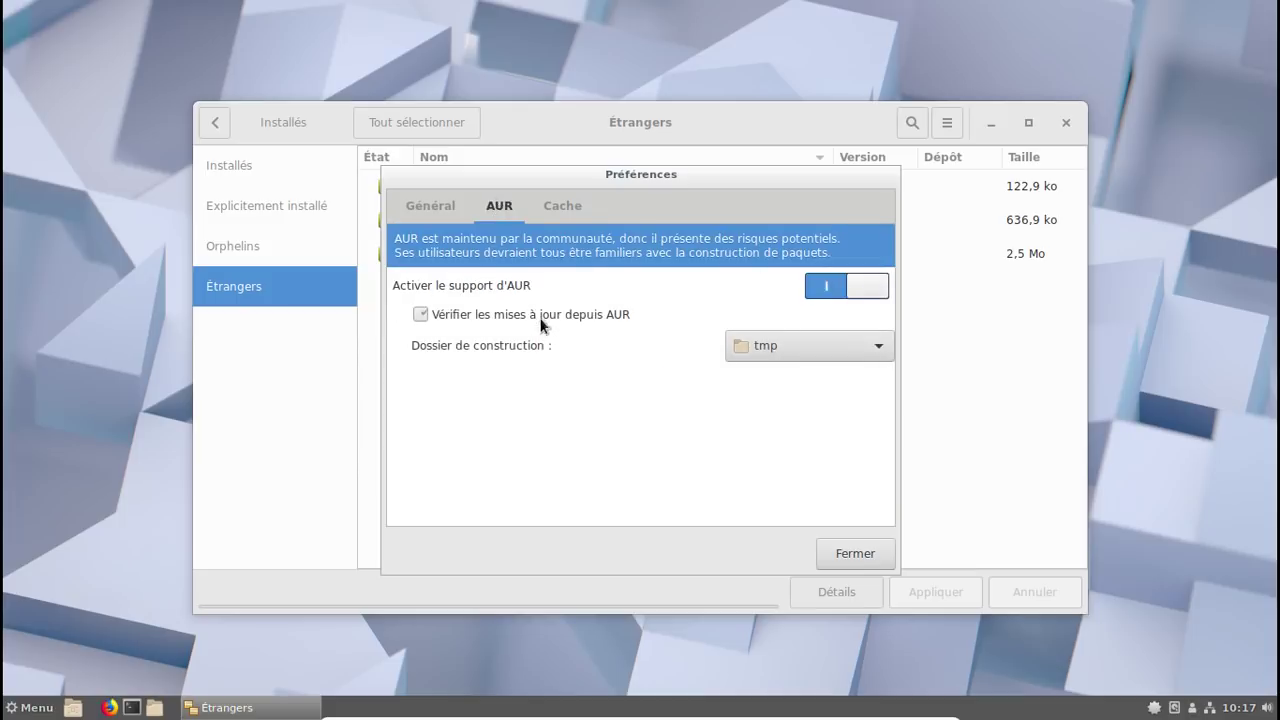
pyautogui.click(840, 553)
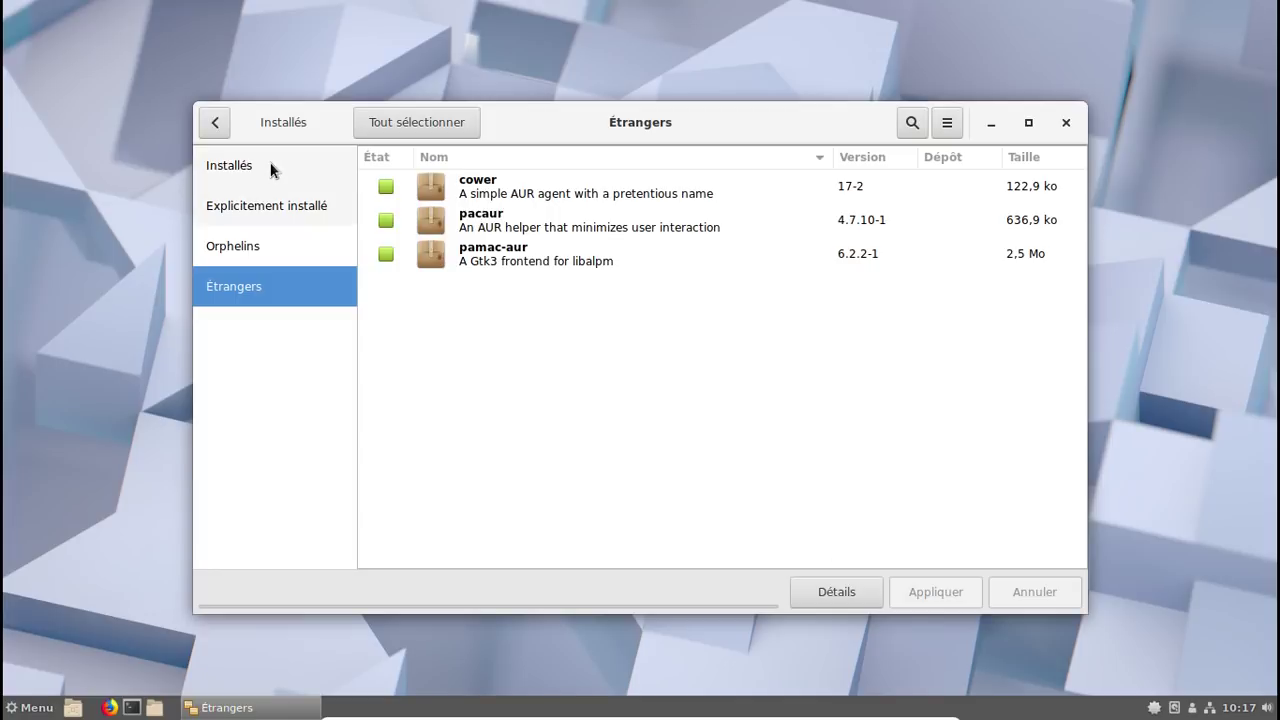
# Check the orphaned (Orphelins) and installed (Installés) package lists and close the package manager
pyautogui.click(288, 243)
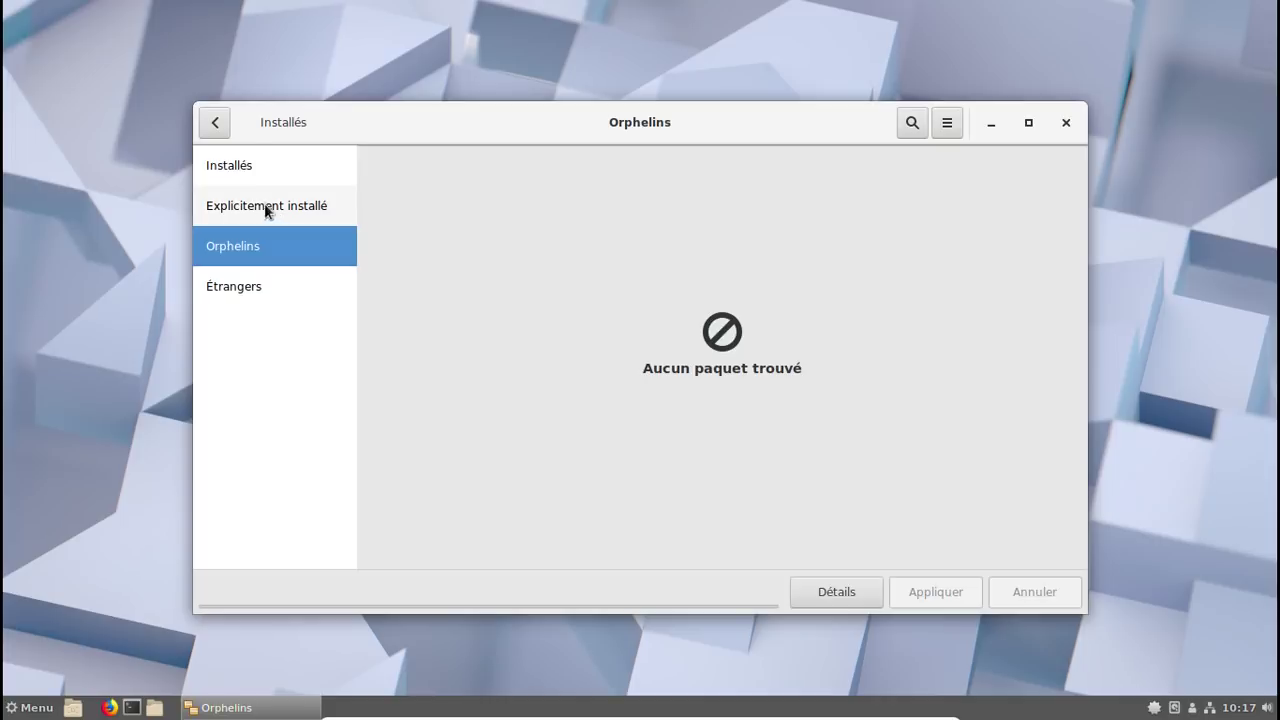
pyautogui.click(243, 168)
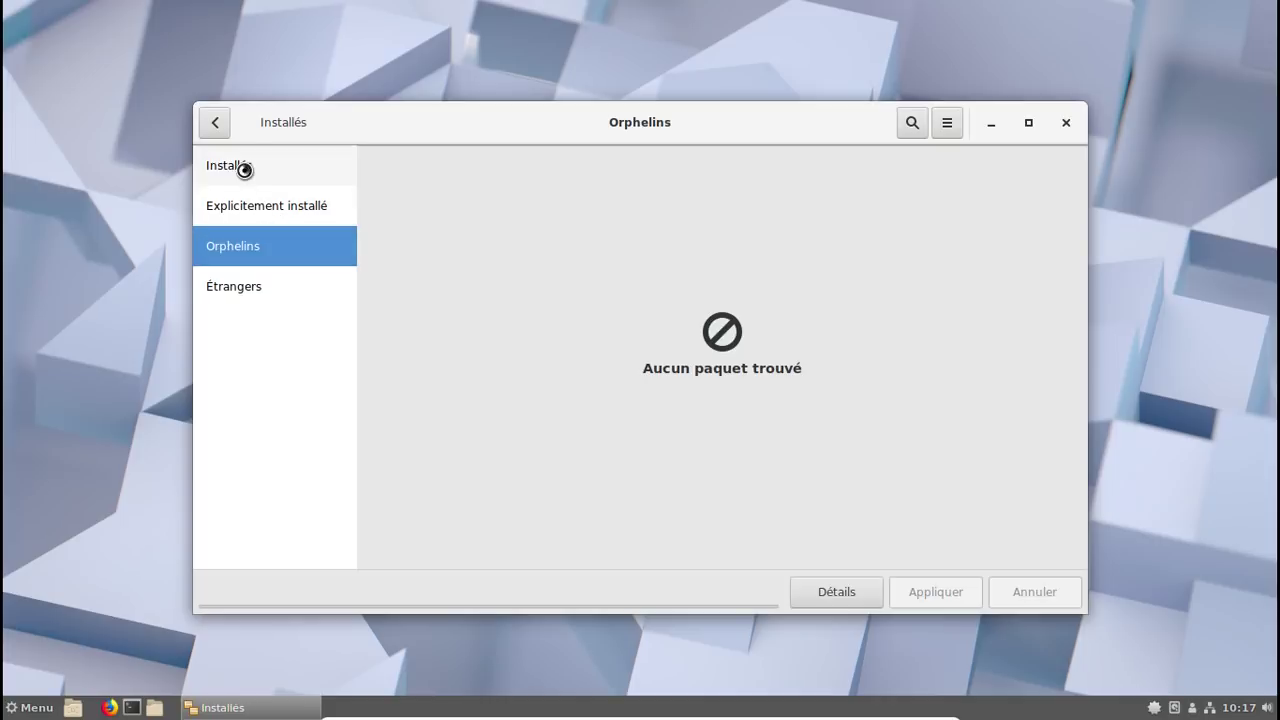
pyautogui.click(1065, 122)
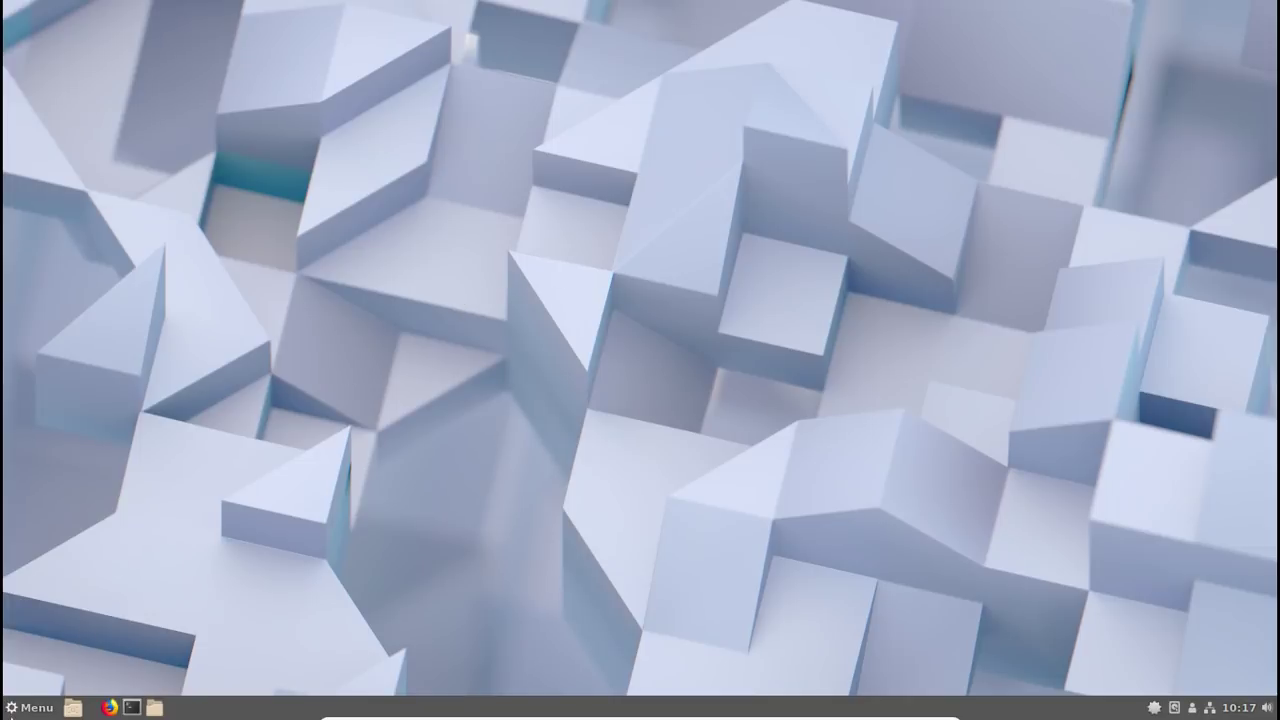
# Review the installed applications by category, including Graphisme, Internet, Jeux, Programmation, Éducation, Administration and Emplacements
pyautogui.click(12, 708)
pyautogui.click(12, 708)
pyautogui.click(12, 708)
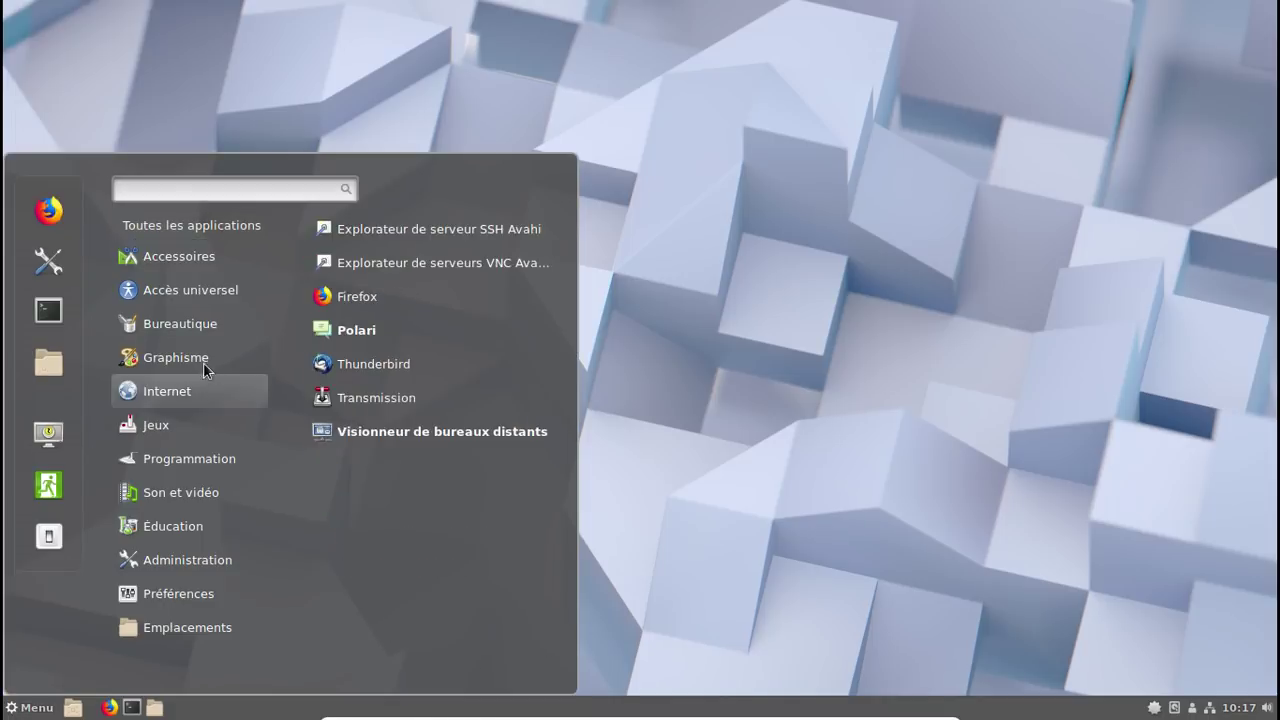
pyautogui.moveTo(200, 362)
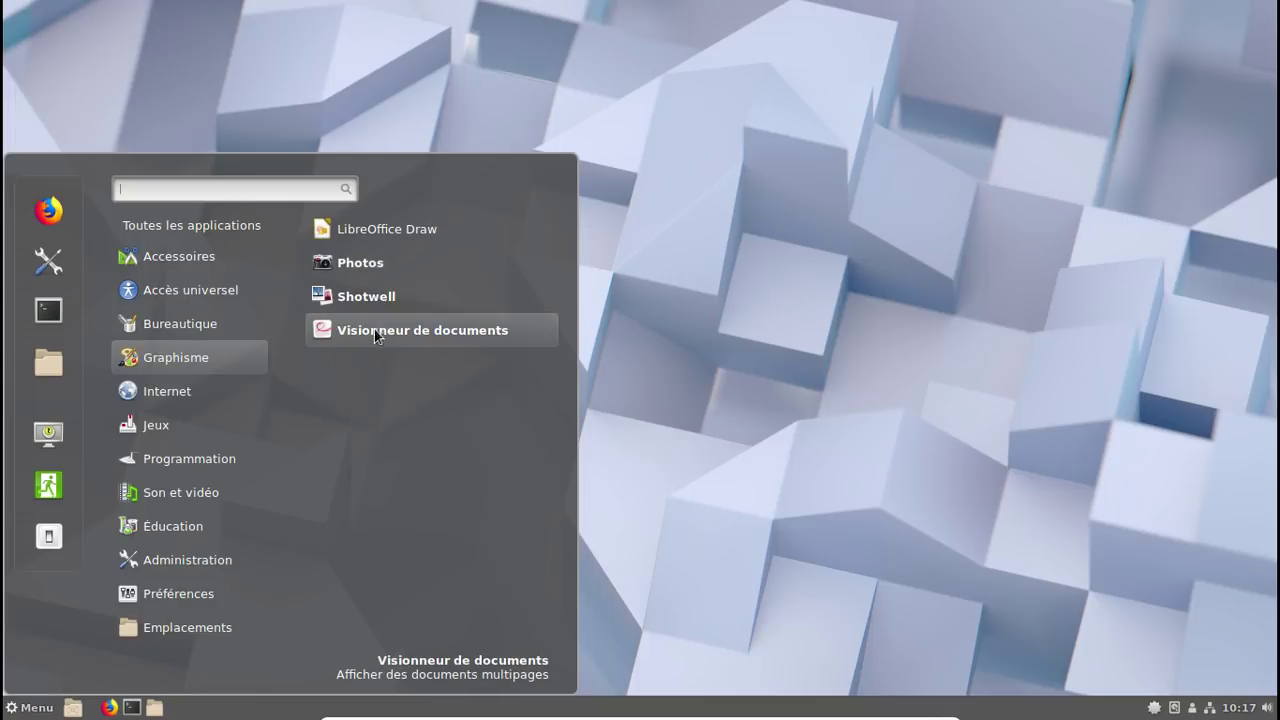
pyautogui.moveTo(176, 398)
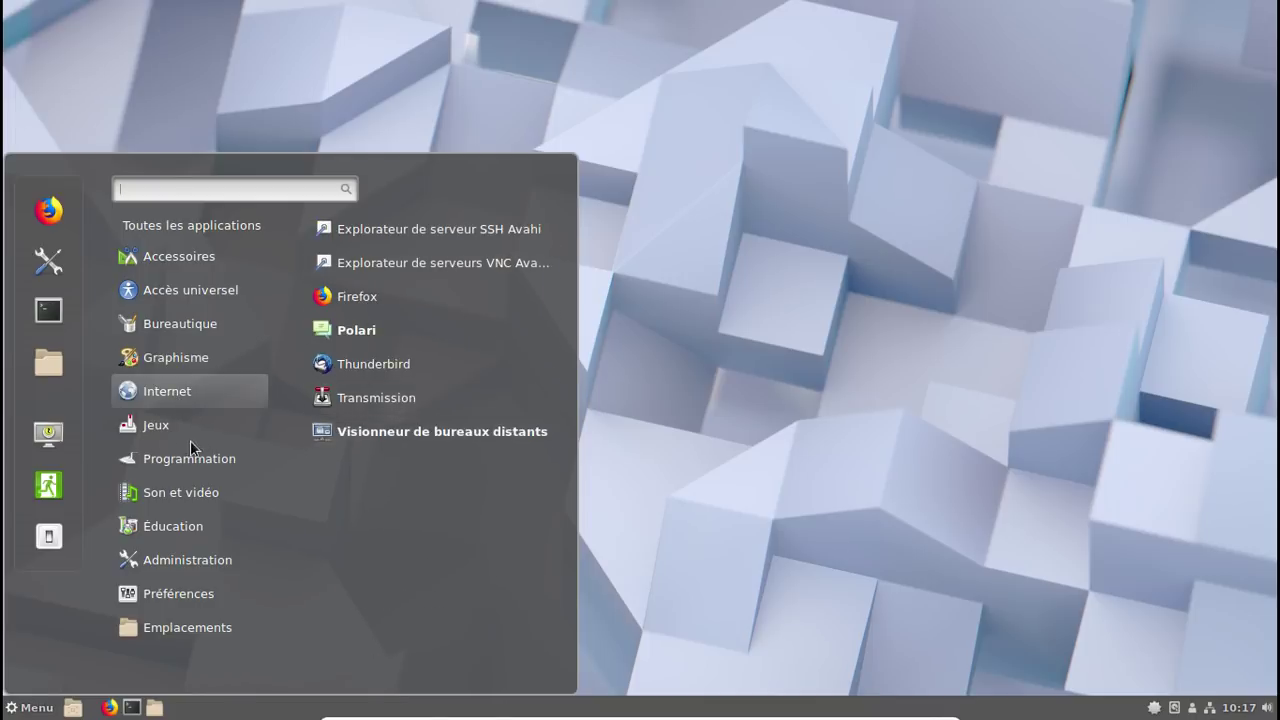
pyautogui.moveTo(167, 434)
pyautogui.scroll(-3, 424, 430)
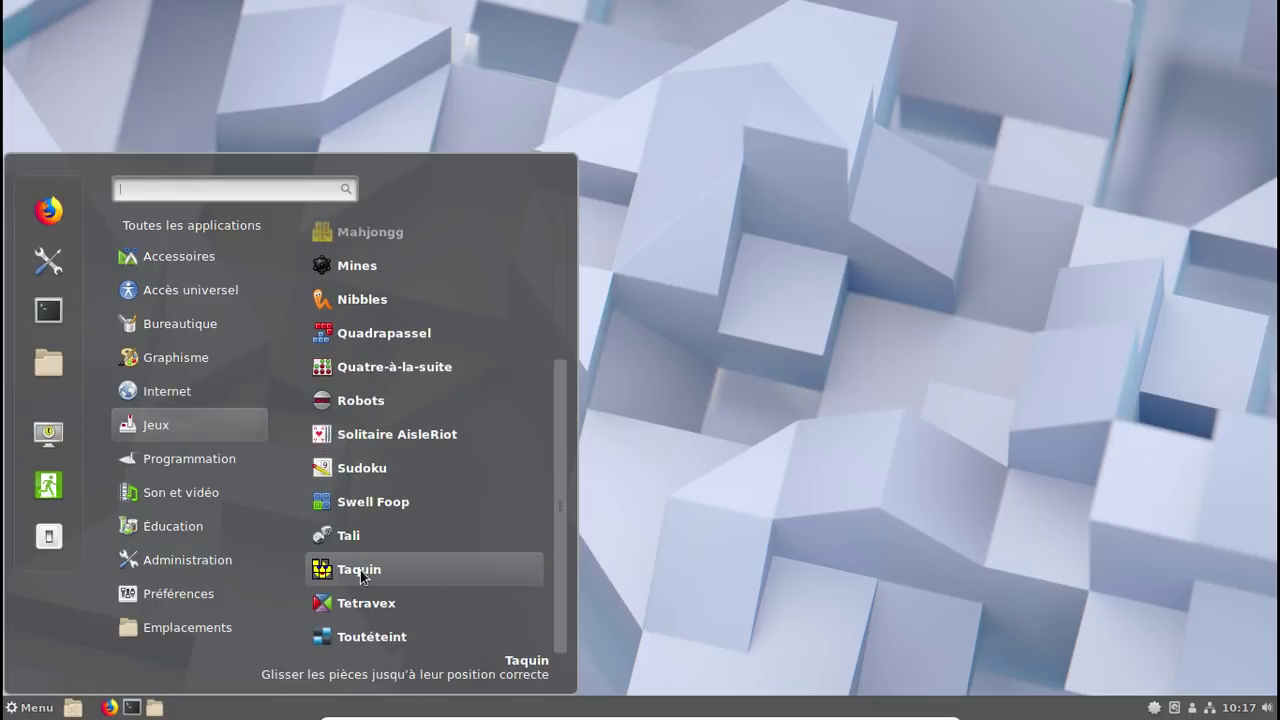
pyautogui.moveTo(145, 468)
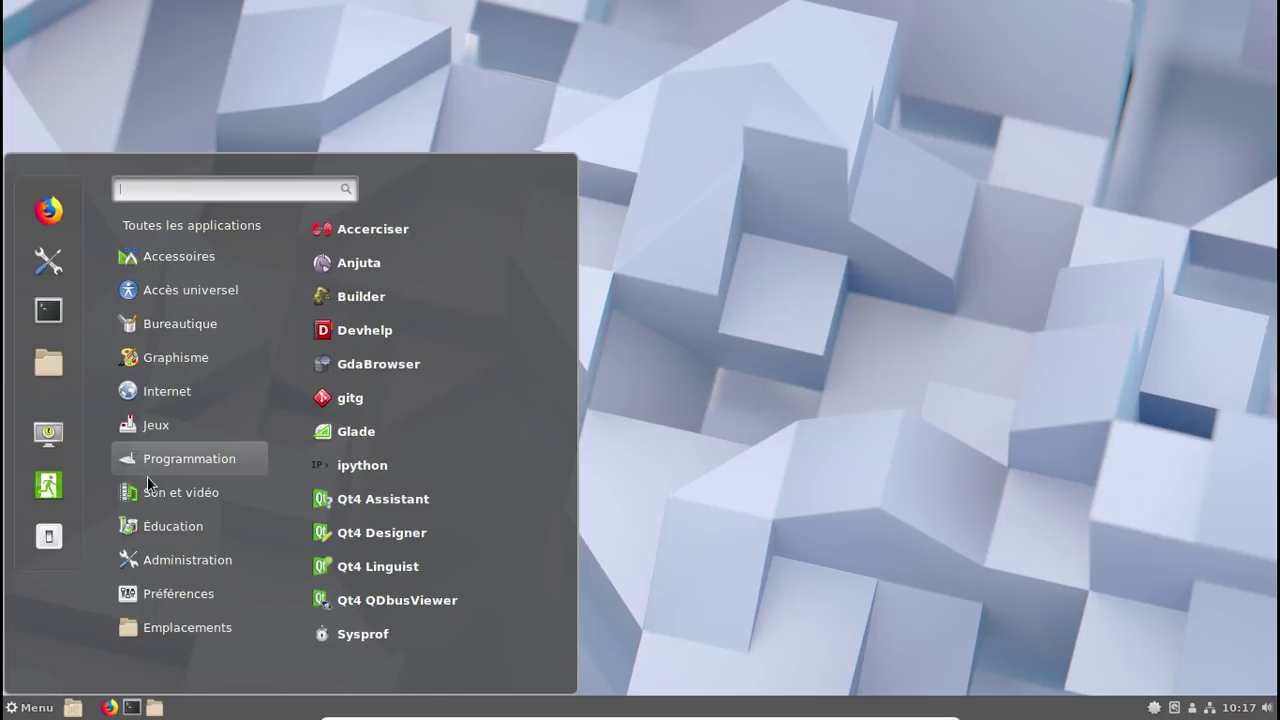
pyautogui.moveTo(146, 491)
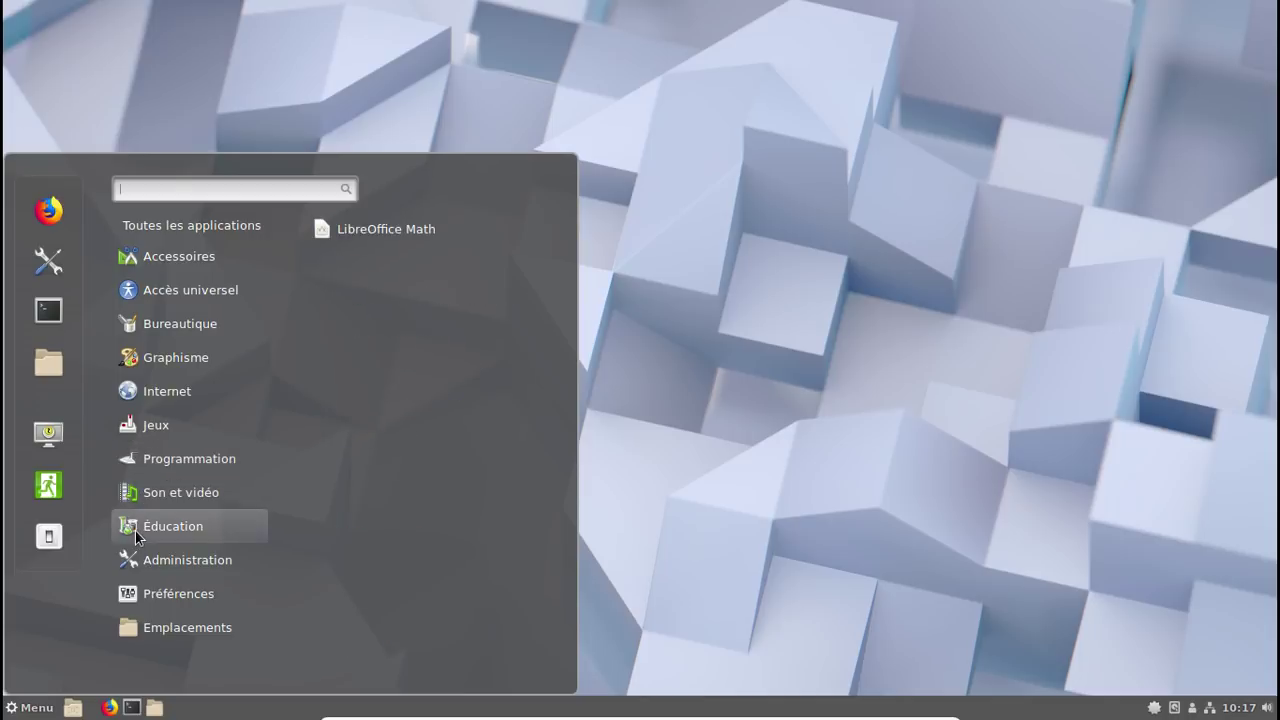
pyautogui.moveTo(141, 551)
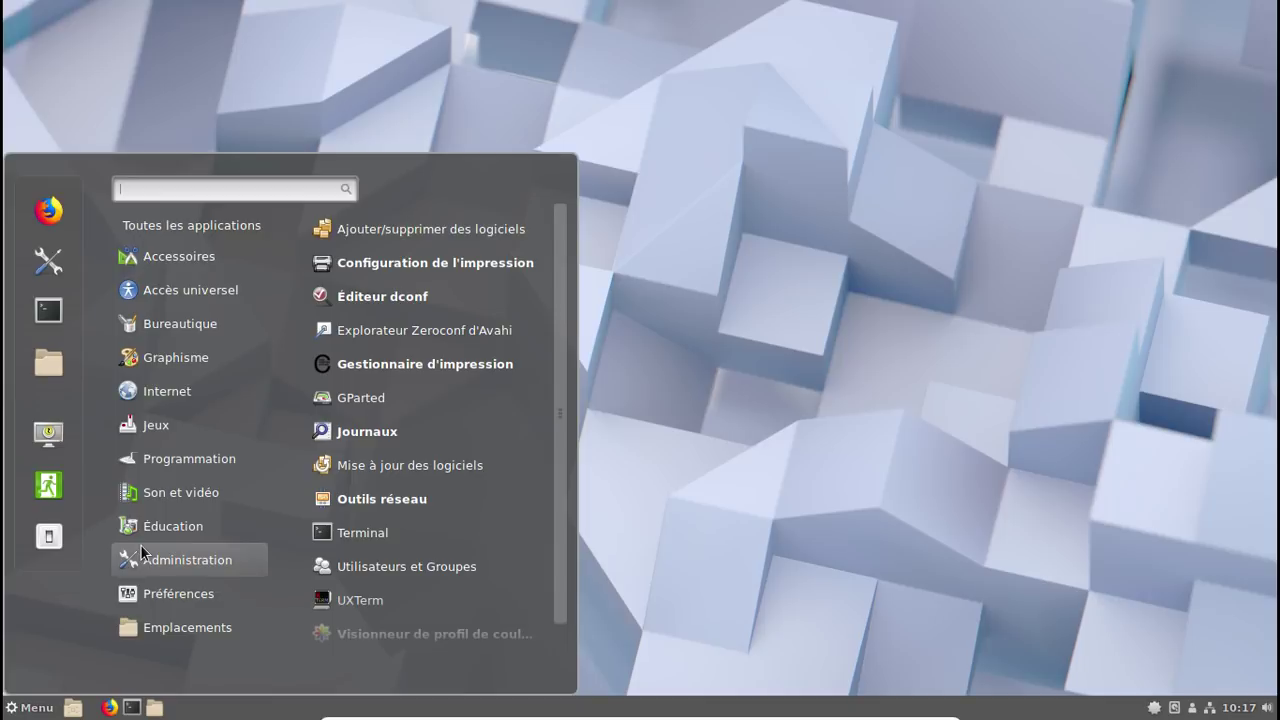
pyautogui.moveTo(147, 601)
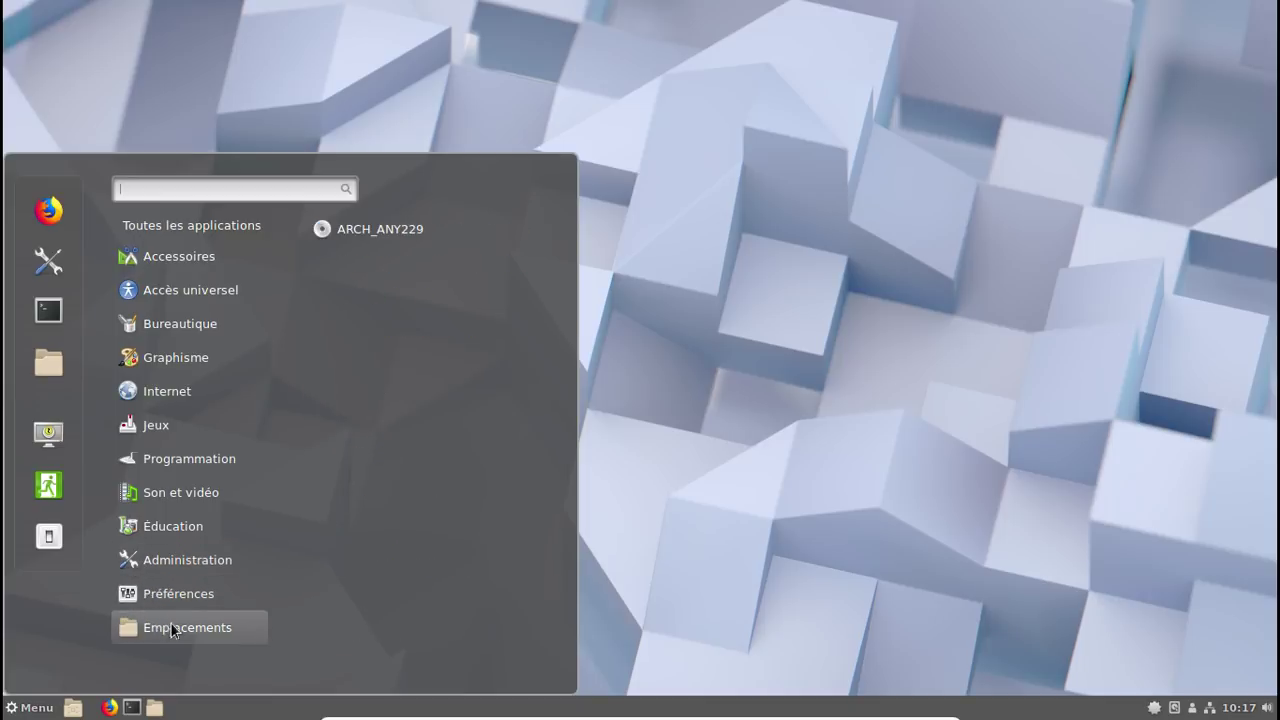
# Display the system summary with screenfetch in a new terminal, and close the terminal after reading it
pyautogui.click(50, 305)
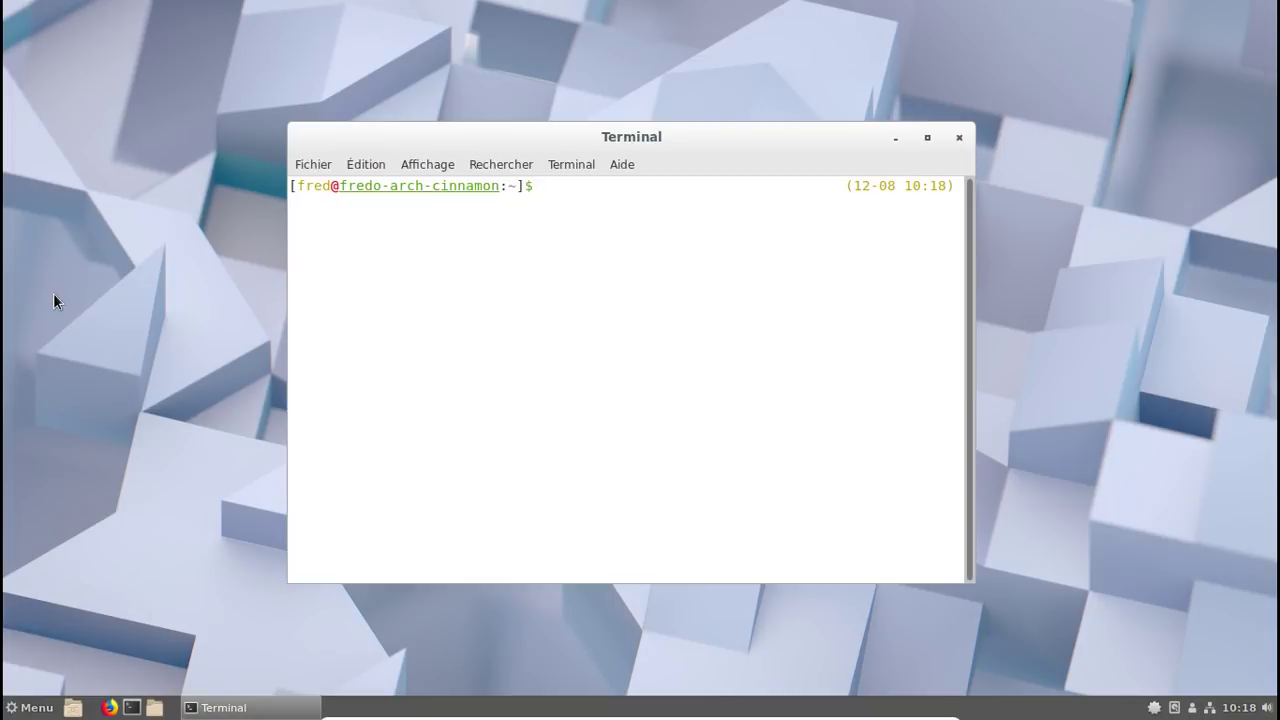
pyautogui.write('screenfetch')
pyautogui.press('Return')
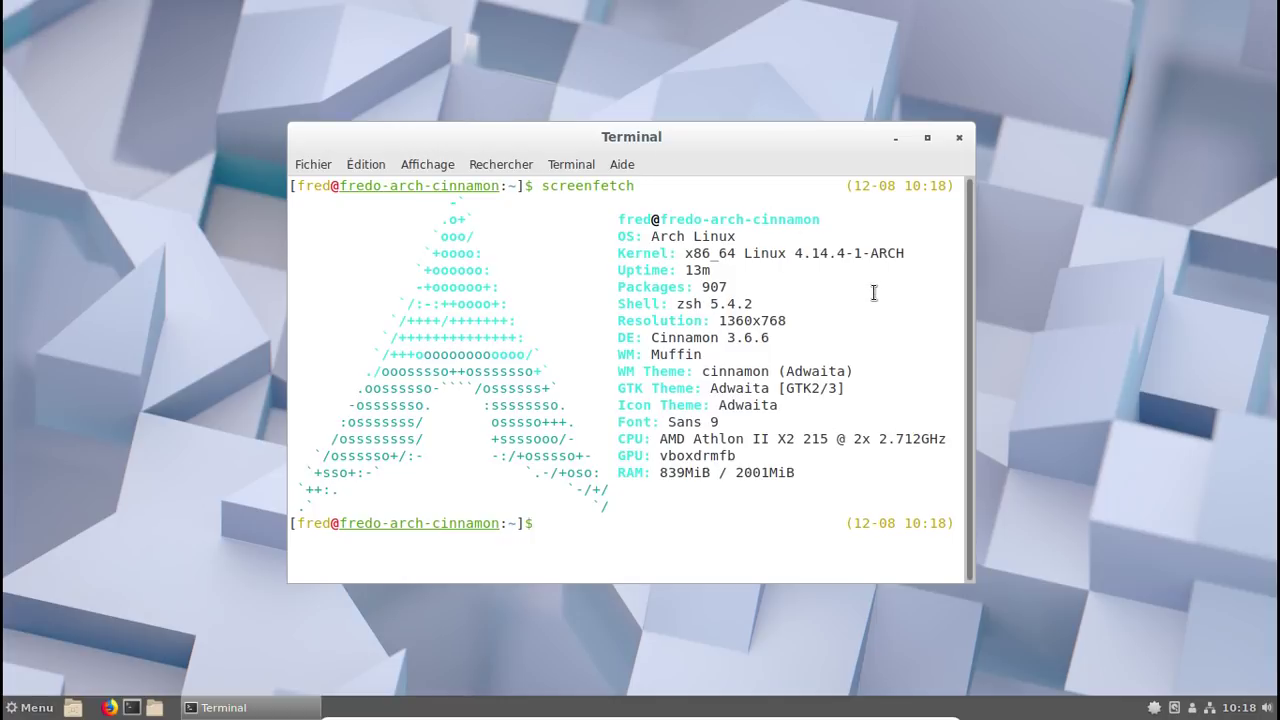
pyautogui.click(957, 139)
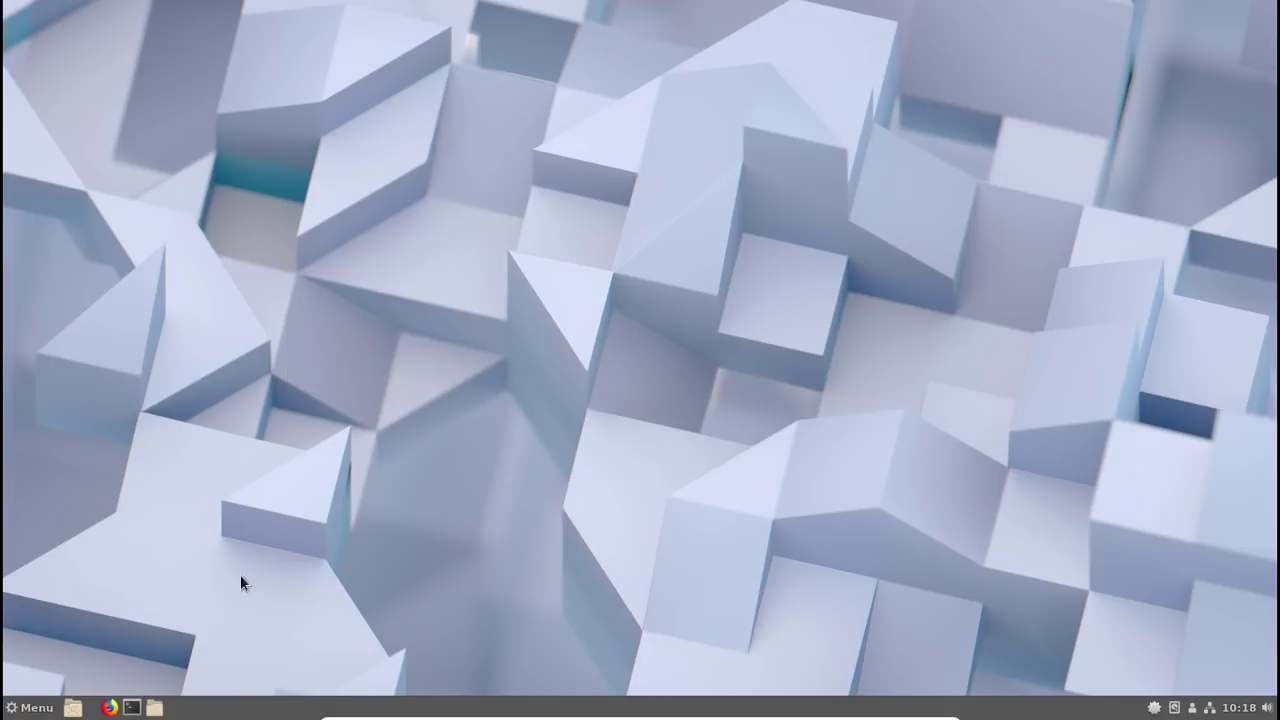
# Shut down the Arch Linux virtual machine
pyautogui.click(30, 707)
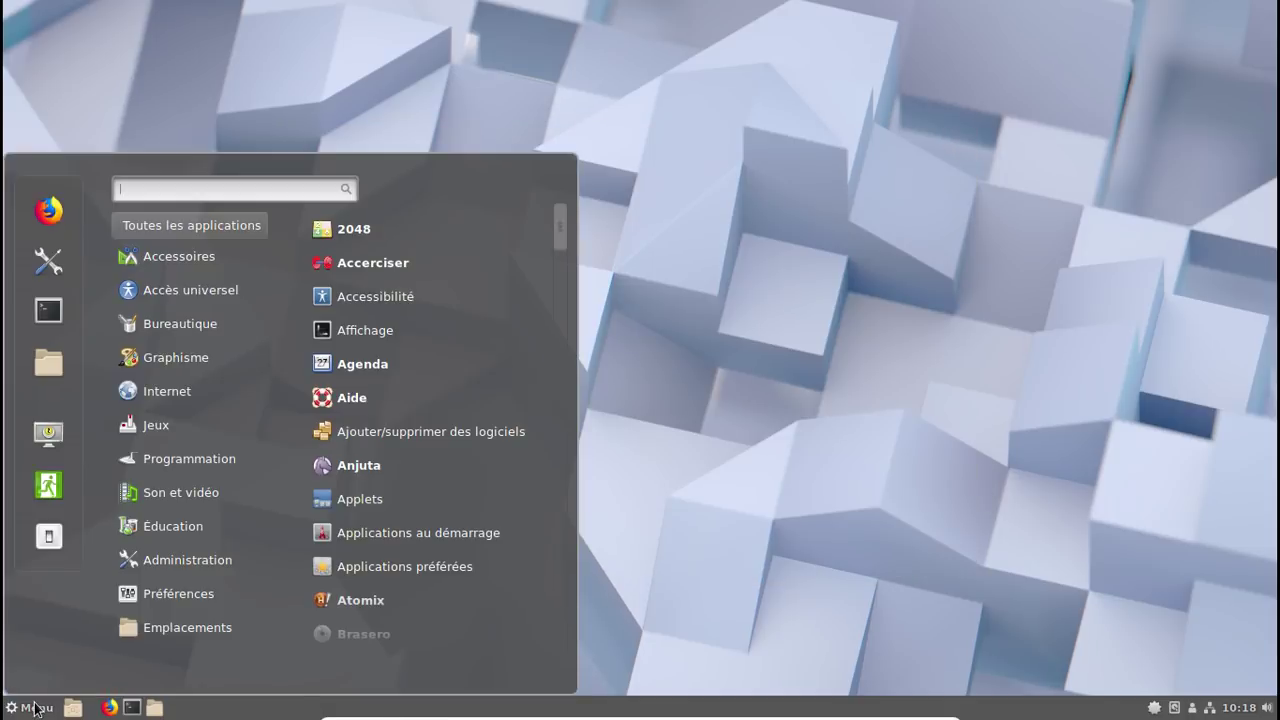
pyautogui.click(50, 538)
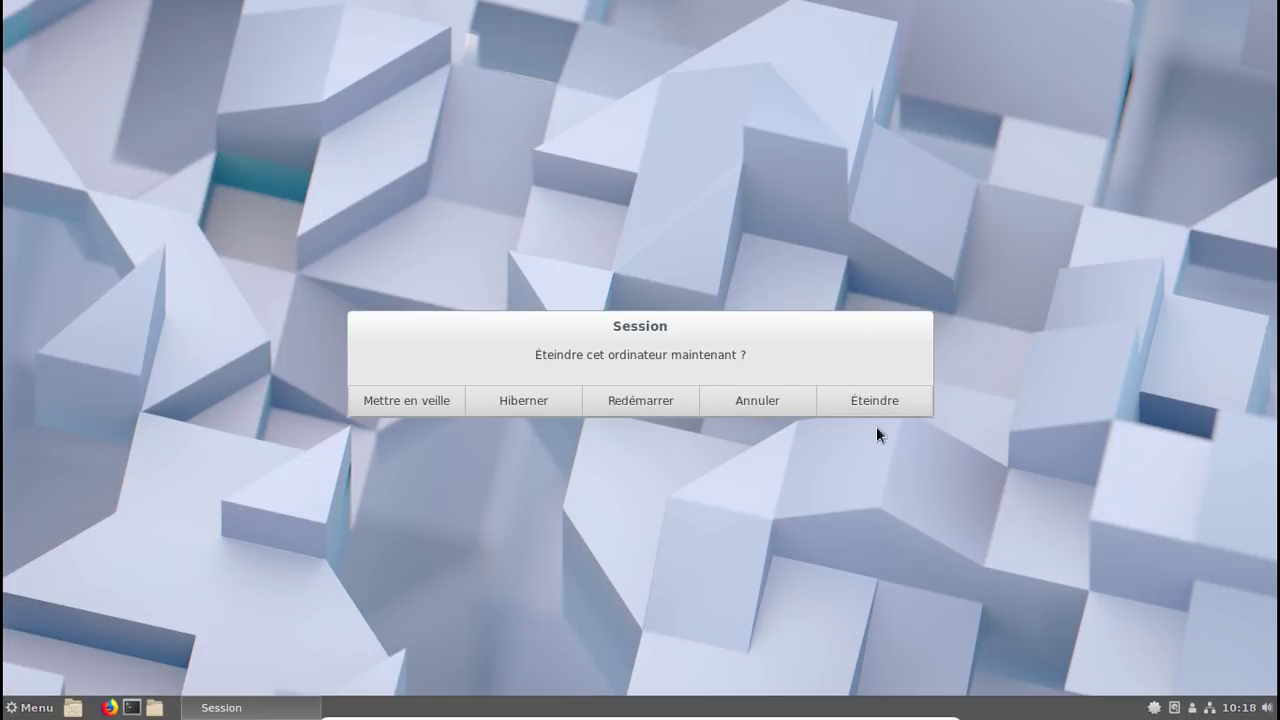
pyautogui.click(866, 400)
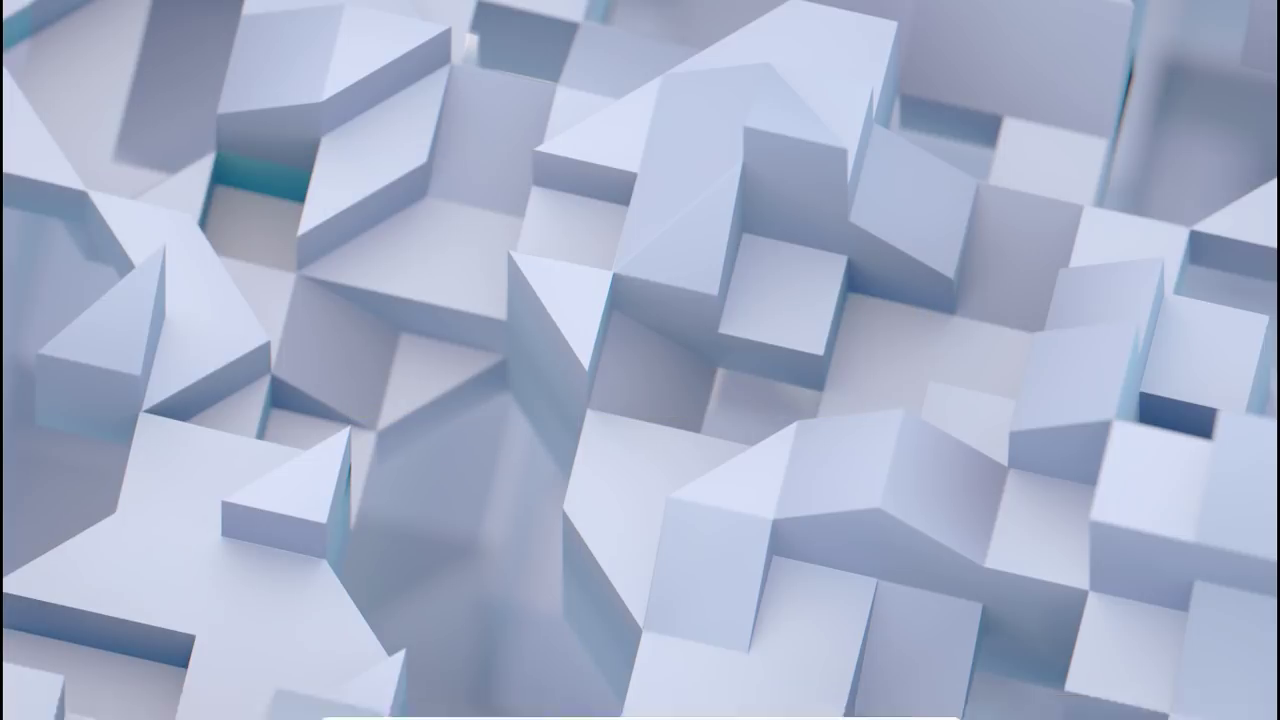